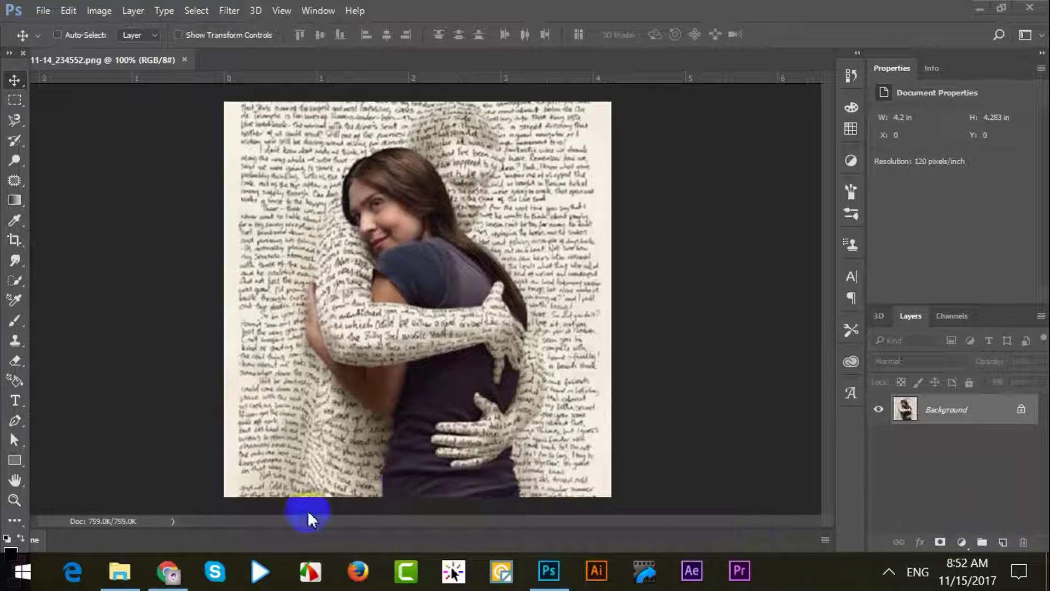
# Step: Drag 2017-11-14_180212.png from File Explorer into Photoshop to open it as a second document
pyautogui.click(258, 106)
pyautogui.click(422, 454)
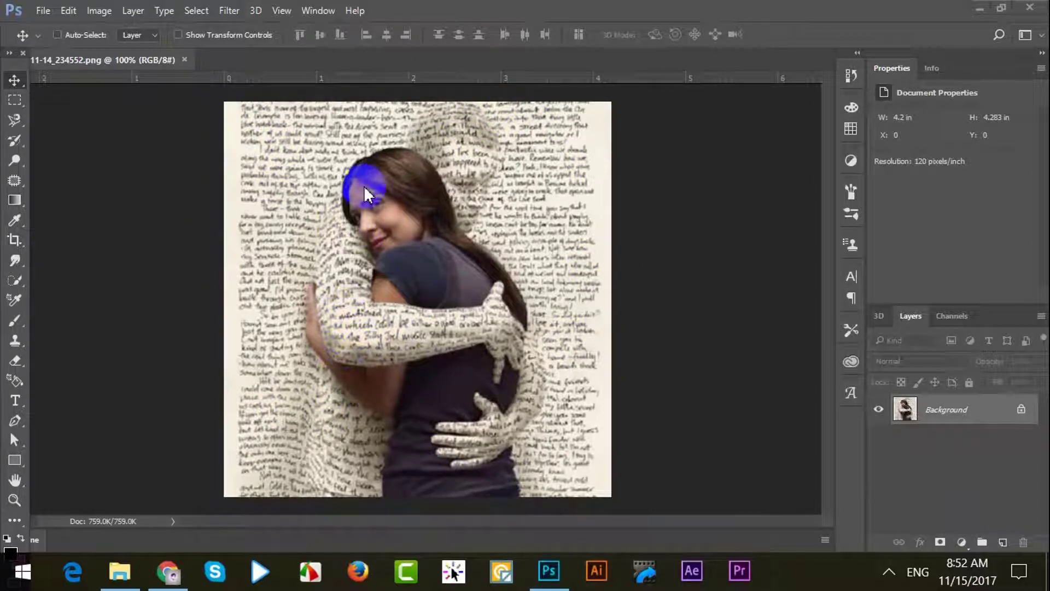
pyautogui.click(427, 271)
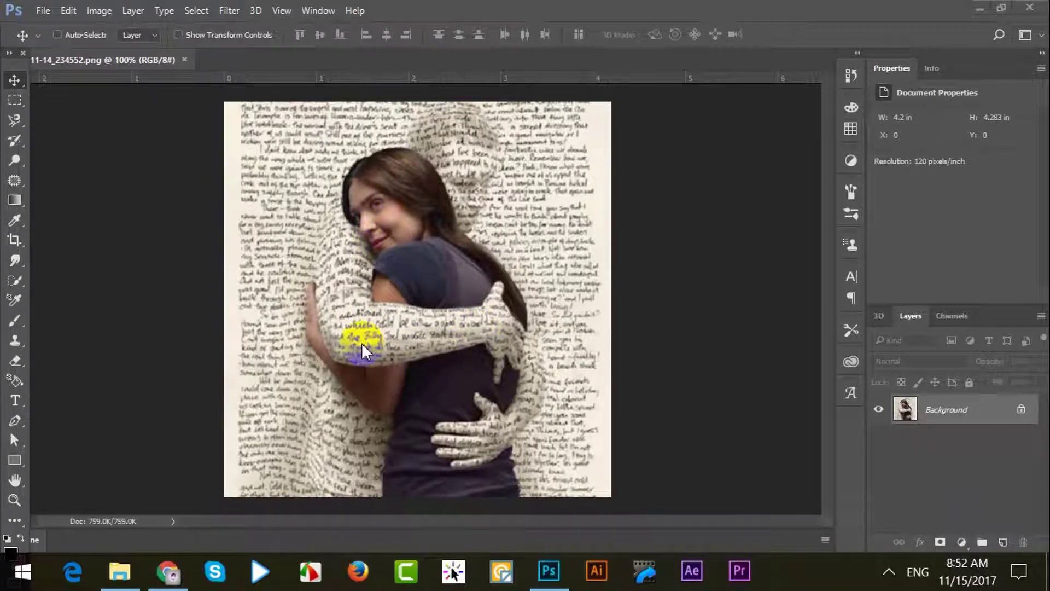
pyautogui.click(444, 340)
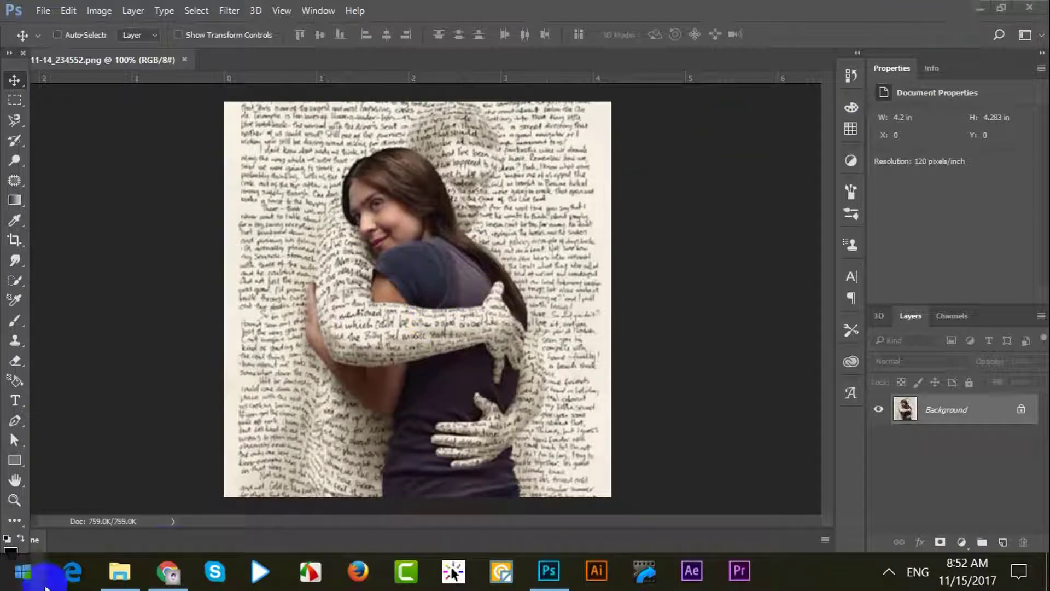
pyautogui.click(121, 575)
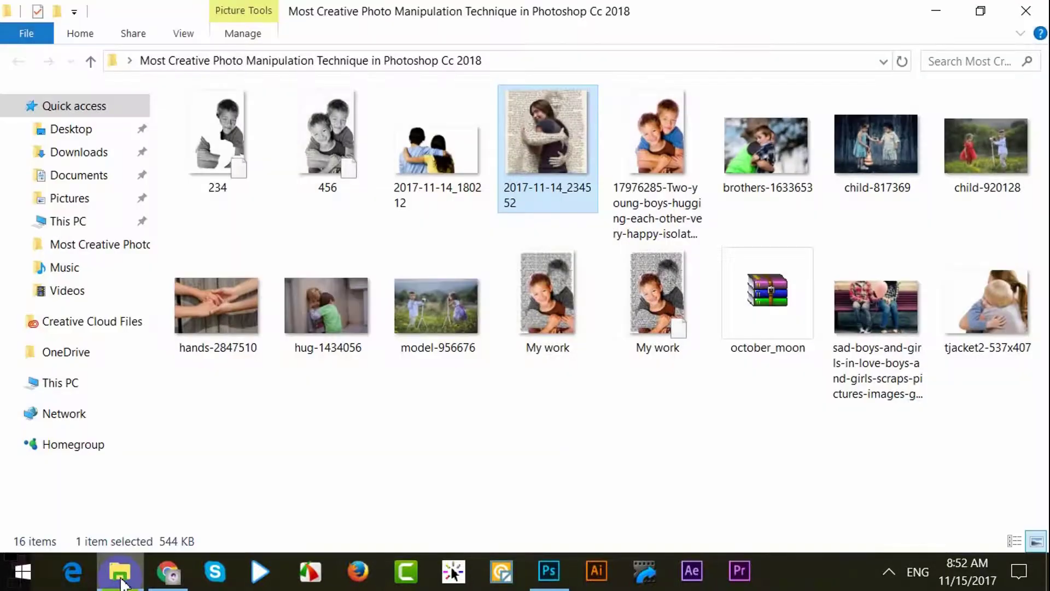
pyautogui.moveTo(406, 175)
pyautogui.mouseDown()
pyautogui.moveTo(484, 325)
pyautogui.moveTo(328, 85)
pyautogui.moveTo(323, 57)
pyautogui.mouseUp()
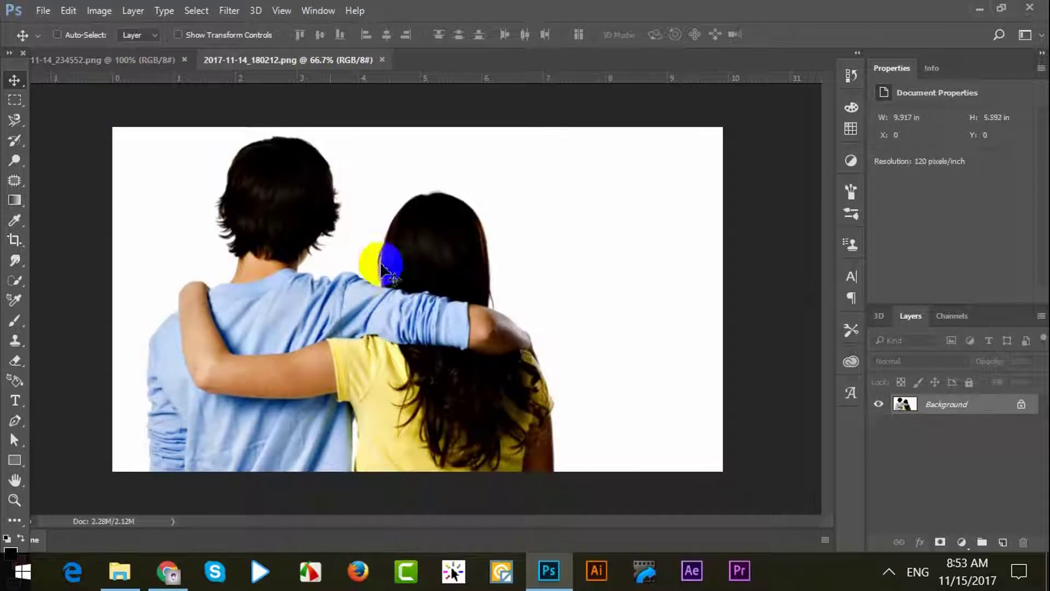
# Step: On the couple photo, start a Quick Selection over the woman's yellow sleeve
pyautogui.click(117, 61)
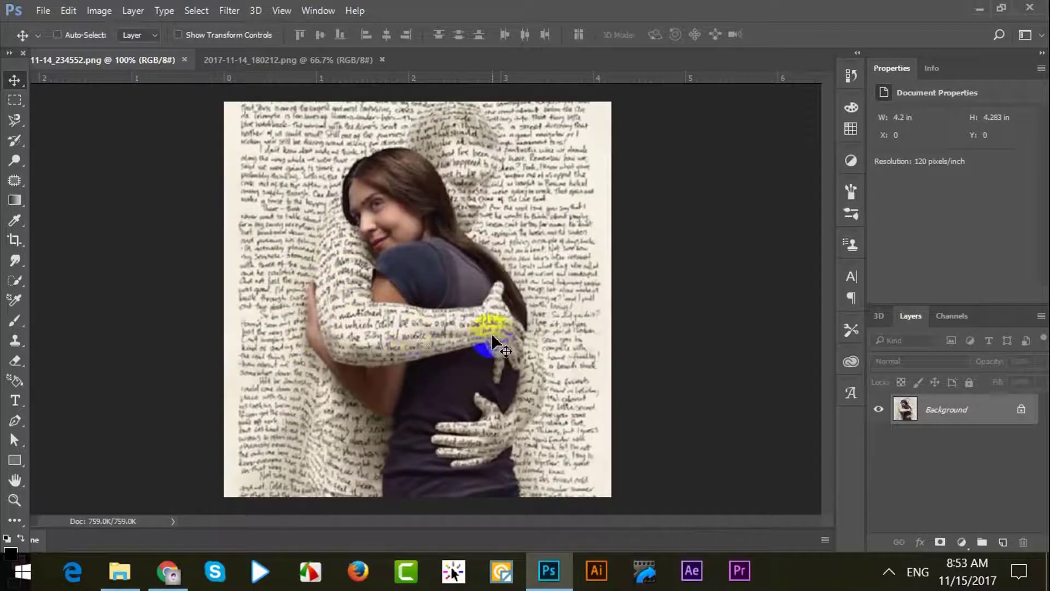
pyautogui.click(305, 63)
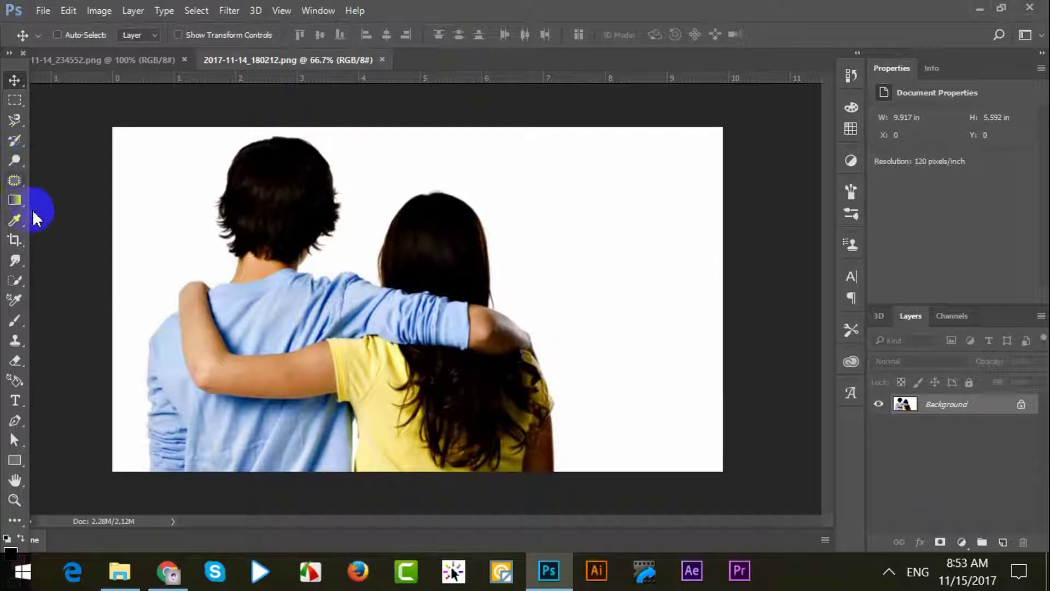
pyautogui.click(13, 125)
pyautogui.click(14, 140)
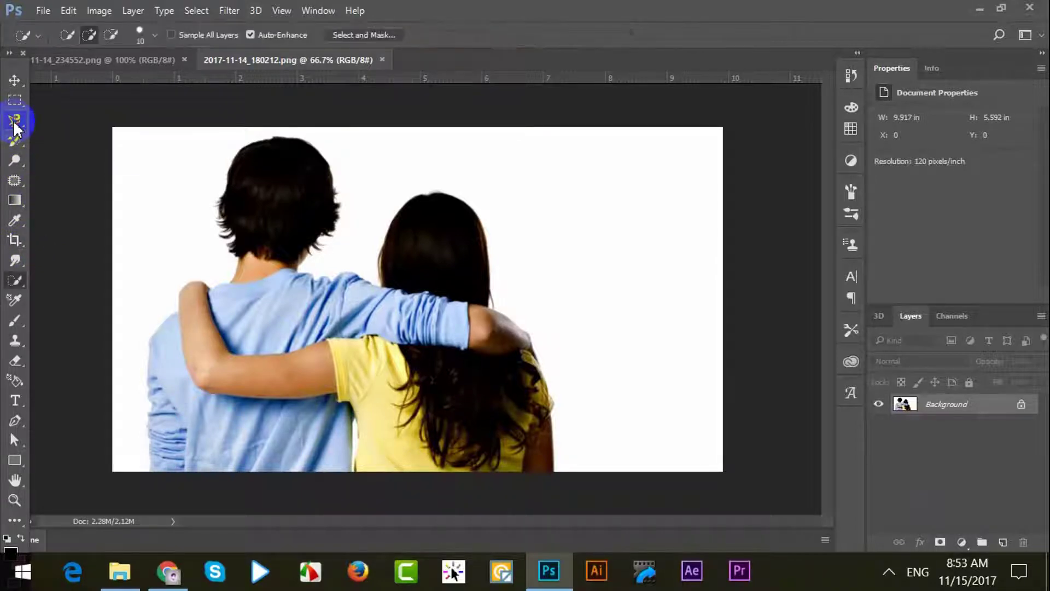
pyautogui.click(20, 281)
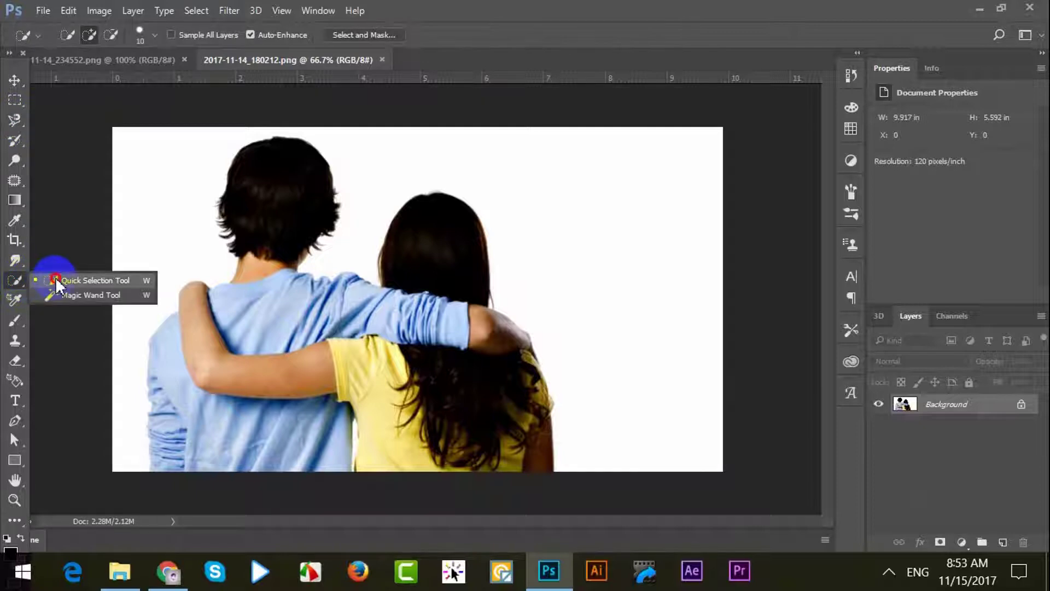
pyautogui.click(54, 277)
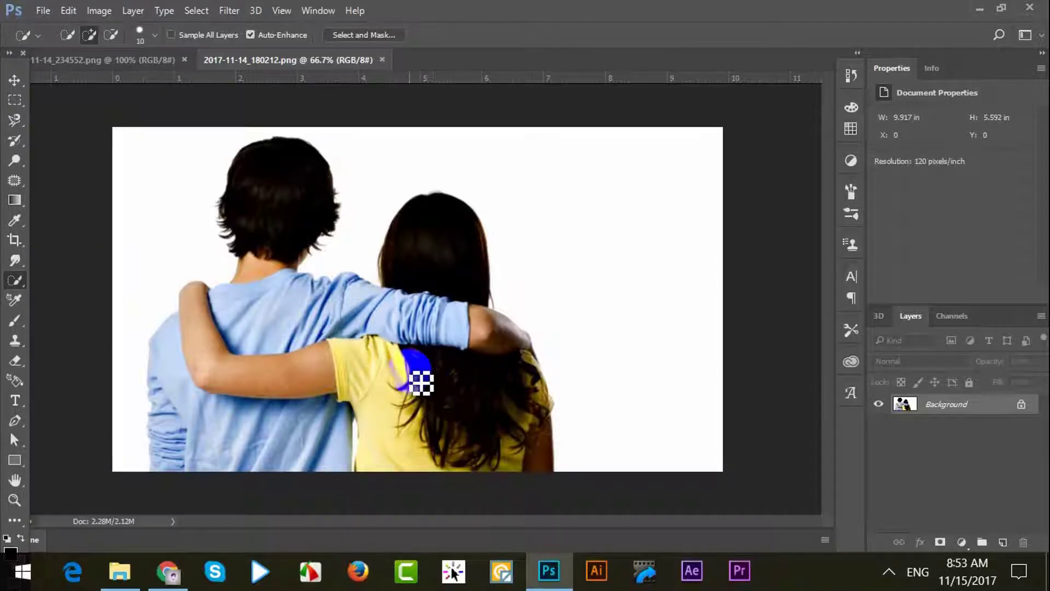
pyautogui.moveTo(415, 377)
pyautogui.mouseDown()
pyautogui.moveTo(345, 379)
pyautogui.moveTo(195, 307)
pyautogui.mouseUp()
# Step: Extend the selection over her shirt, then subtract the man's arm and hand with a size 35 brush
pyautogui.rightClick(15, 280)
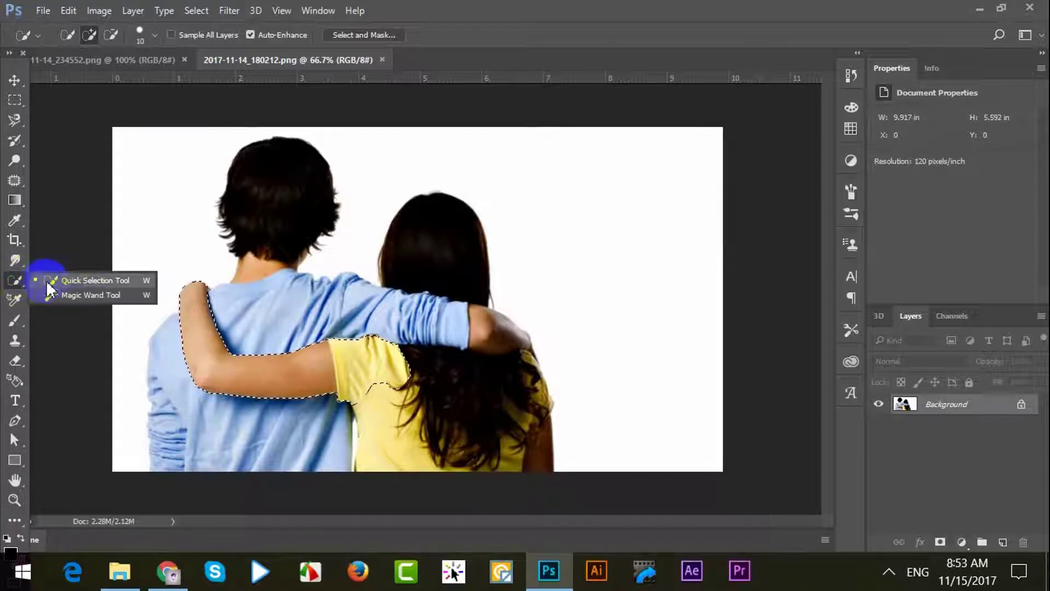
pyautogui.click(64, 281)
pyautogui.moveTo(422, 394)
pyautogui.mouseDown()
pyautogui.moveTo(410, 403)
pyautogui.moveTo(418, 458)
pyautogui.moveTo(432, 391)
pyautogui.moveTo(464, 434)
pyautogui.moveTo(476, 351)
pyautogui.moveTo(452, 222)
pyautogui.moveTo(529, 387)
pyautogui.moveTo(504, 354)
pyautogui.moveTo(394, 297)
pyautogui.moveTo(471, 327)
pyautogui.mouseUp()
pyautogui.press(']')
pyautogui.press(']')
pyautogui.press(']')
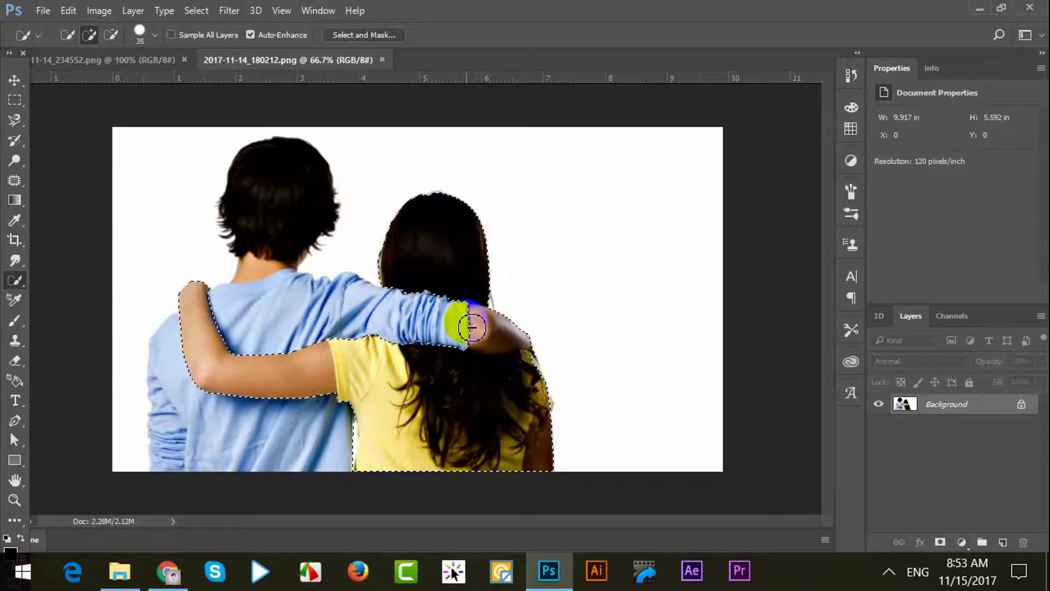
pyautogui.press('alt')
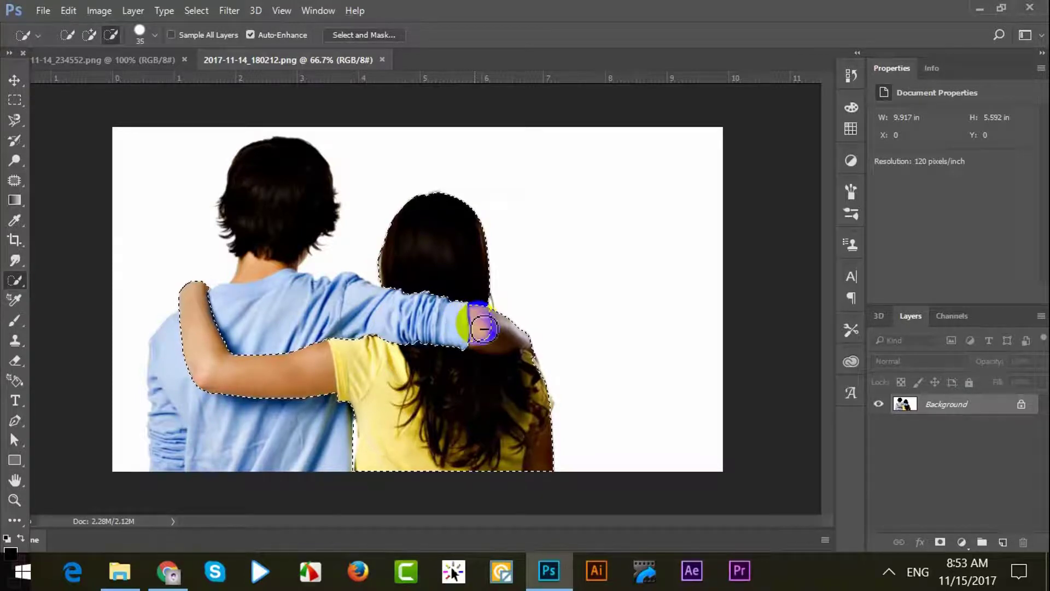
pyautogui.moveTo(482, 329); pyautogui.dragTo(504, 332)
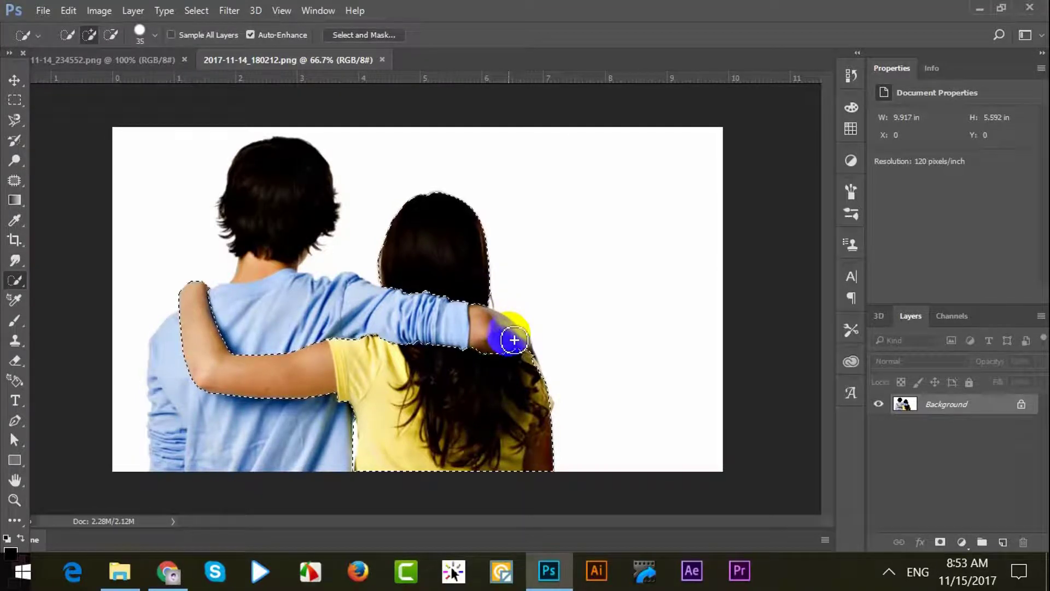
pyautogui.click(515, 341)
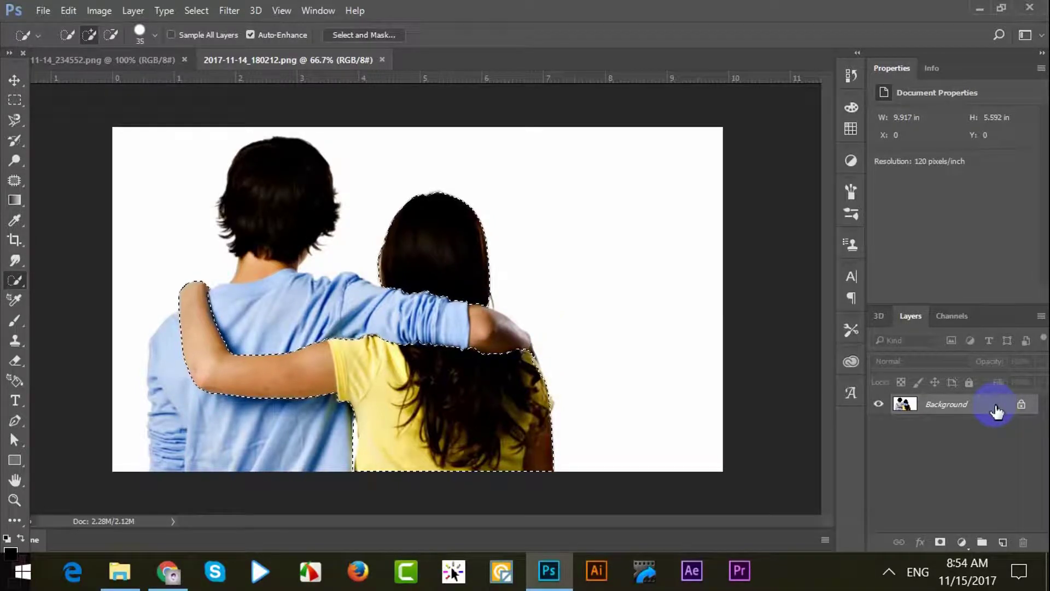
# Step: Duplicate Background, mask the copy to the woman, check the cutout, and select the mask thumbnail
pyautogui.moveTo(997, 411); pyautogui.dragTo(1004, 543)
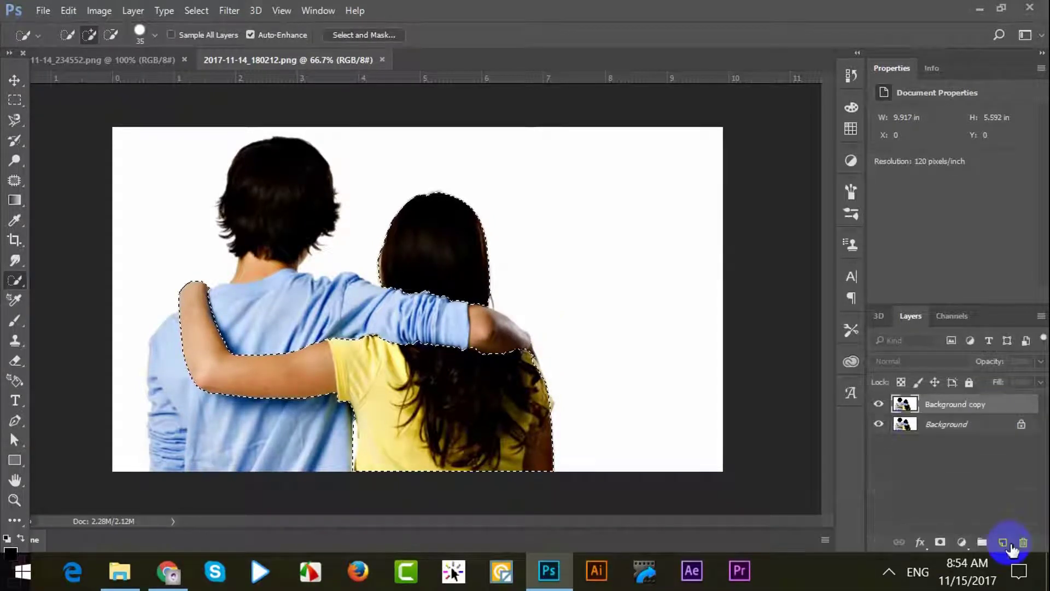
pyautogui.click(943, 542)
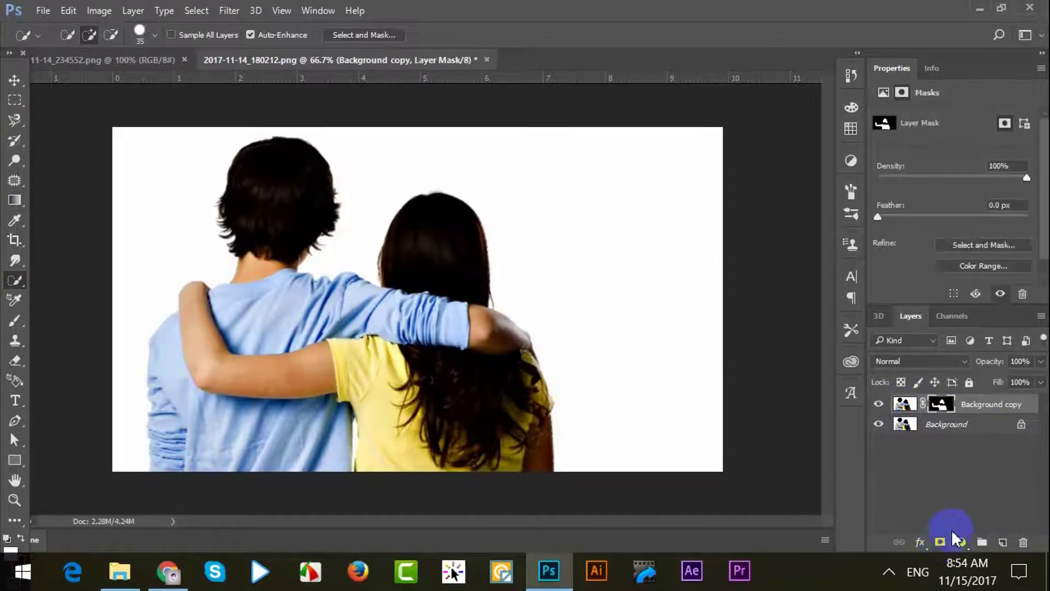
pyautogui.click(879, 424)
pyautogui.click(877, 425)
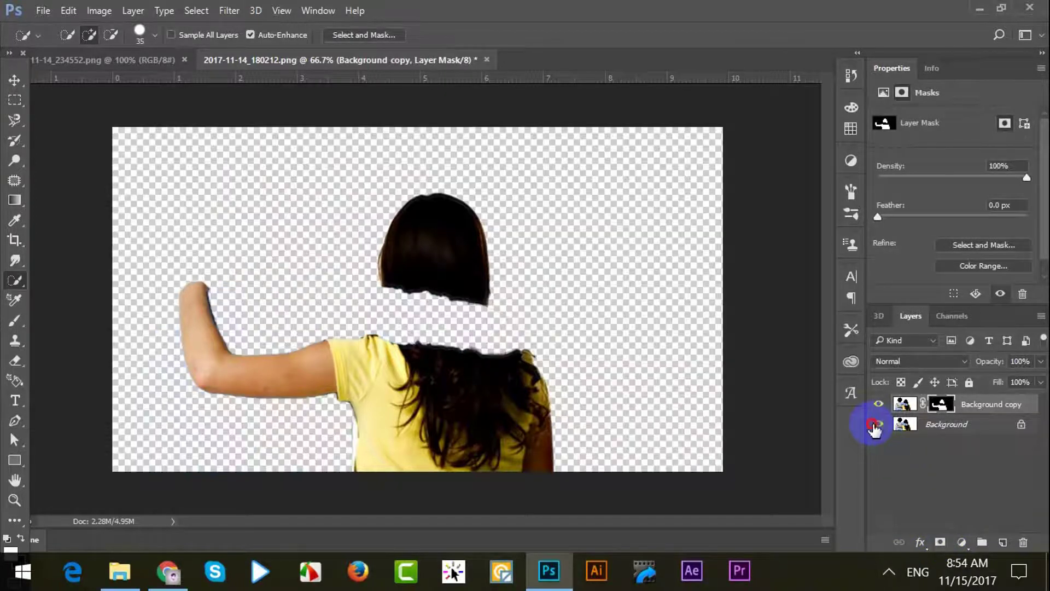
pyautogui.click(877, 425)
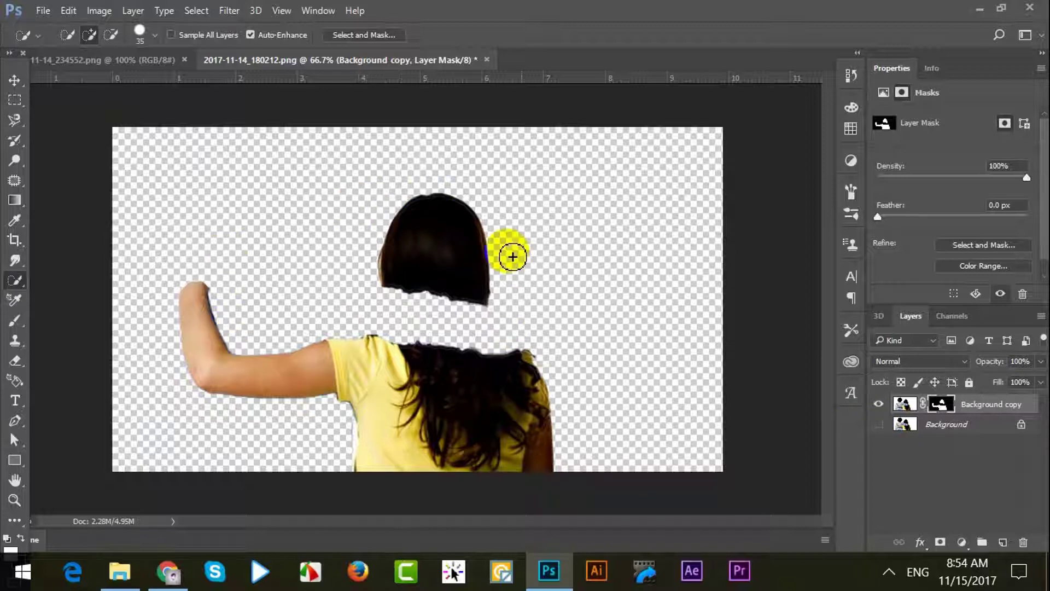
pyautogui.click(878, 424)
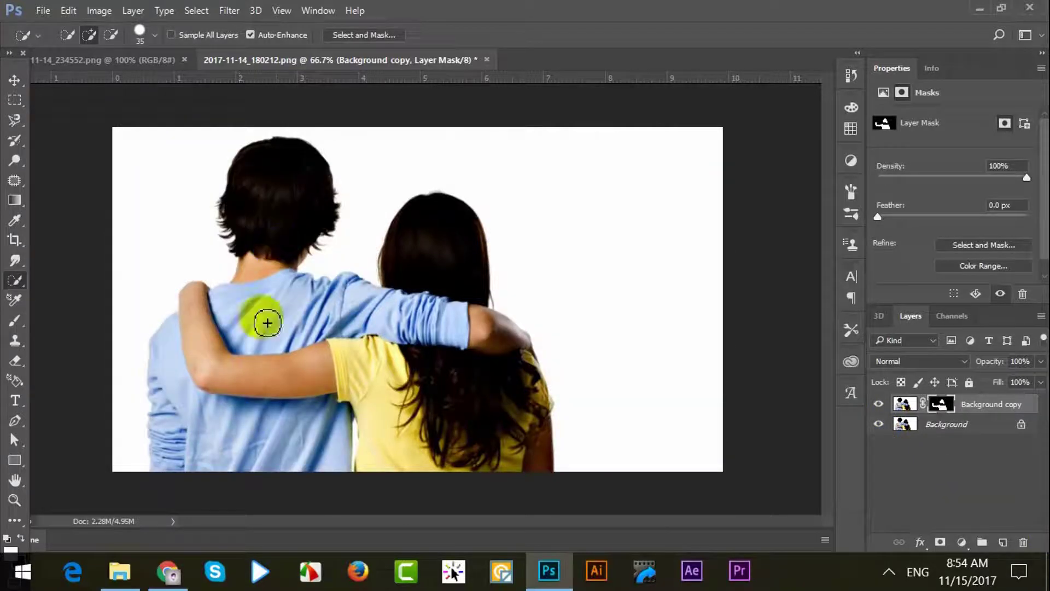
pyautogui.click(972, 429)
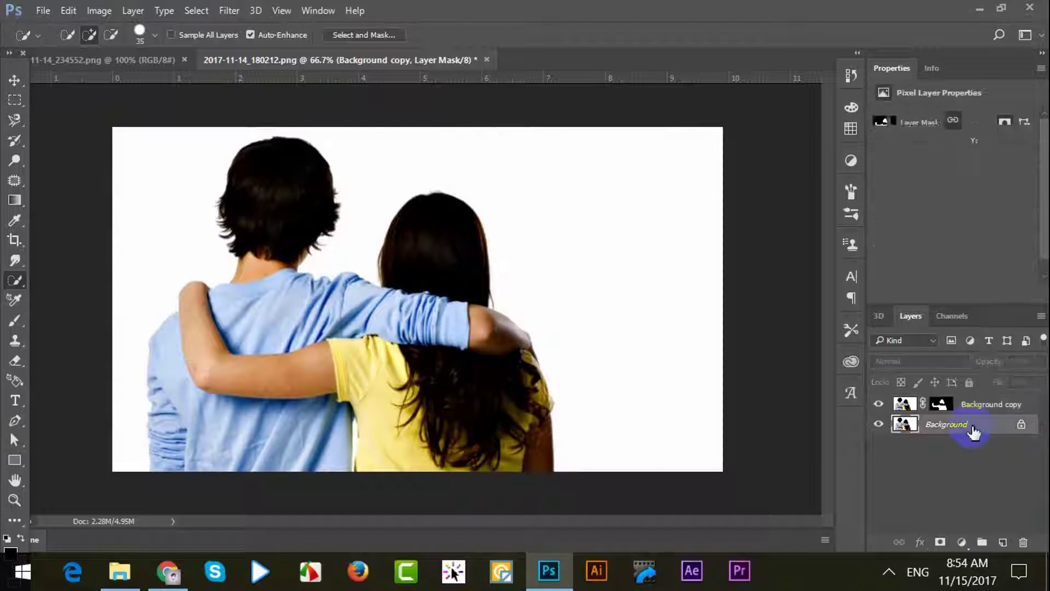
pyautogui.click(942, 406)
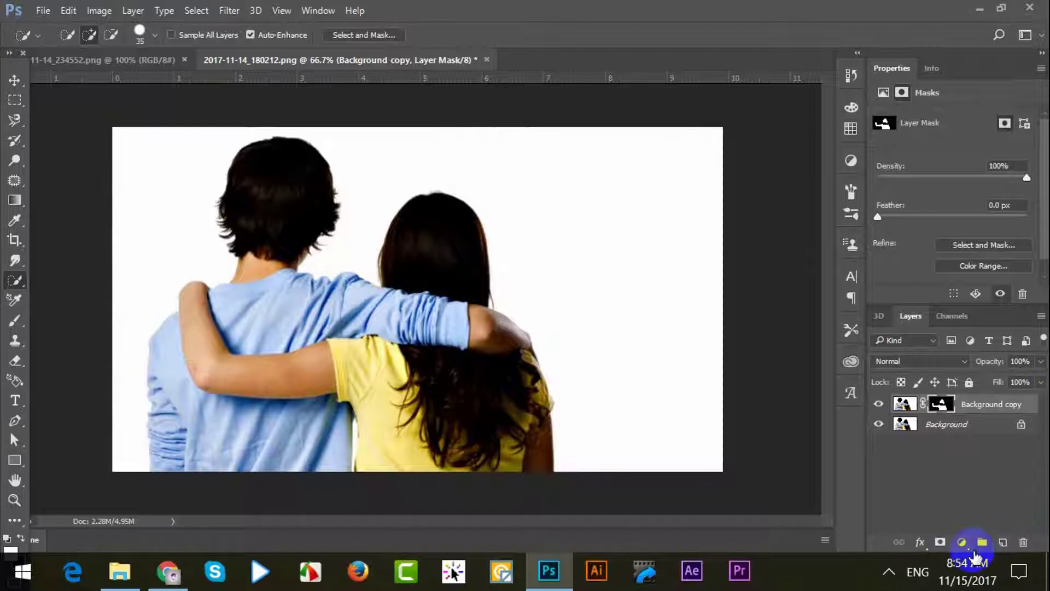
# Step: Add a Black & White adjustment layer and choose the Desktop as the Save As location
pyautogui.click(963, 543)
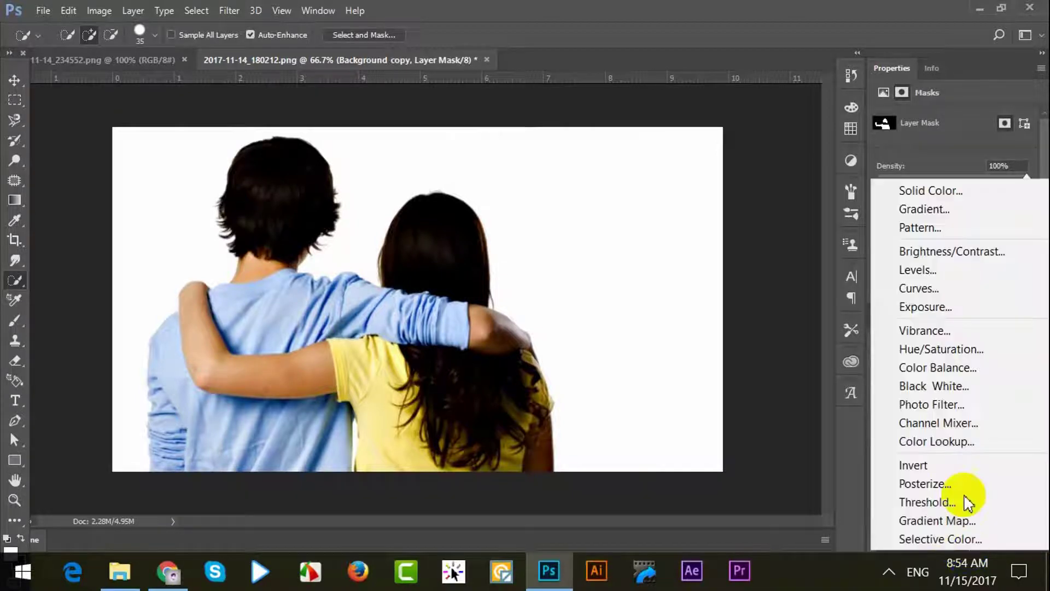
pyautogui.click(974, 389)
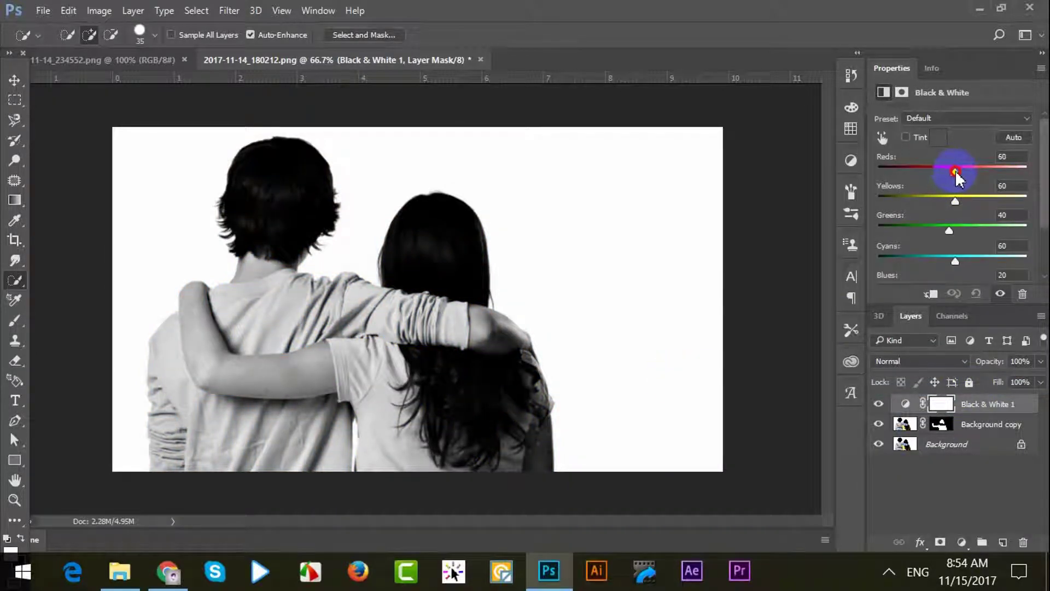
pyautogui.click(40, 10)
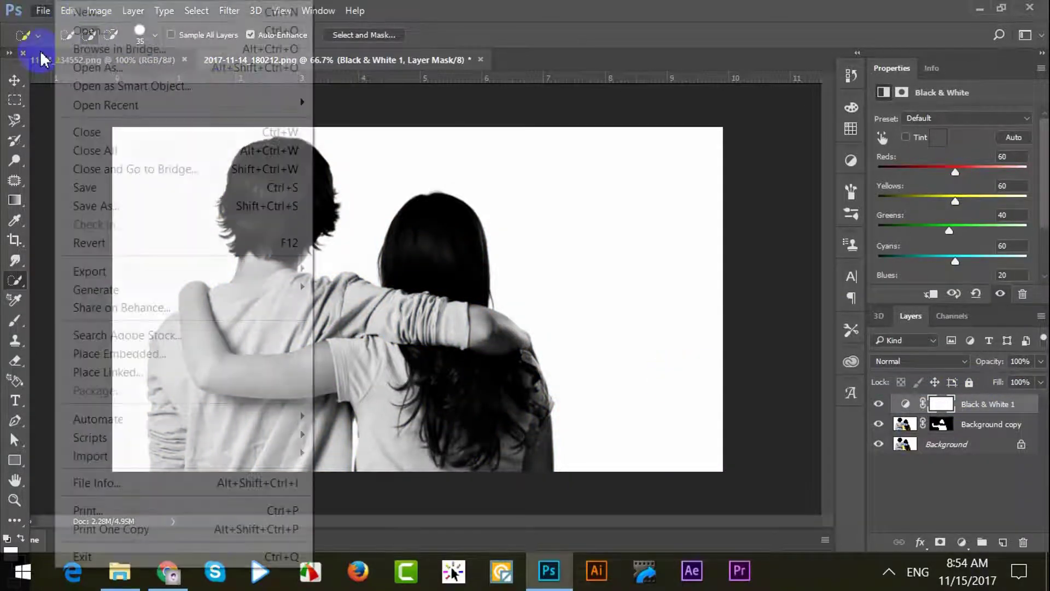
pyautogui.click(219, 206)
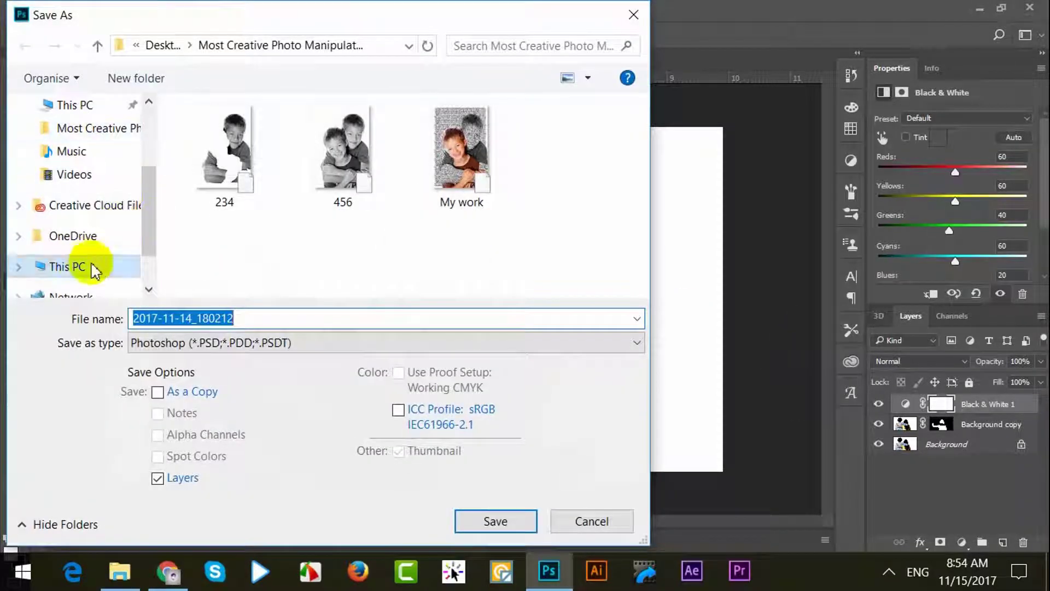
pyautogui.scroll(-1, 96, 272)
pyautogui.scroll(-1, 71, 276)
pyautogui.scroll(2, 70, 268)
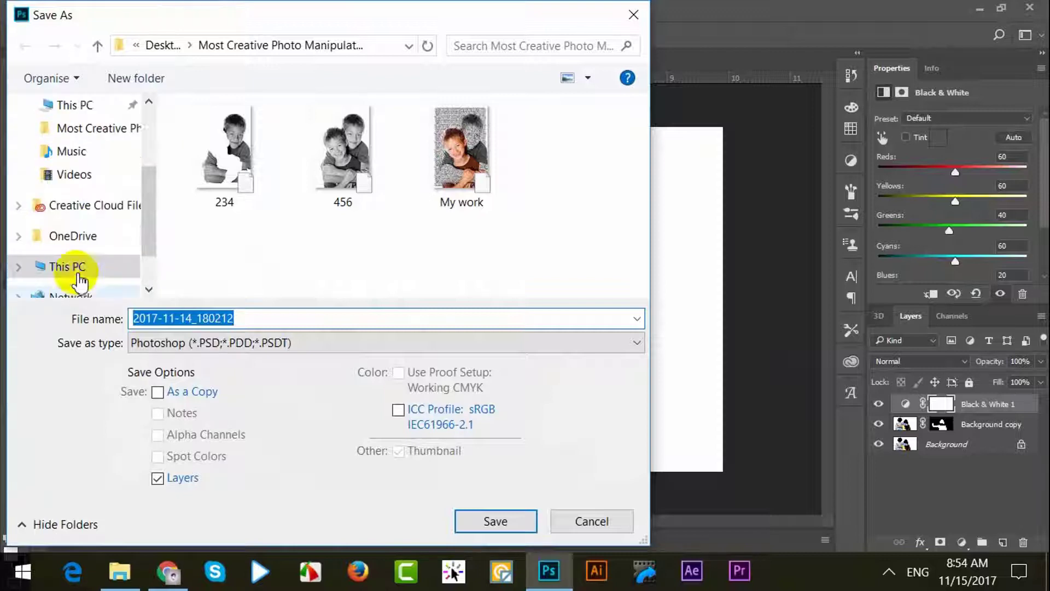
pyautogui.scroll(3, 106, 134)
pyautogui.scroll(3, 104, 164)
pyautogui.click(101, 143)
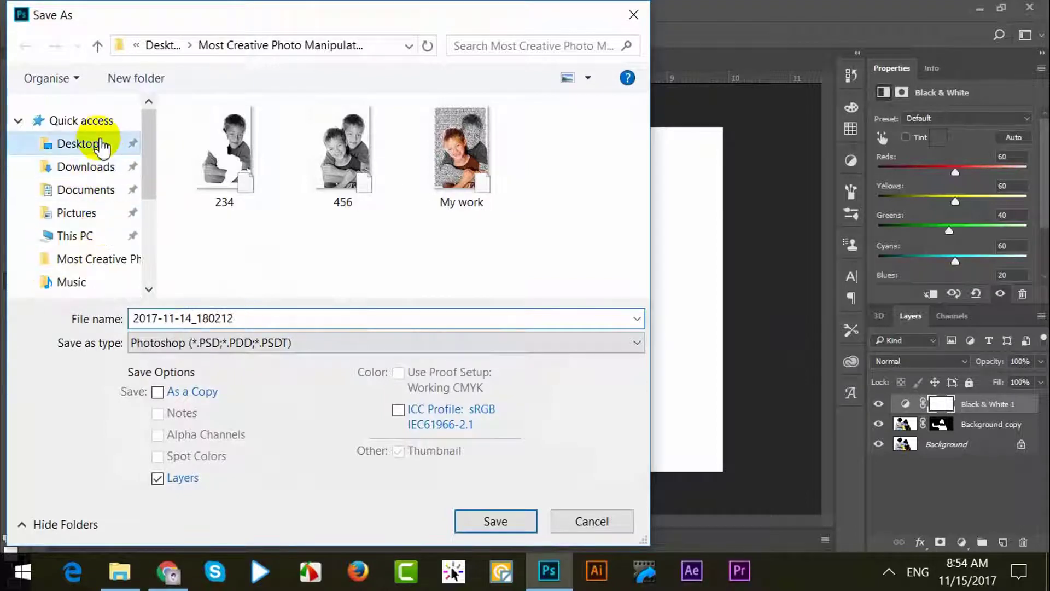
pyautogui.scroll(-2, 449, 268)
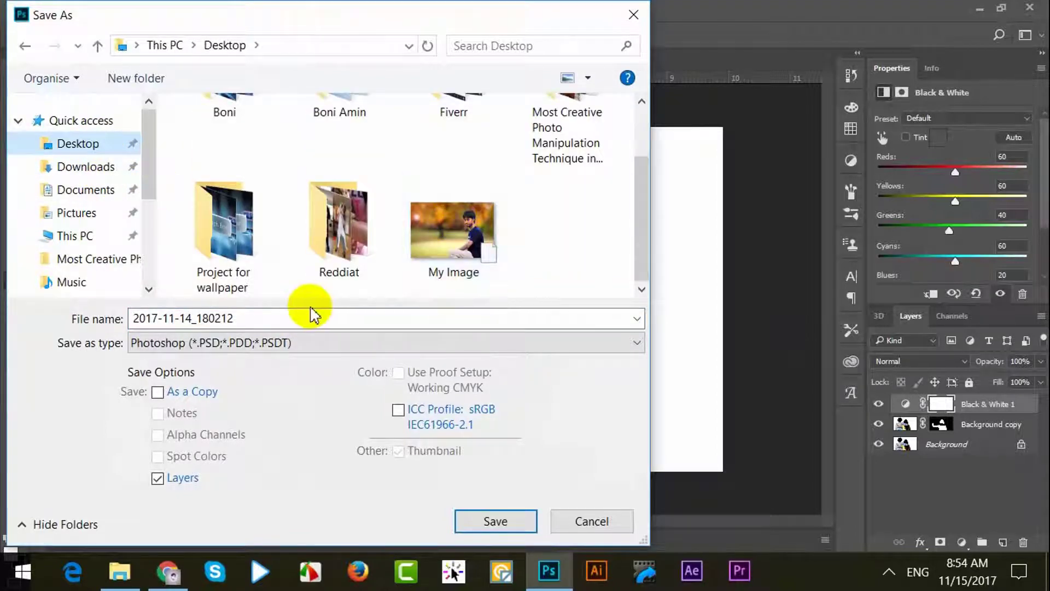
# Step: Save the document as 222.psd in Photoshop format, then delete the Black & White layer
pyautogui.doubleClick(340, 321)
pyautogui.write('222')
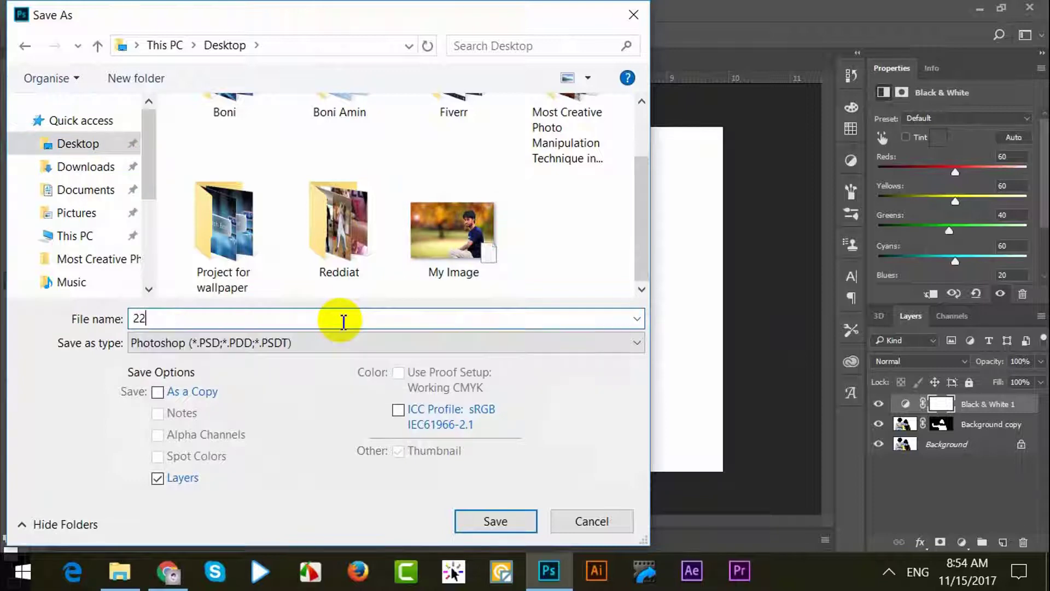
pyautogui.click(522, 524)
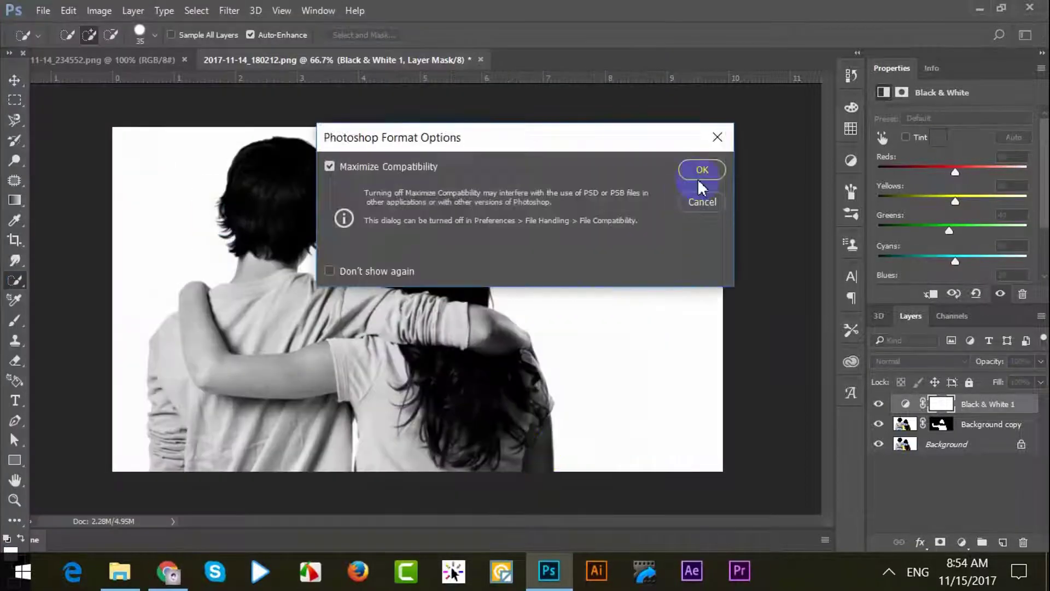
pyautogui.click(701, 170)
pyautogui.press('Delete')
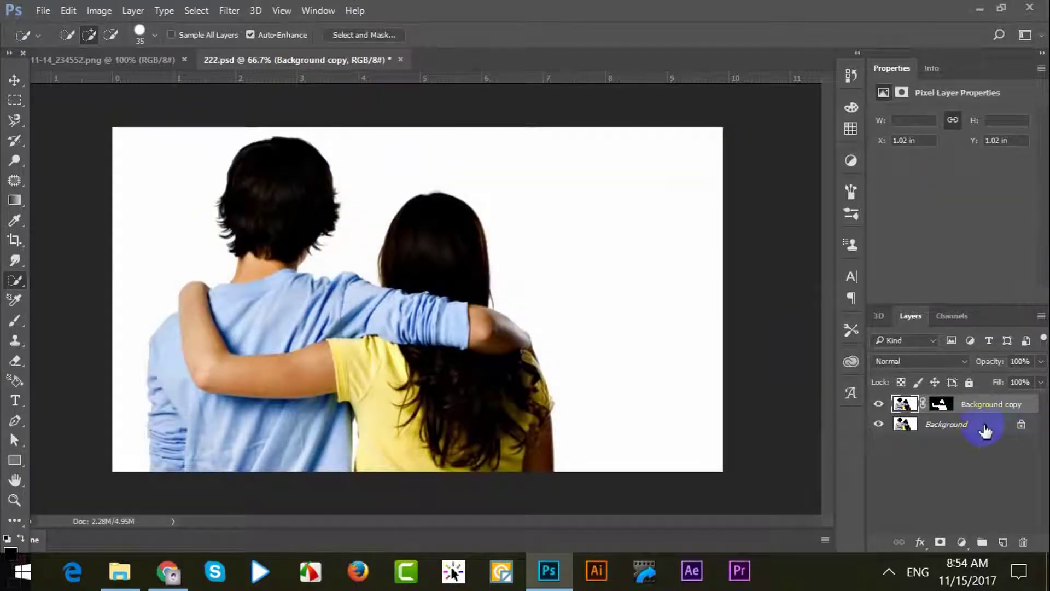
# Step: With Background selected, draw a paragraph text box covering the whole canvas
pyautogui.click(982, 426)
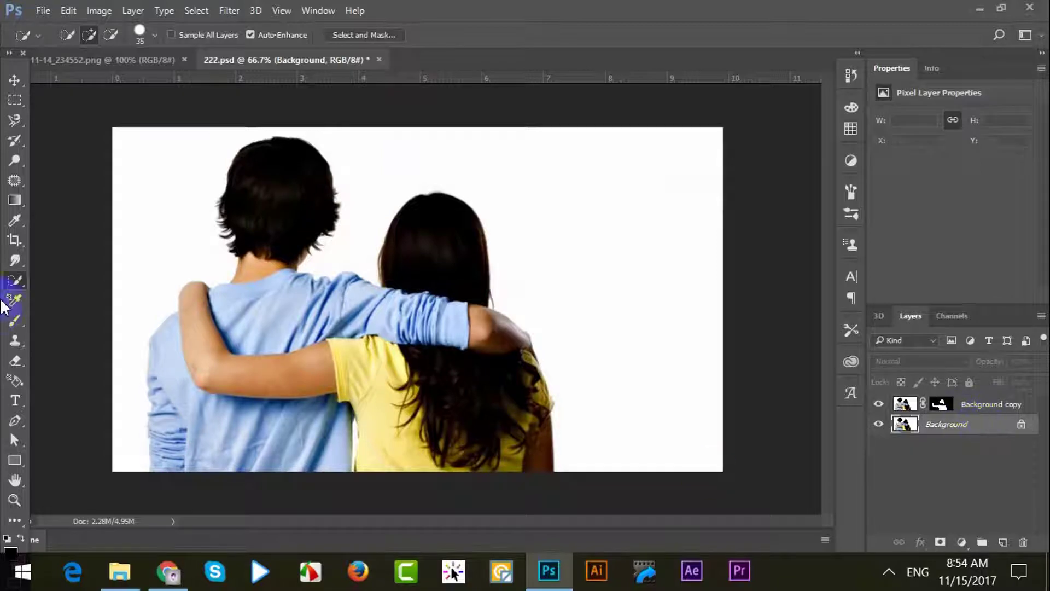
pyautogui.click(15, 401)
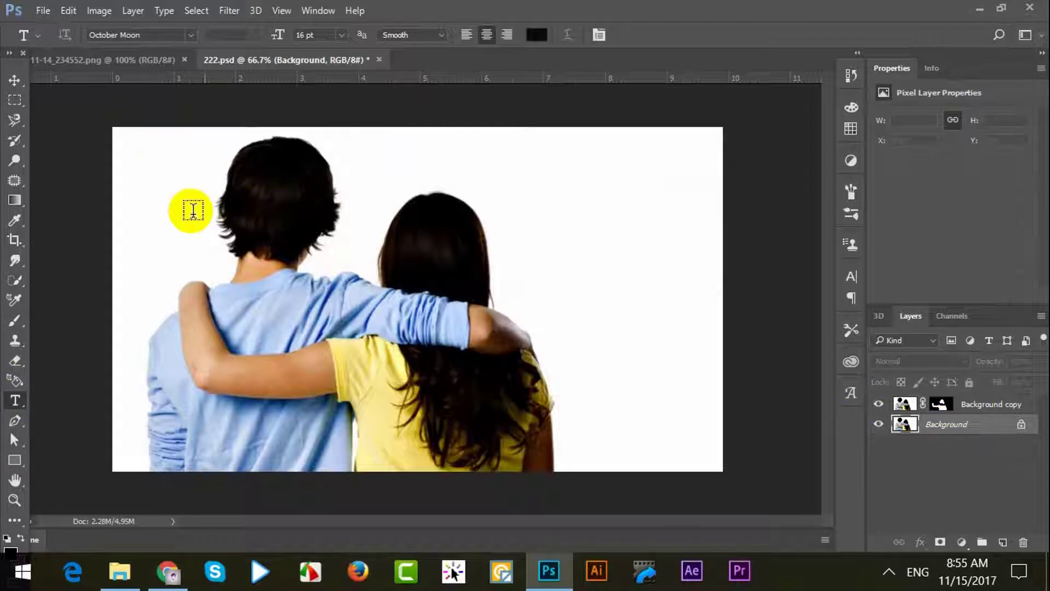
pyautogui.click(125, 143)
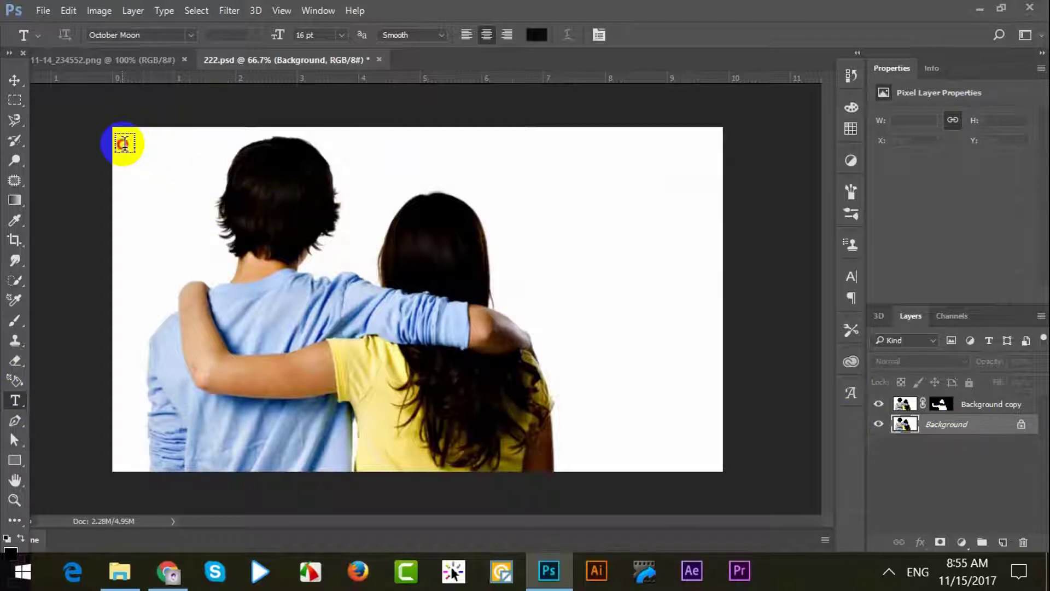
pyautogui.moveTo(125, 144); pyautogui.dragTo(710, 470)
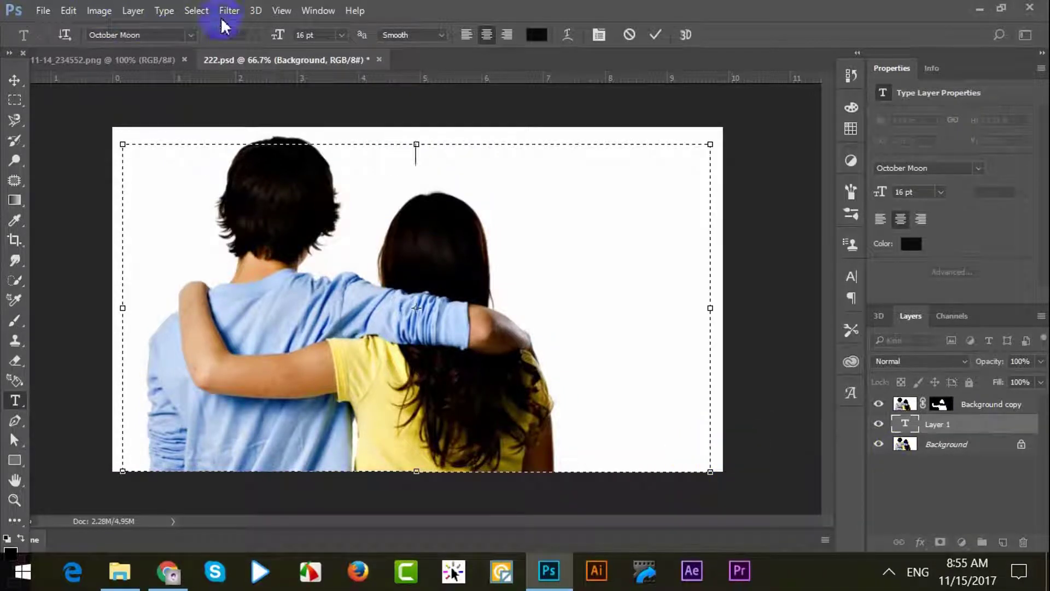
# Step: Fill the box with Lorem Ipsum placeholder text, pasting extra copies to cover the canvas
pyautogui.click(165, 11)
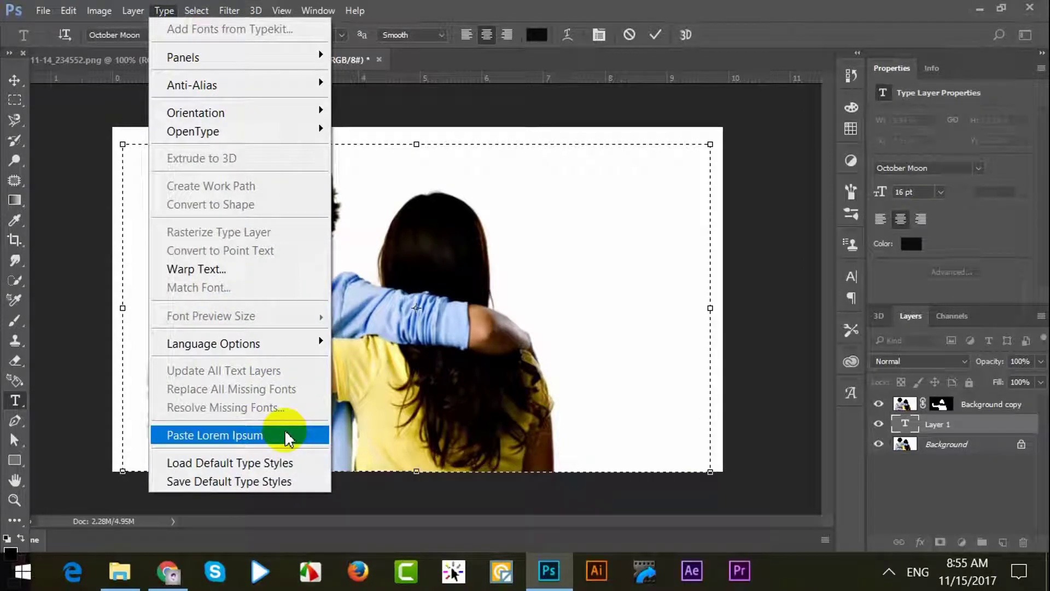
pyautogui.click(285, 436)
pyautogui.hotkey('ctrl', 'c')
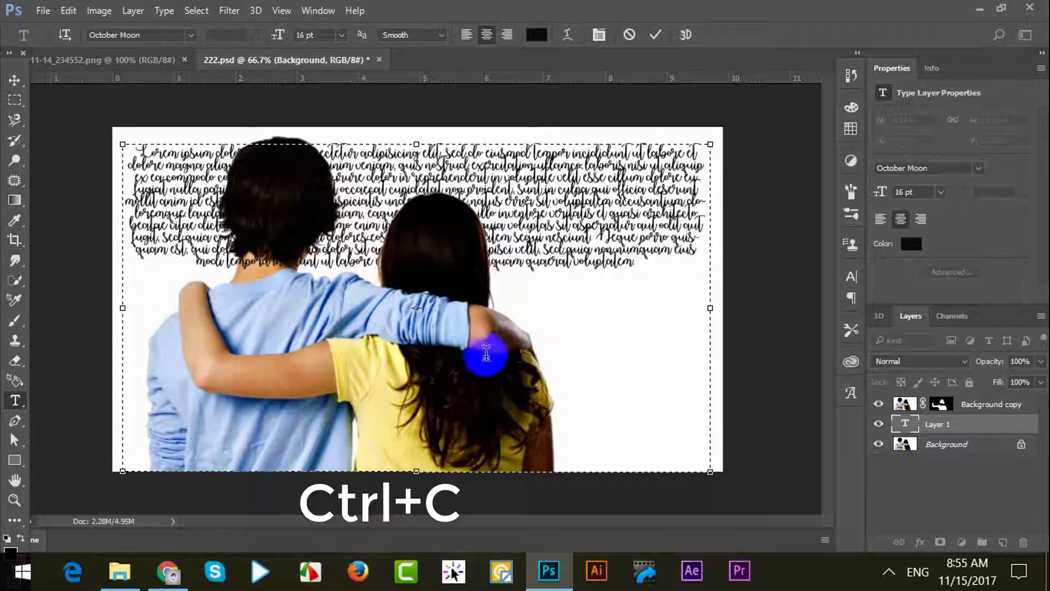
pyautogui.tripleClick(324, 281)
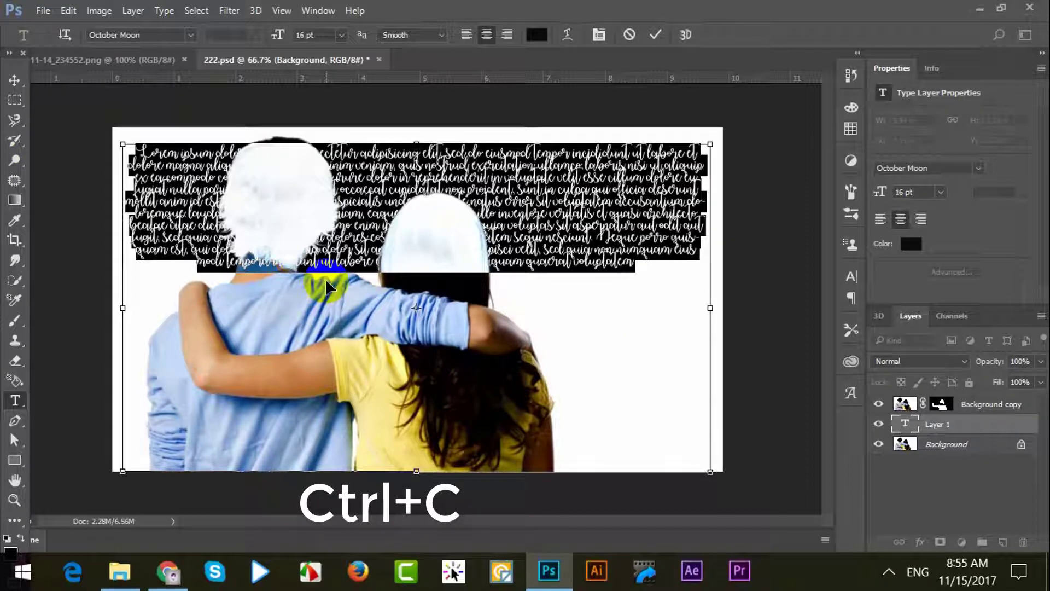
pyautogui.hotkey('ctrl', 'a')
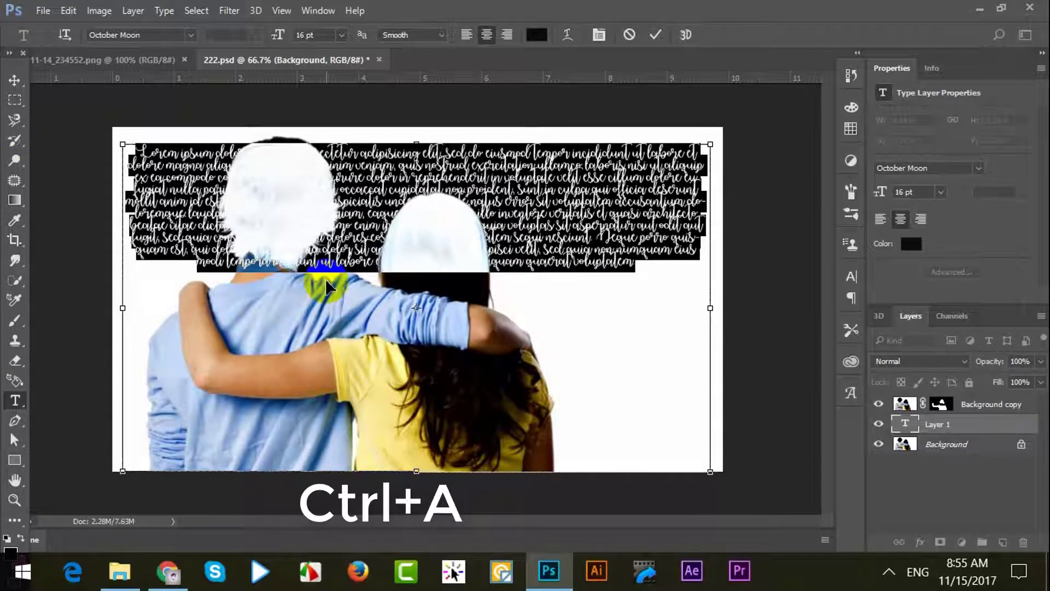
pyautogui.click(326, 281)
pyautogui.hotkey('ctrl', 'v')
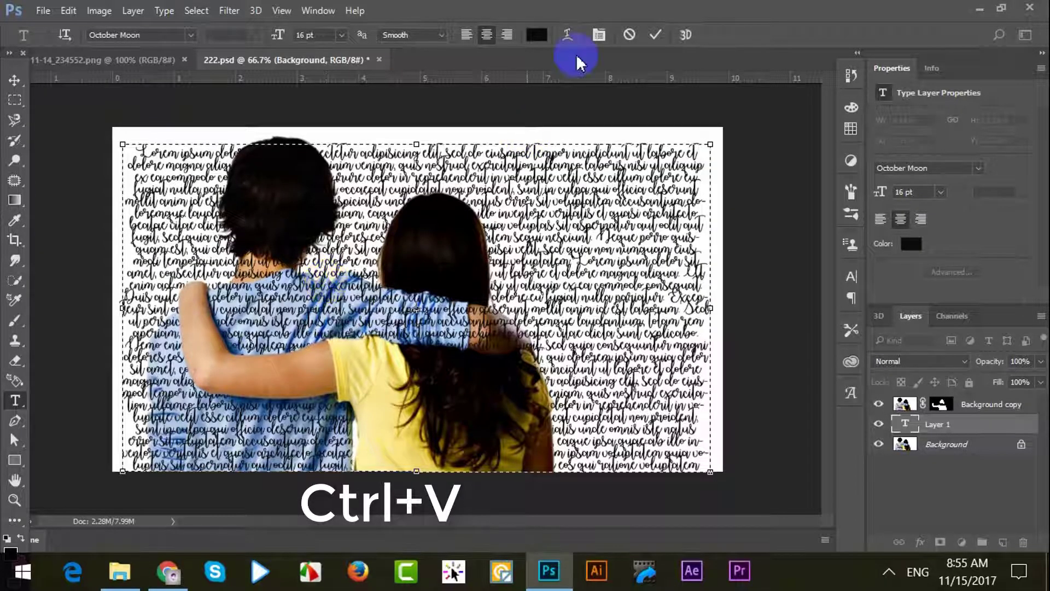
pyautogui.click(657, 35)
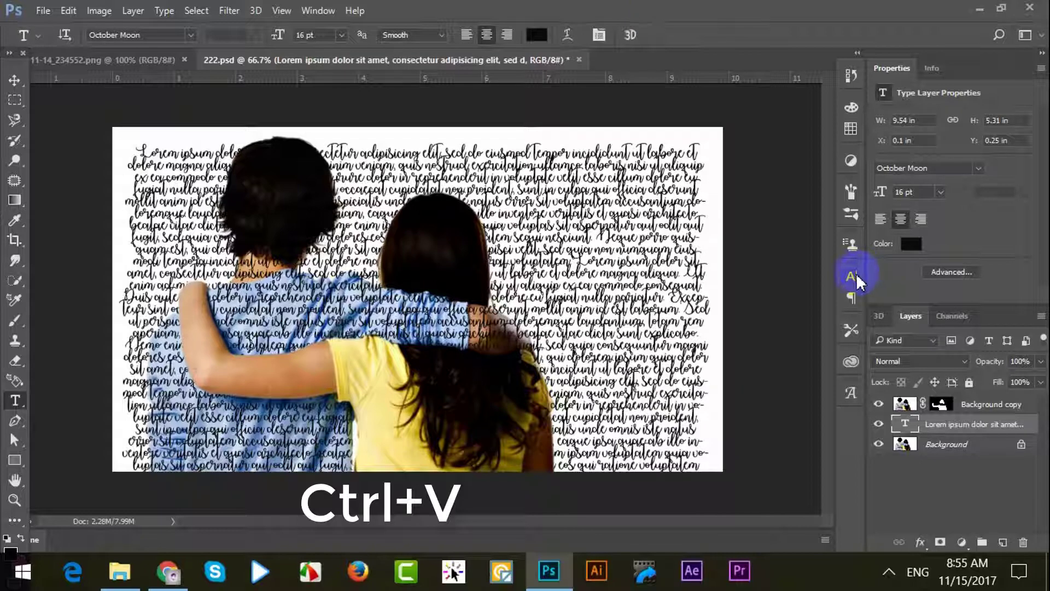
# Step: Adjust the October Moon text size in the Character panel, ending at 16 pt
pyautogui.click(856, 275)
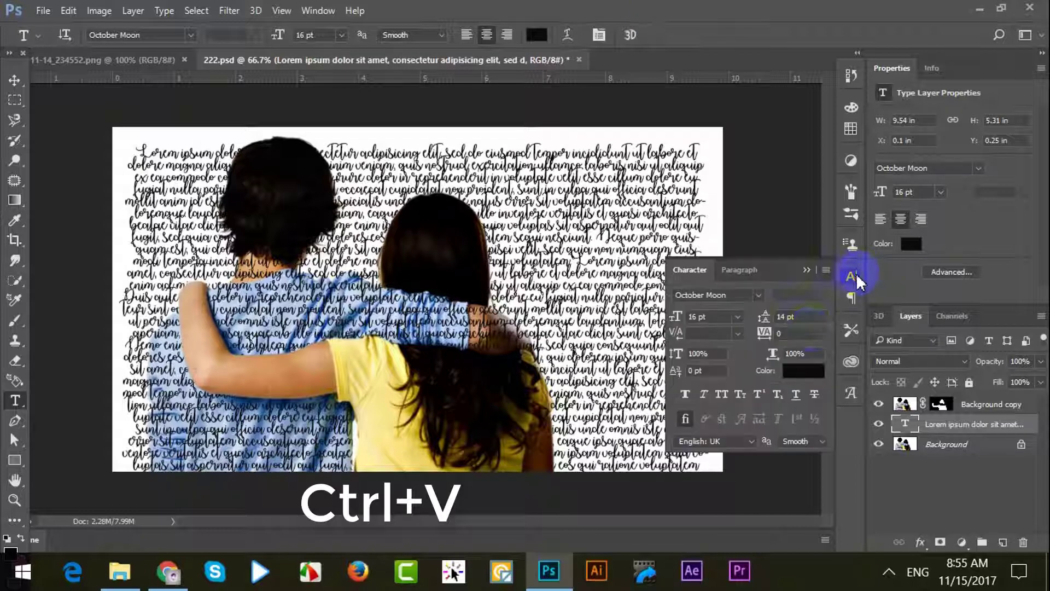
pyautogui.click(738, 319)
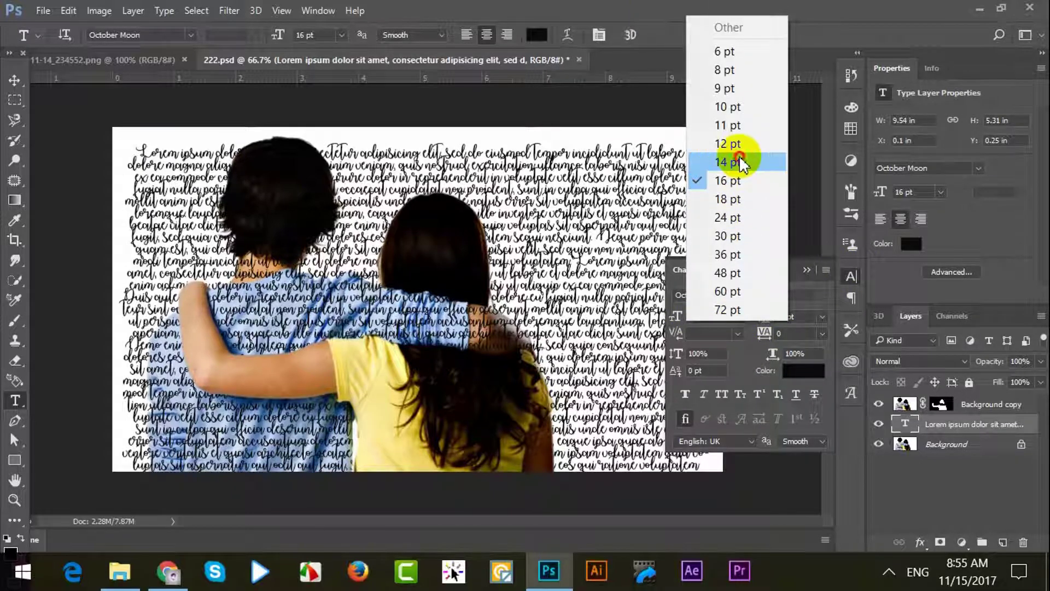
pyautogui.click(739, 156)
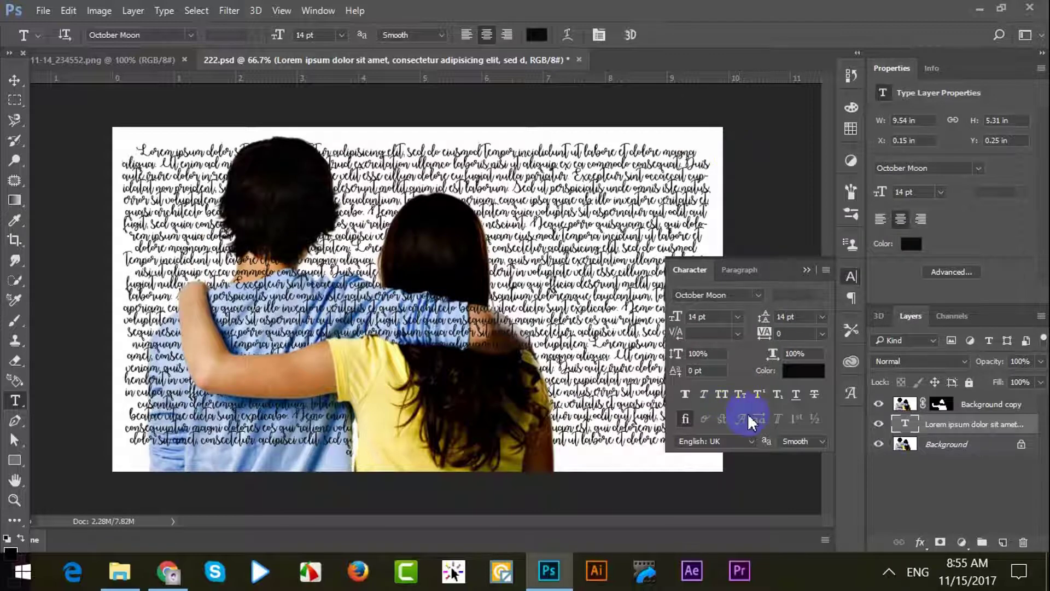
pyautogui.click(786, 317)
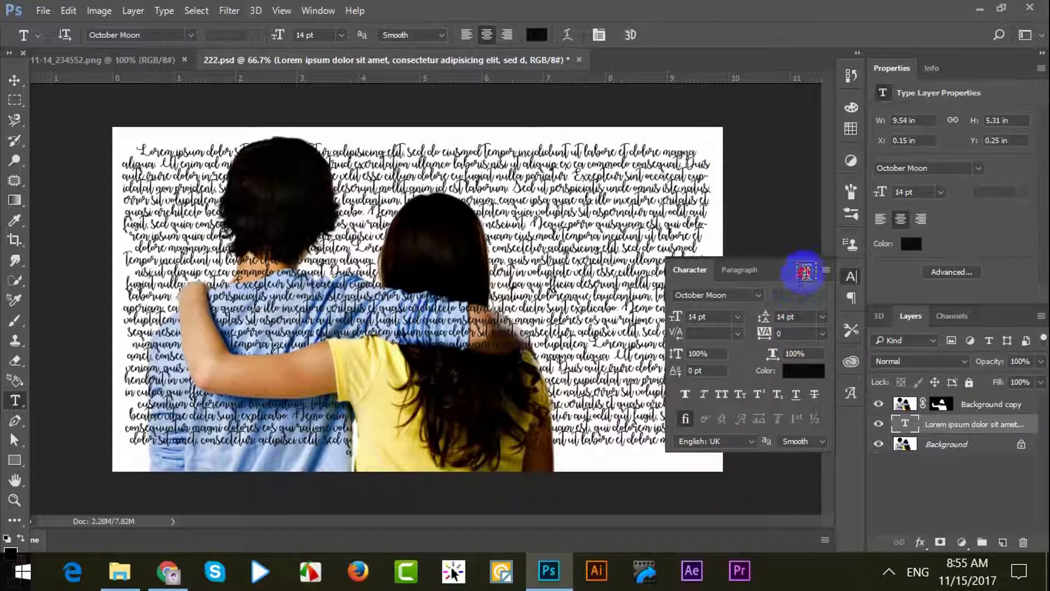
pyautogui.click(806, 269)
pyautogui.click(358, 440)
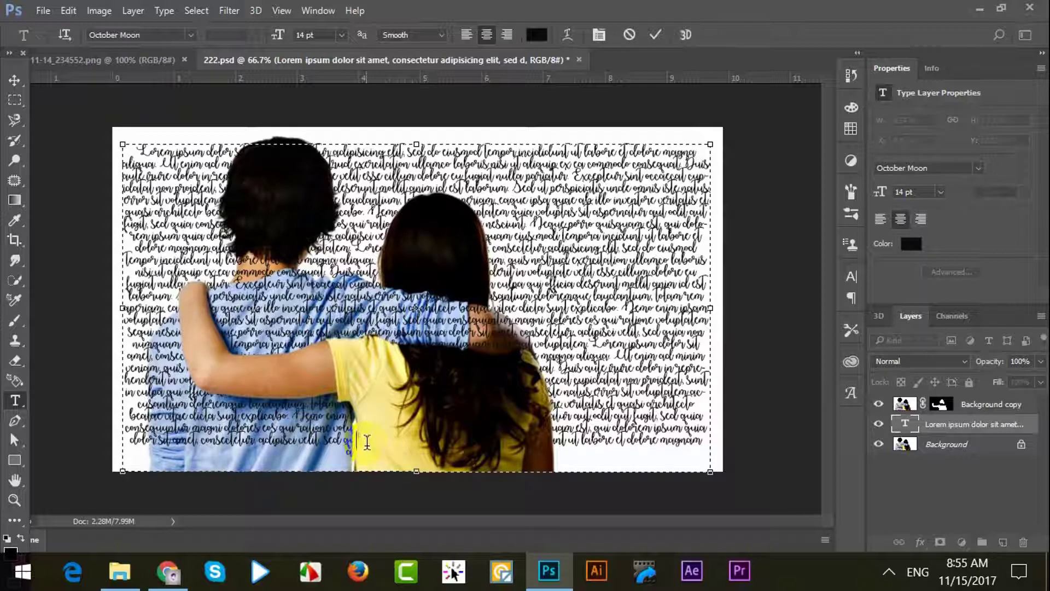
pyautogui.hotkey('ctrl', 'shift', '.')
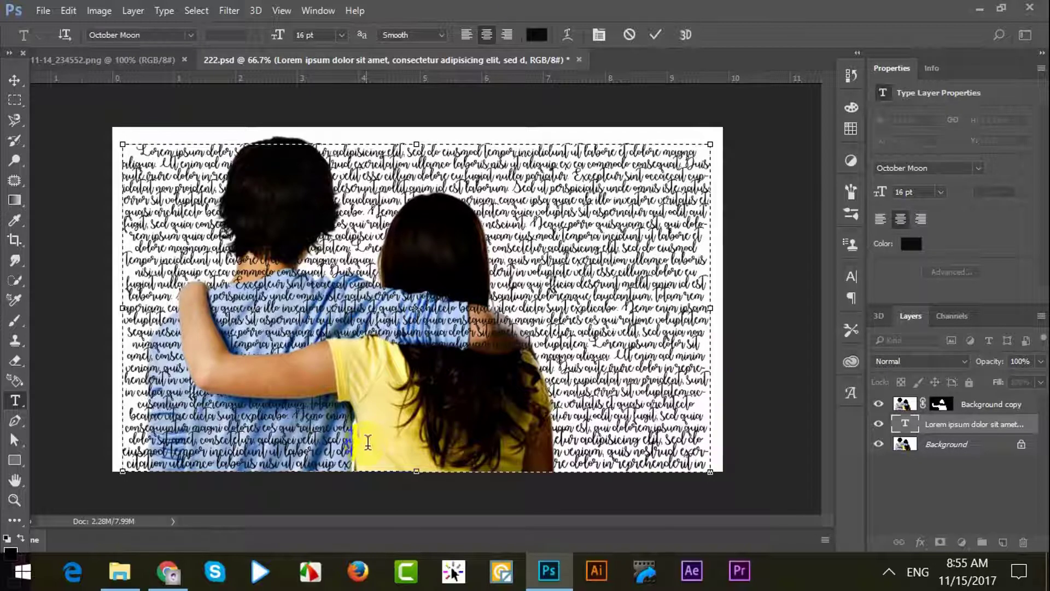
pyautogui.click(663, 44)
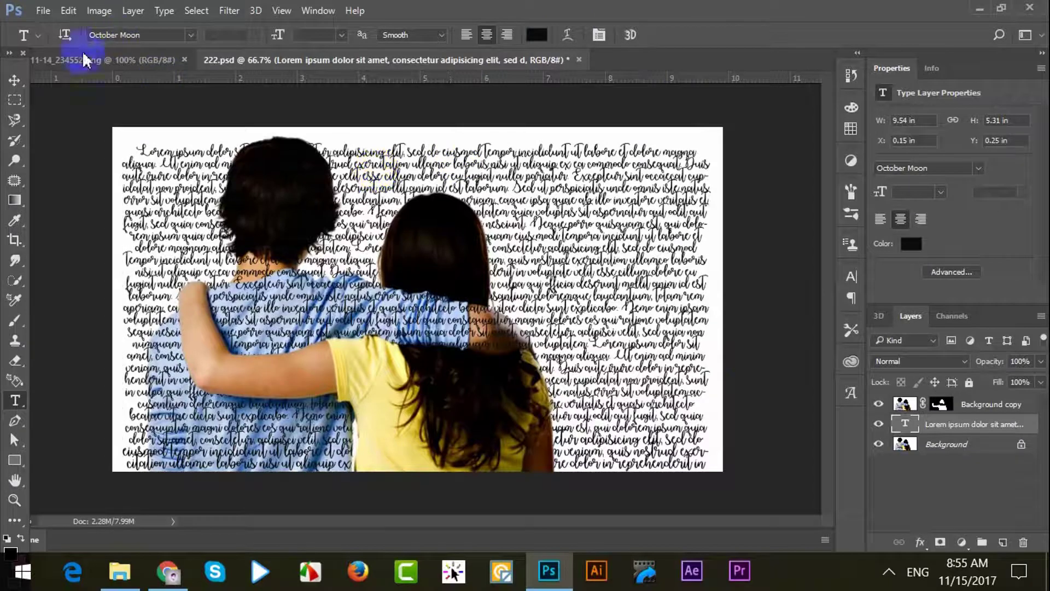
pyautogui.click(15, 80)
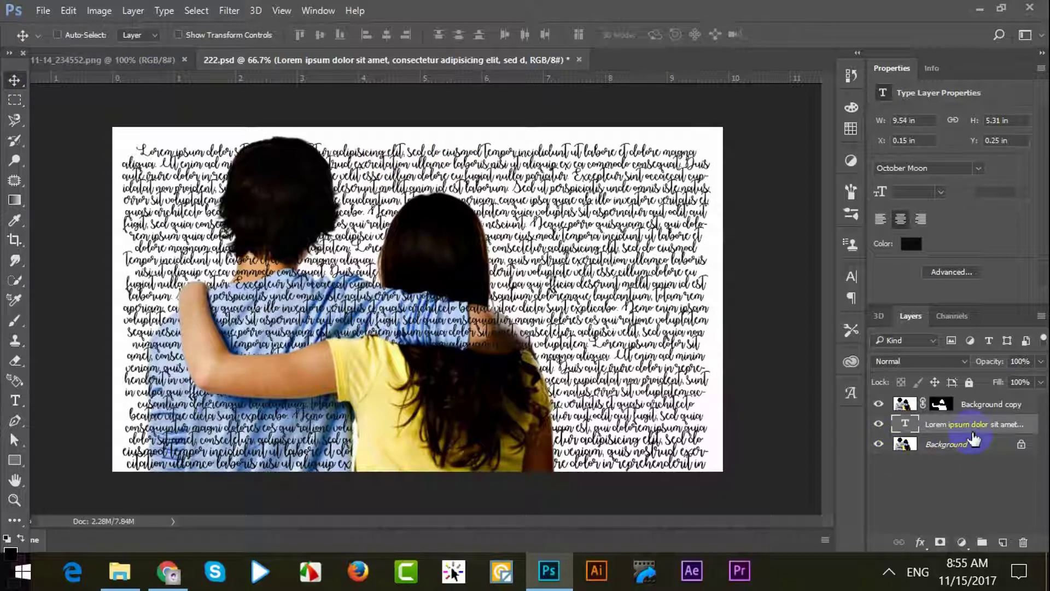
pyautogui.click(879, 445)
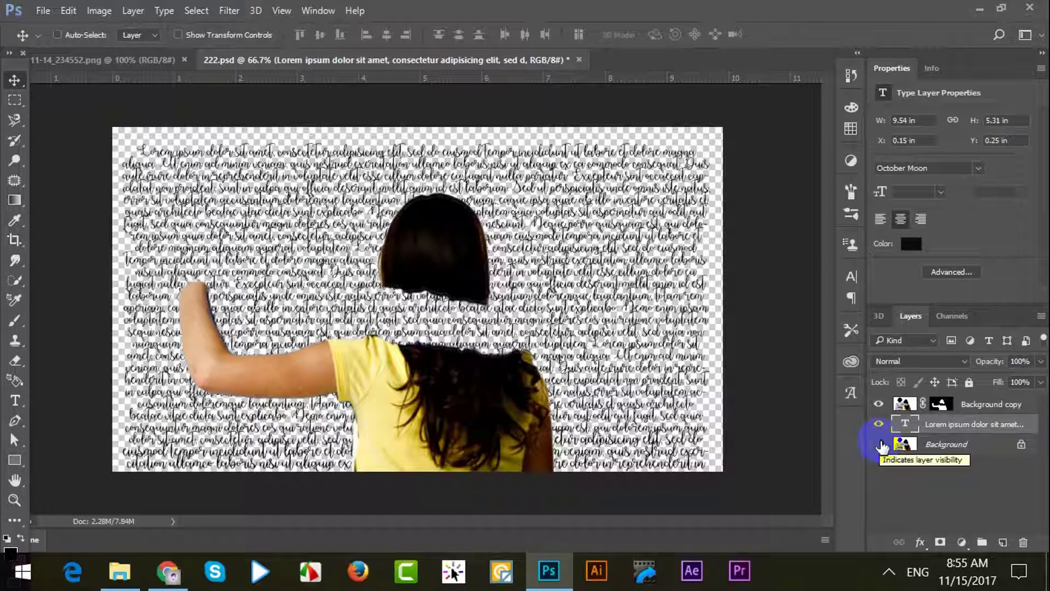
pyautogui.click(880, 444)
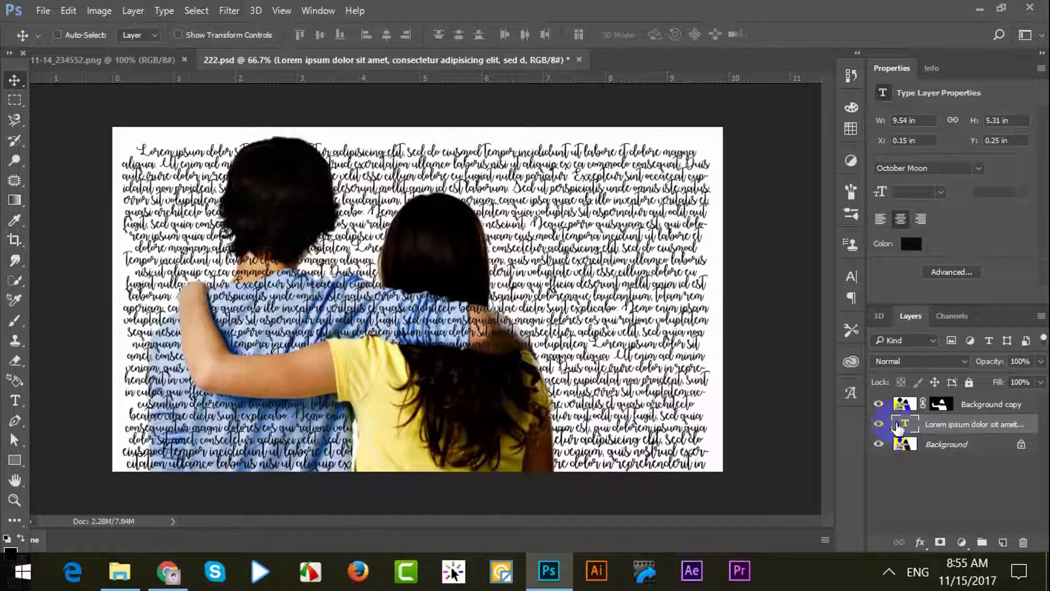
pyautogui.click(971, 409)
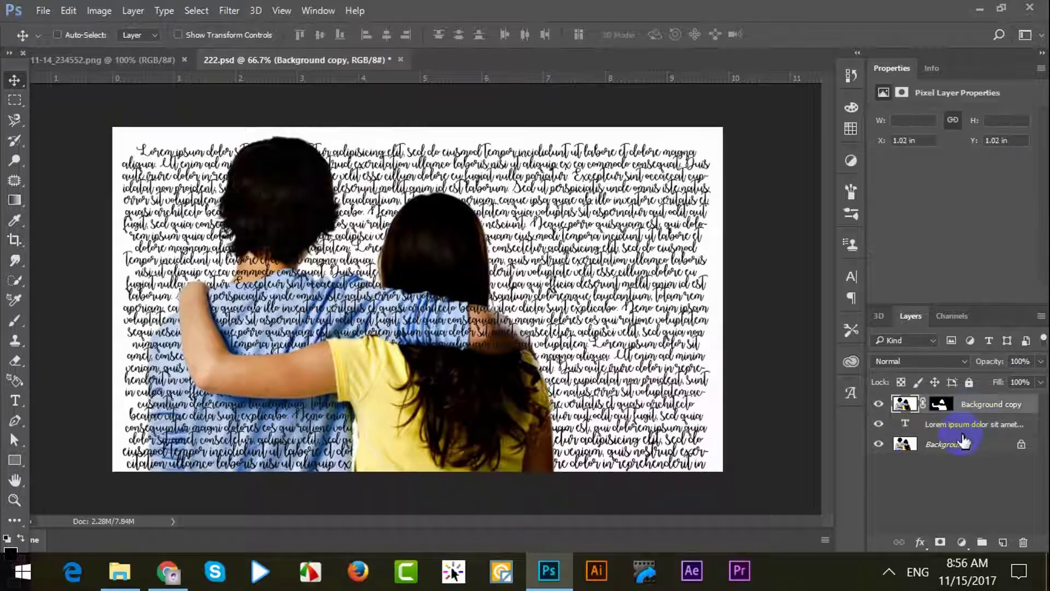
pyautogui.click(965, 432)
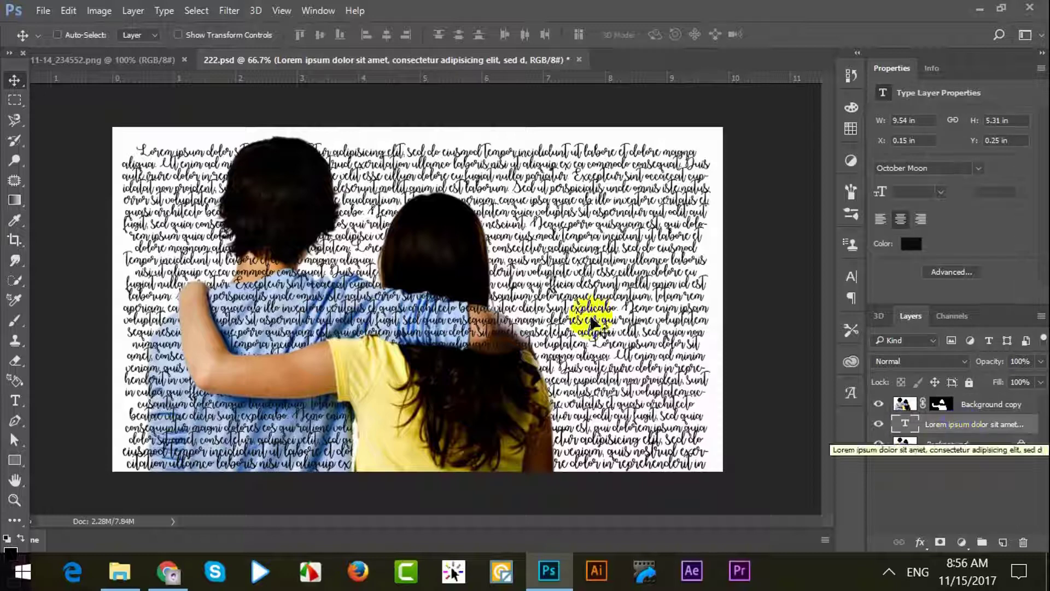
pyautogui.click(879, 425)
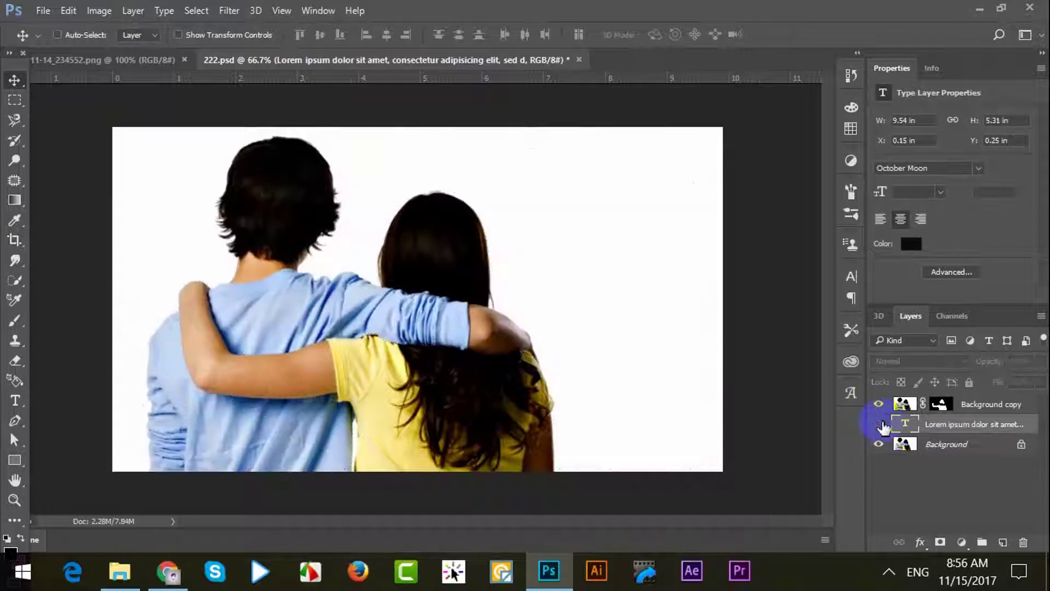
pyautogui.click(879, 425)
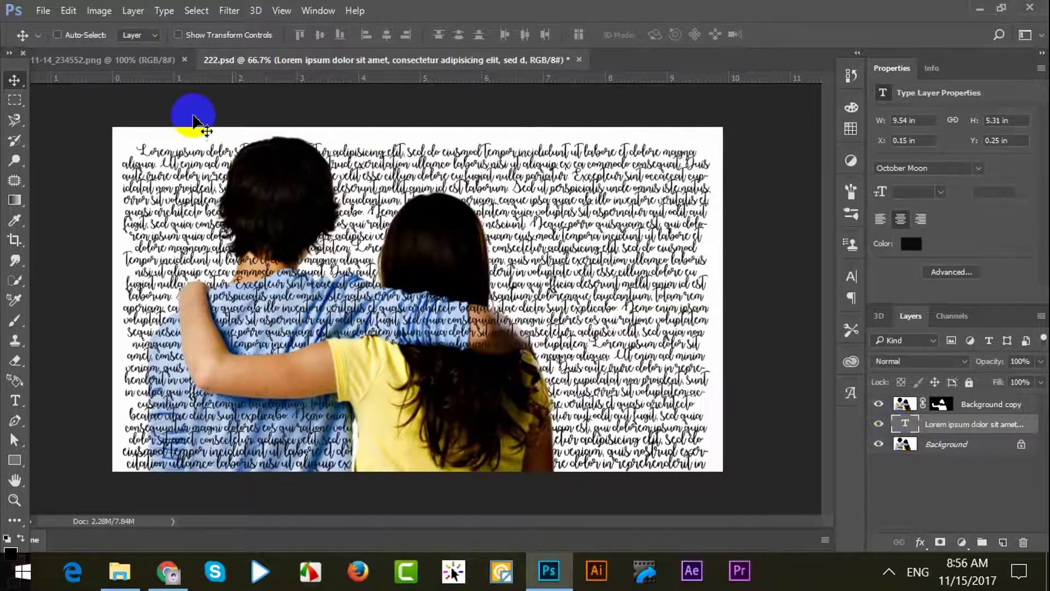
pyautogui.click(156, 64)
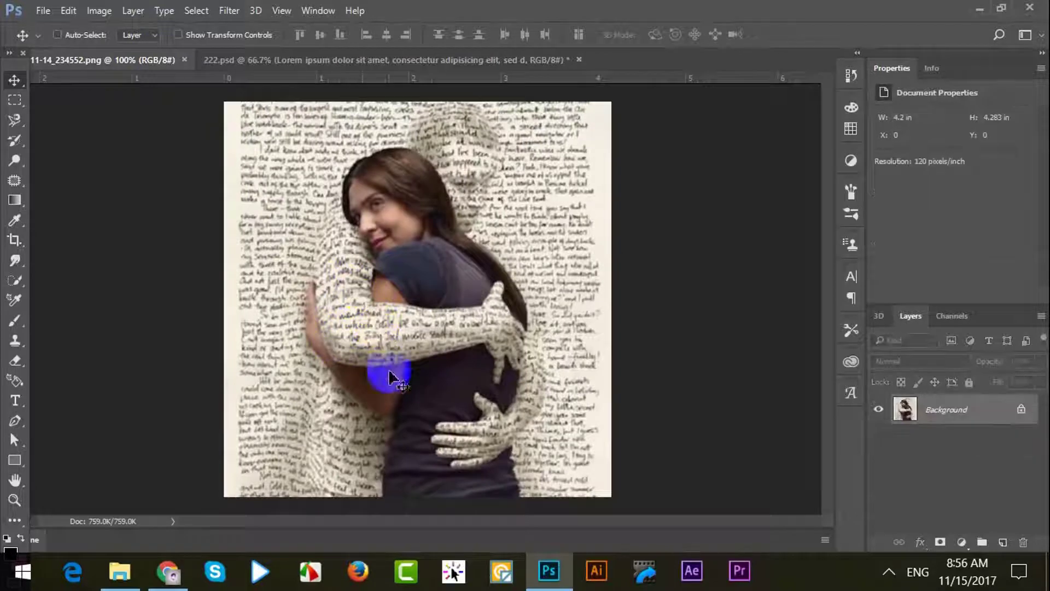
pyautogui.click(306, 59)
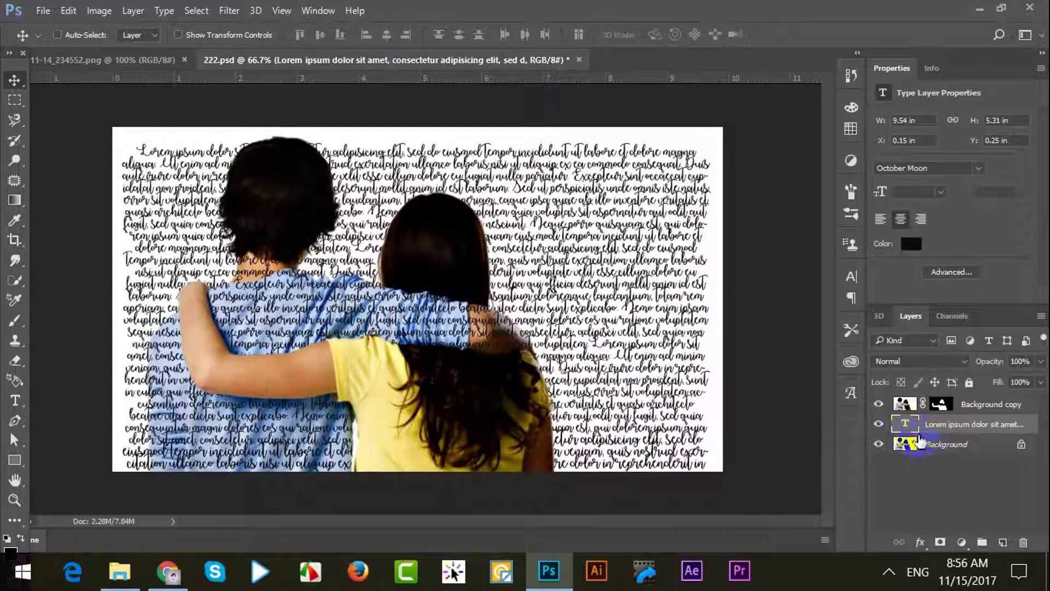
# Step: Apply a Displace smart filter at scale 10 to the text, using 222.psd as the map
pyautogui.click(230, 10)
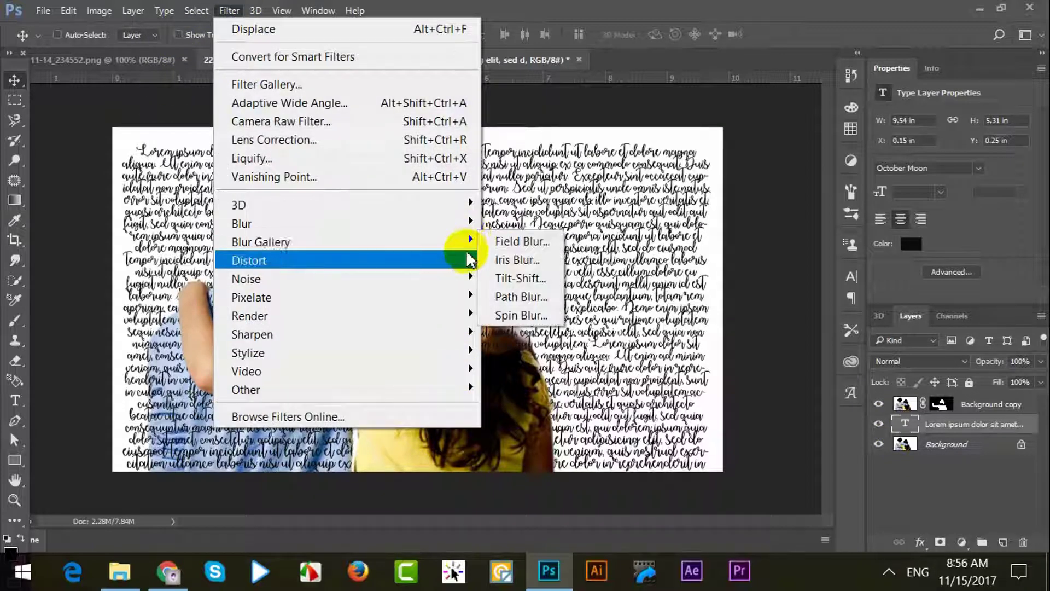
pyautogui.moveTo(344, 261)
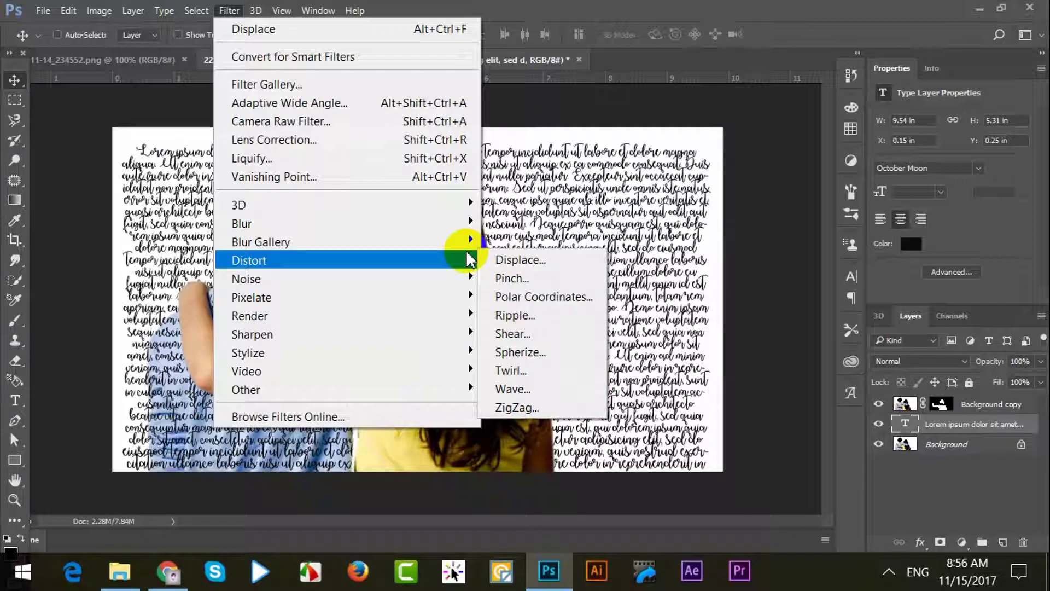
pyautogui.click(566, 268)
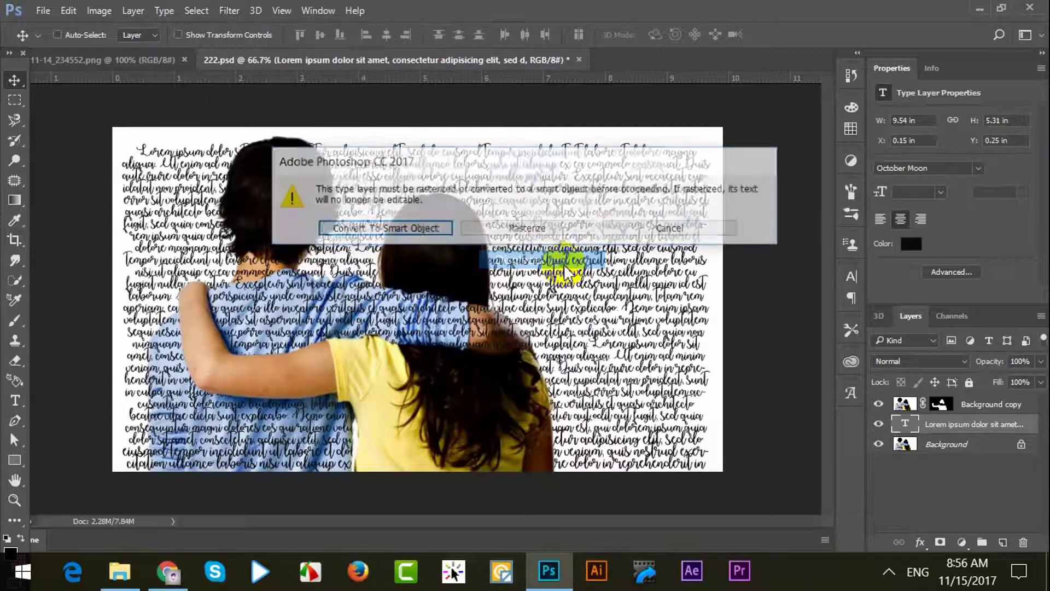
pyautogui.click(435, 230)
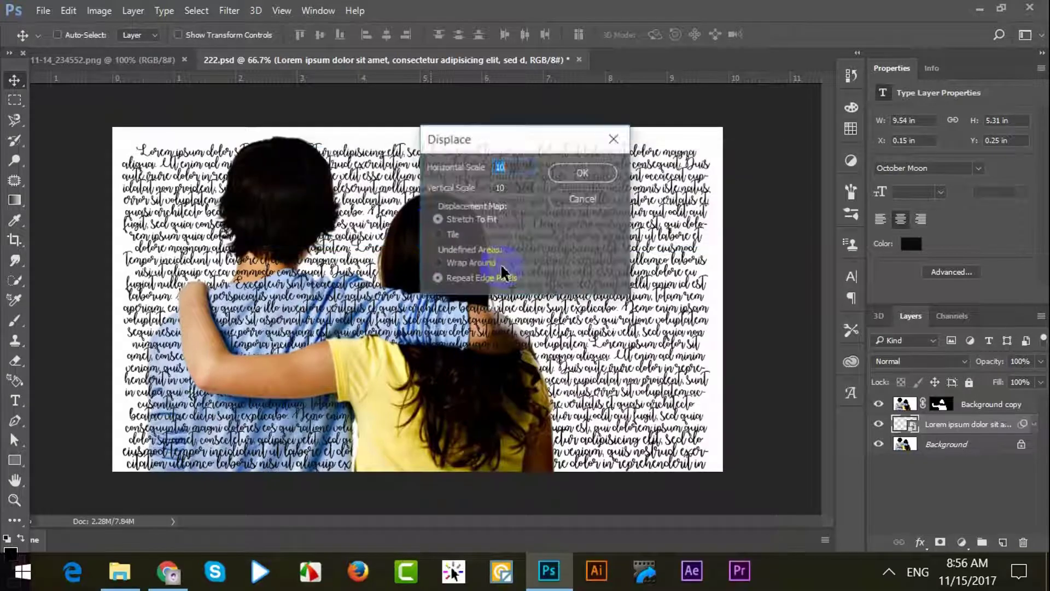
pyautogui.click(577, 173)
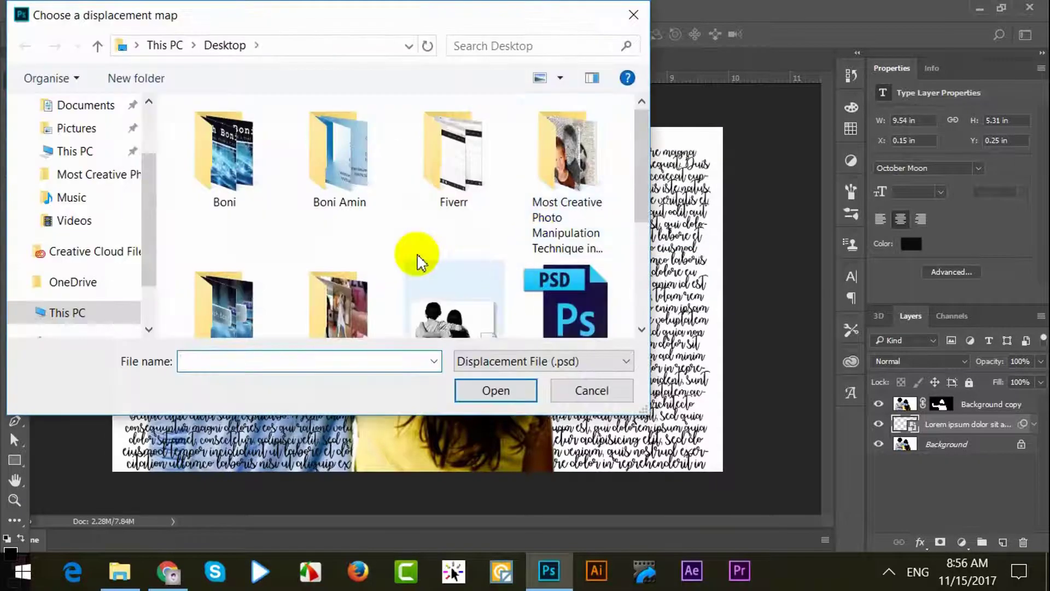
pyautogui.scroll(-1, 402, 244)
pyautogui.click(451, 255)
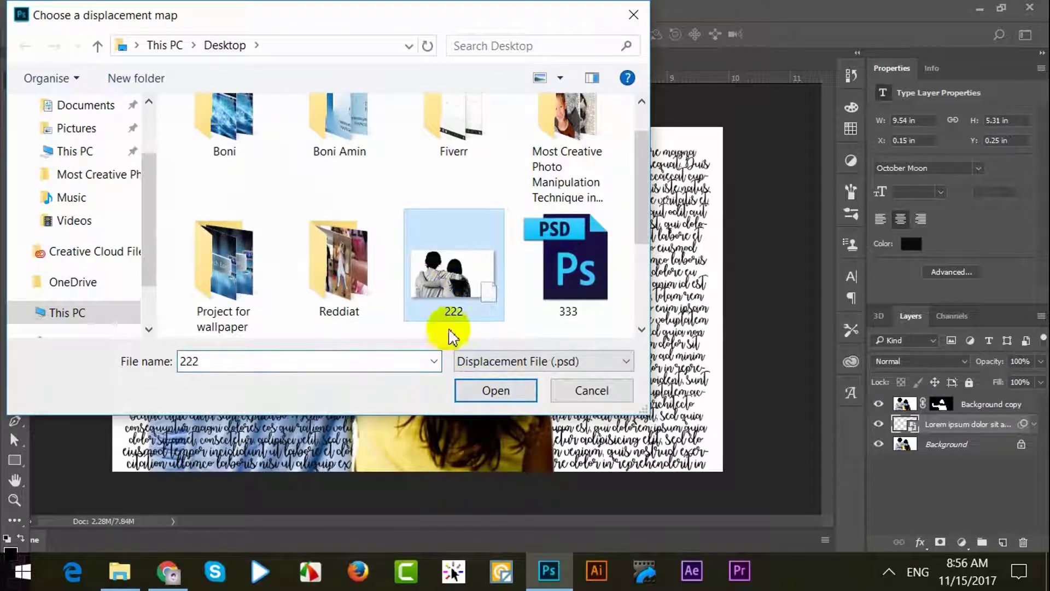
pyautogui.click(485, 392)
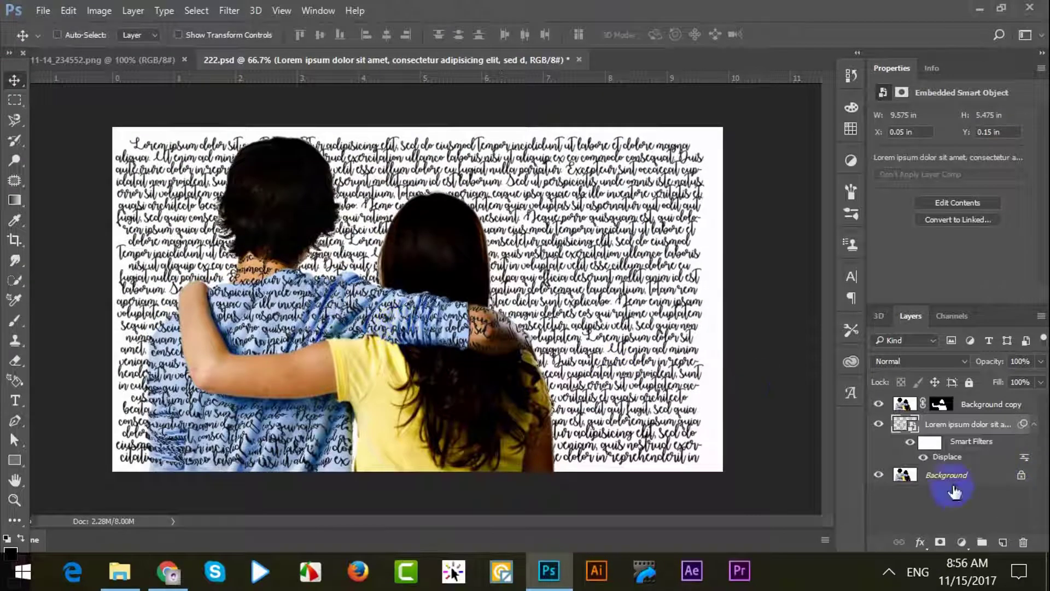
# Step: Add Layer 1, unlock the background photo as Layer 0, and move Layer 1 beneath it
pyautogui.click(946, 476)
pyautogui.click(1004, 543)
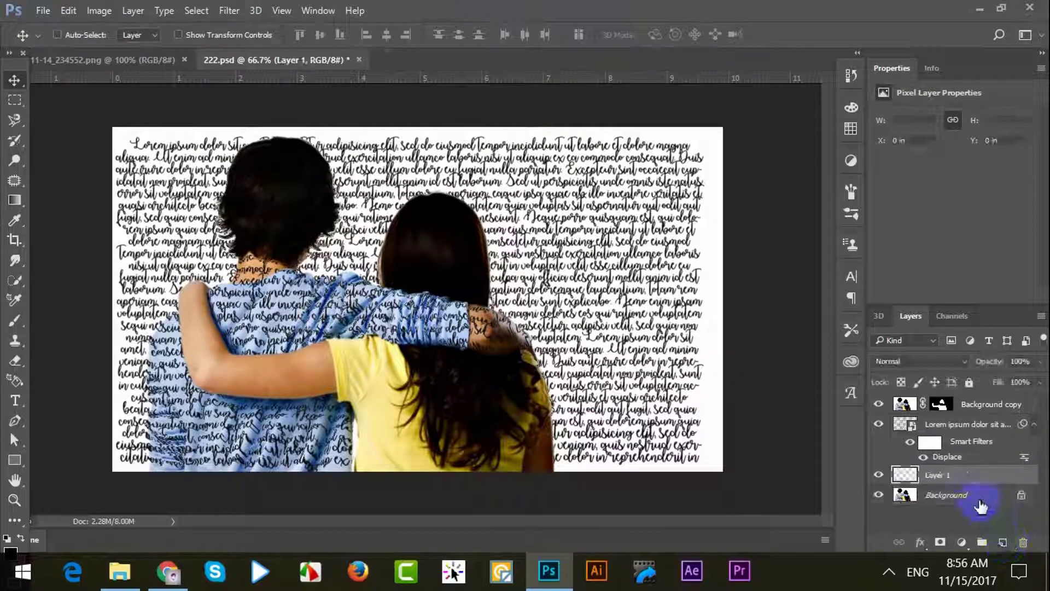
pyautogui.moveTo(961, 494); pyautogui.dragTo(967, 512)
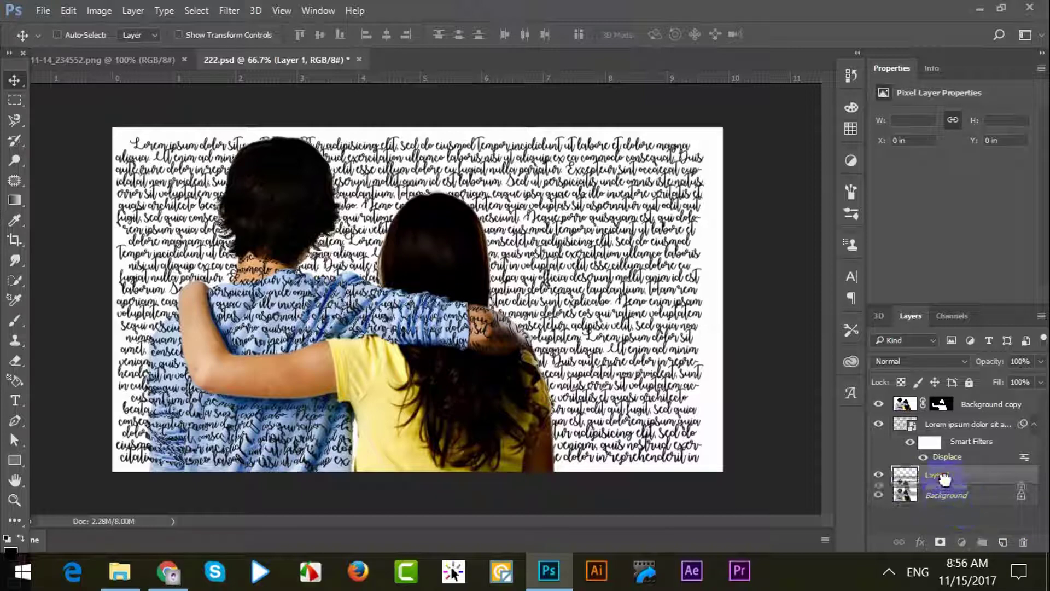
pyautogui.click(952, 481)
pyautogui.moveTo(949, 507); pyautogui.dragTo(1027, 511)
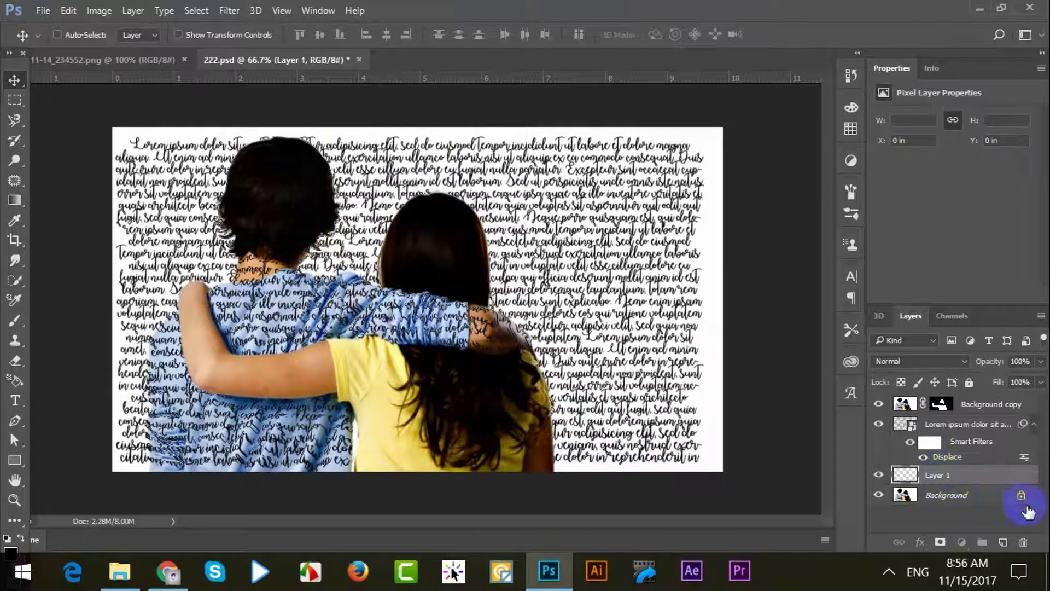
pyautogui.click(1021, 495)
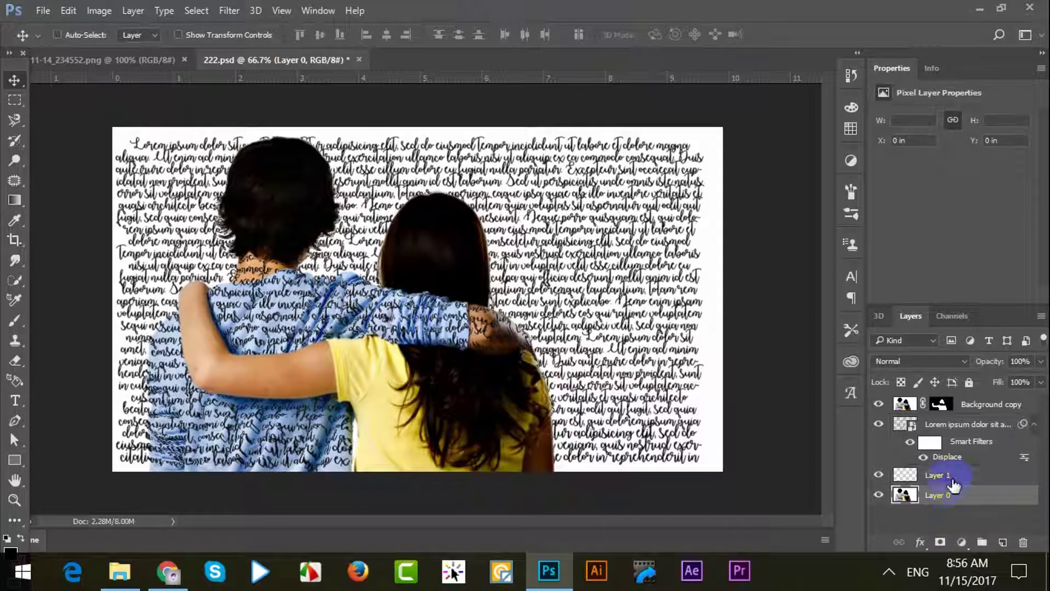
pyautogui.moveTo(938, 481); pyautogui.dragTo(955, 500)
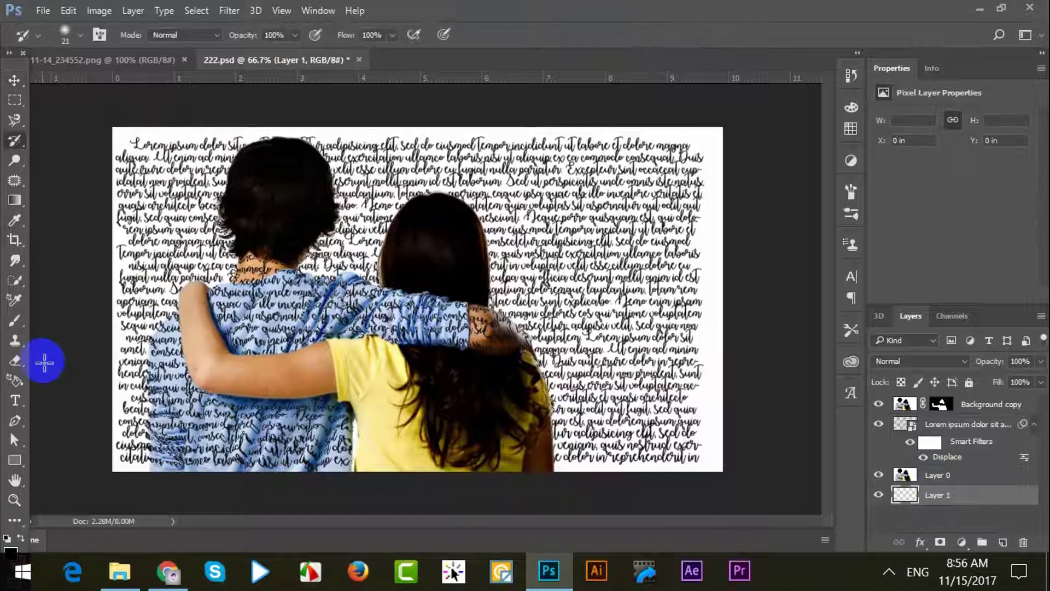
# Step: Draw a full-canvas rectangle, Rectangle 1, with a white fill
pyautogui.click(20, 454)
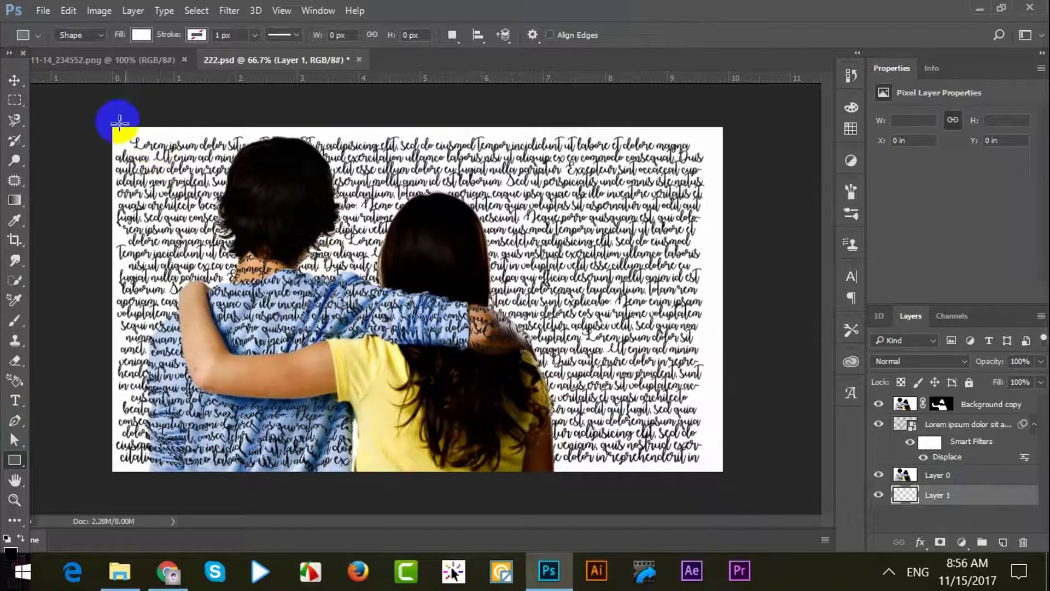
pyautogui.moveTo(115, 129); pyautogui.dragTo(723, 473)
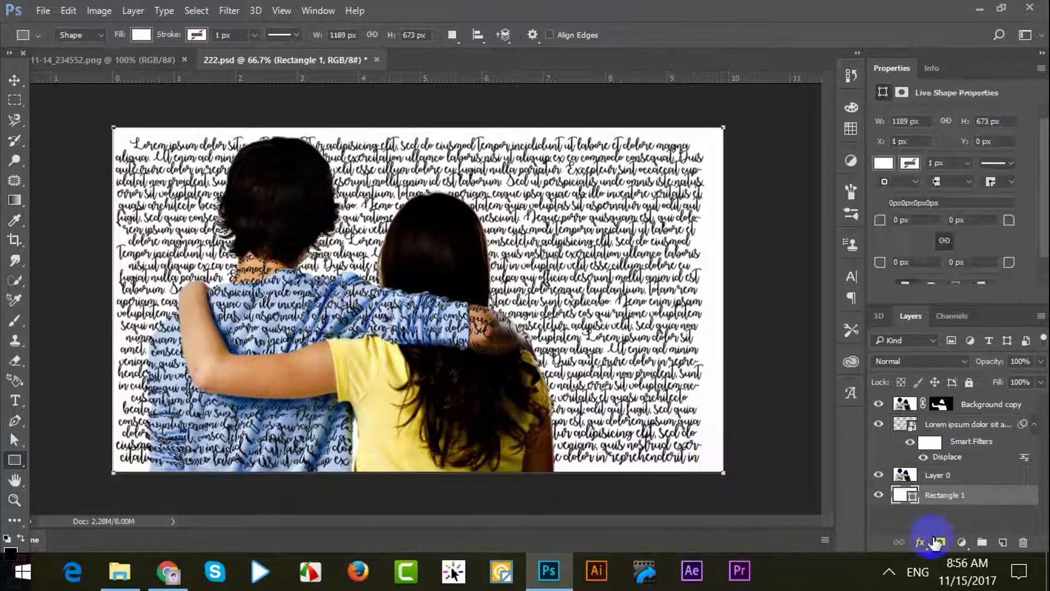
pyautogui.doubleClick(908, 498)
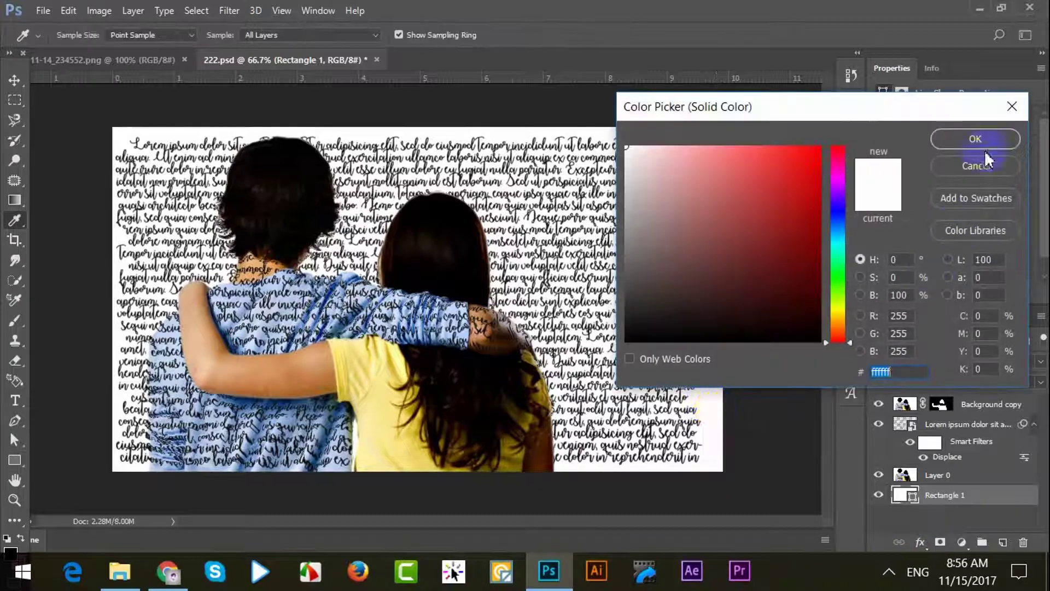
pyautogui.press('Return')
pyautogui.click(937, 476)
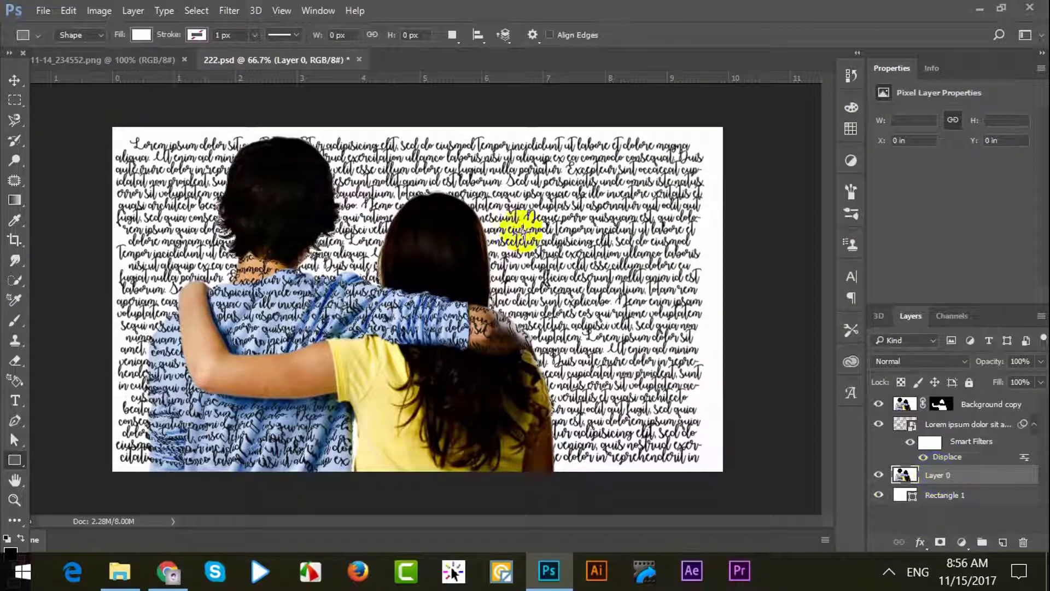
pyautogui.click(100, 11)
pyautogui.moveTo(131, 58)
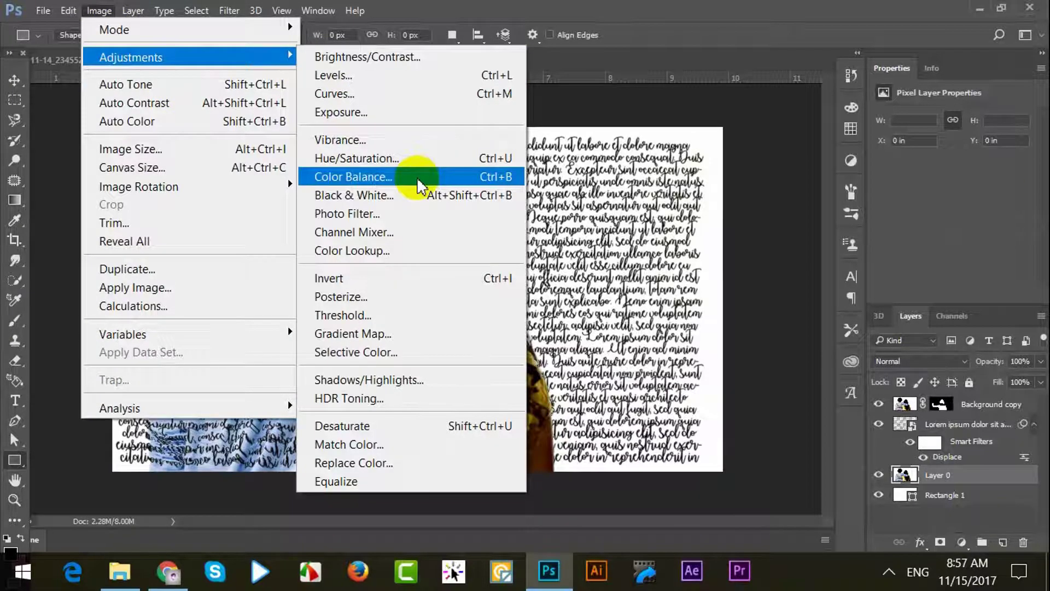
# Step: Convert Layer 0 to black and white with Reds 140, Yellows 113, Greens 66, then collapse the smart filters
pyautogui.click(424, 195)
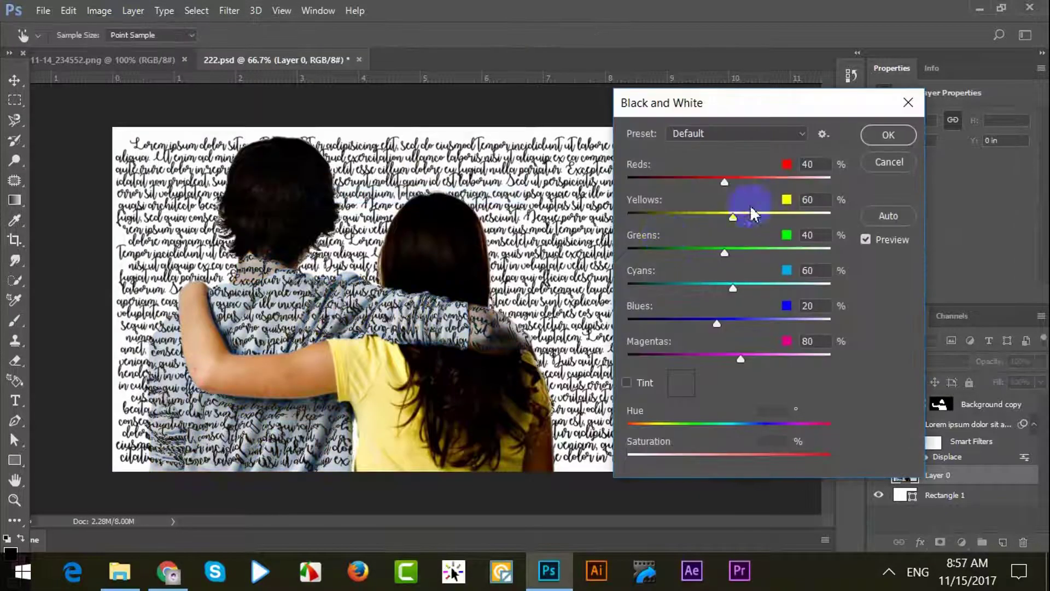
pyautogui.moveTo(734, 187); pyautogui.dragTo(756, 183)
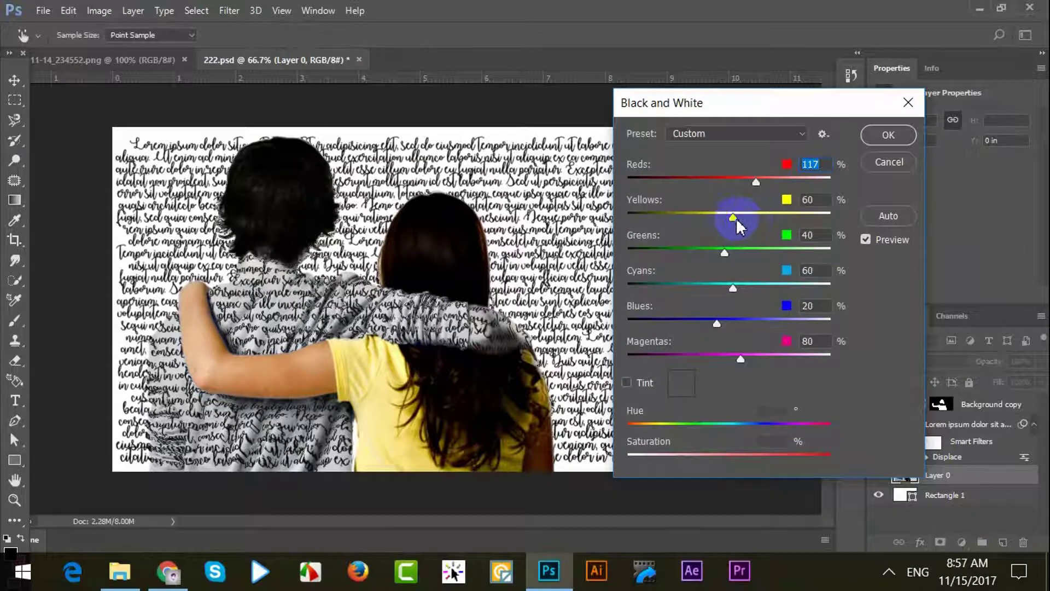
pyautogui.moveTo(724, 252); pyautogui.dragTo(756, 221)
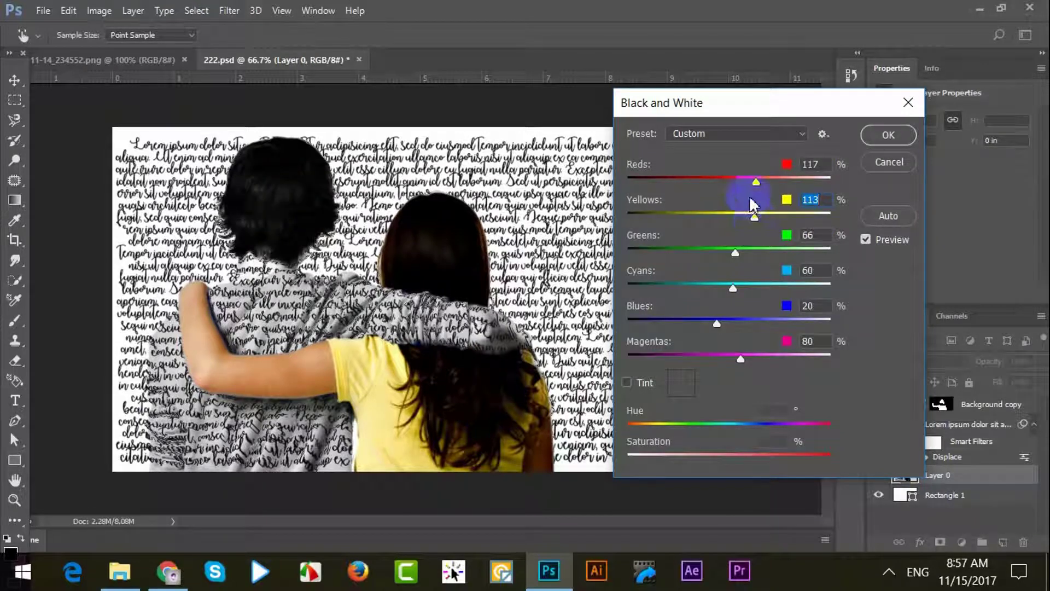
pyautogui.moveTo(755, 182); pyautogui.dragTo(766, 180)
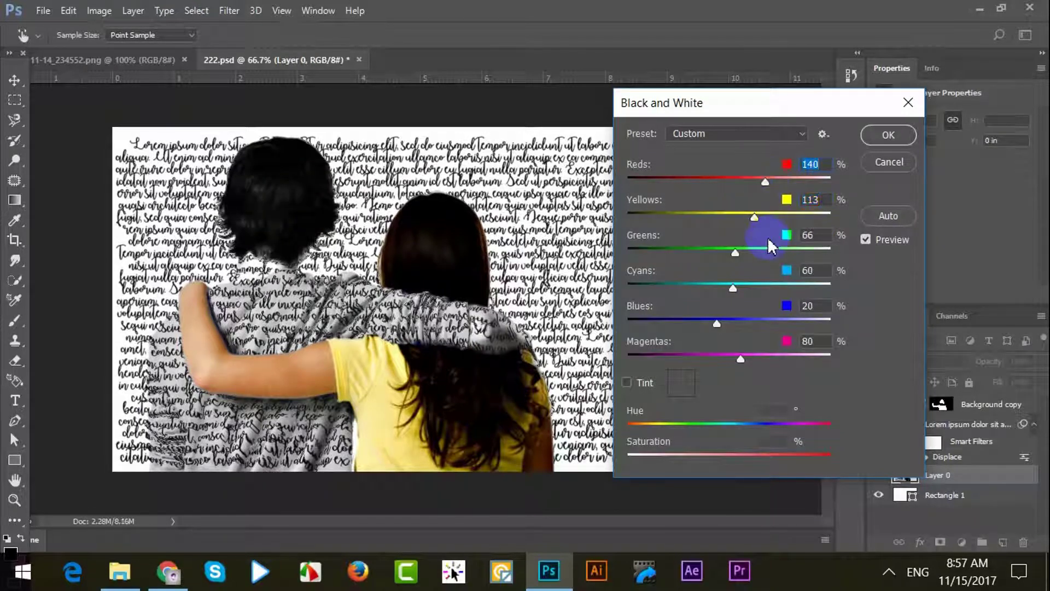
pyautogui.click(888, 135)
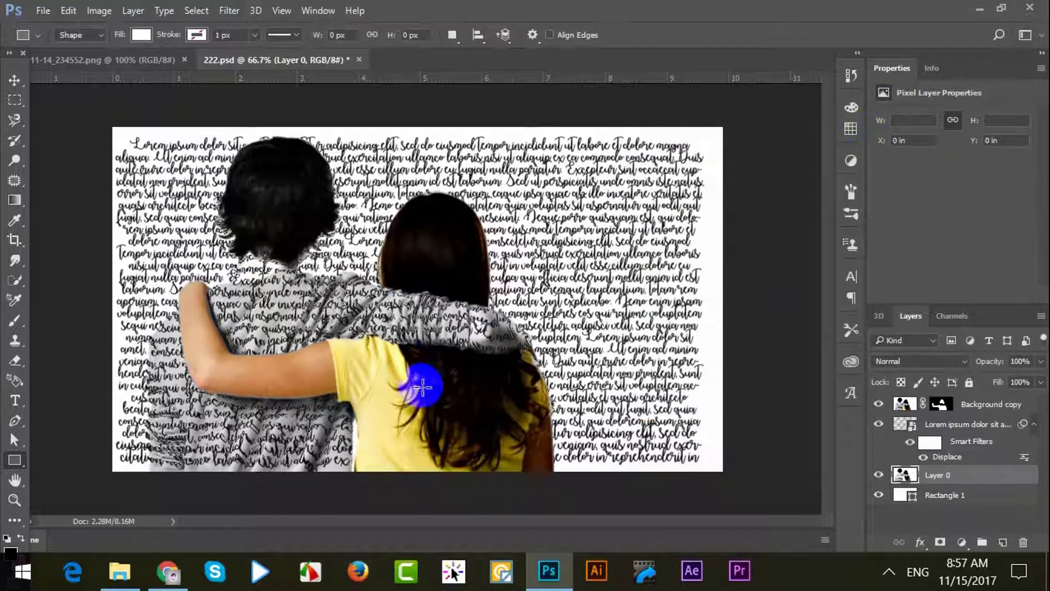
pyautogui.press('v')
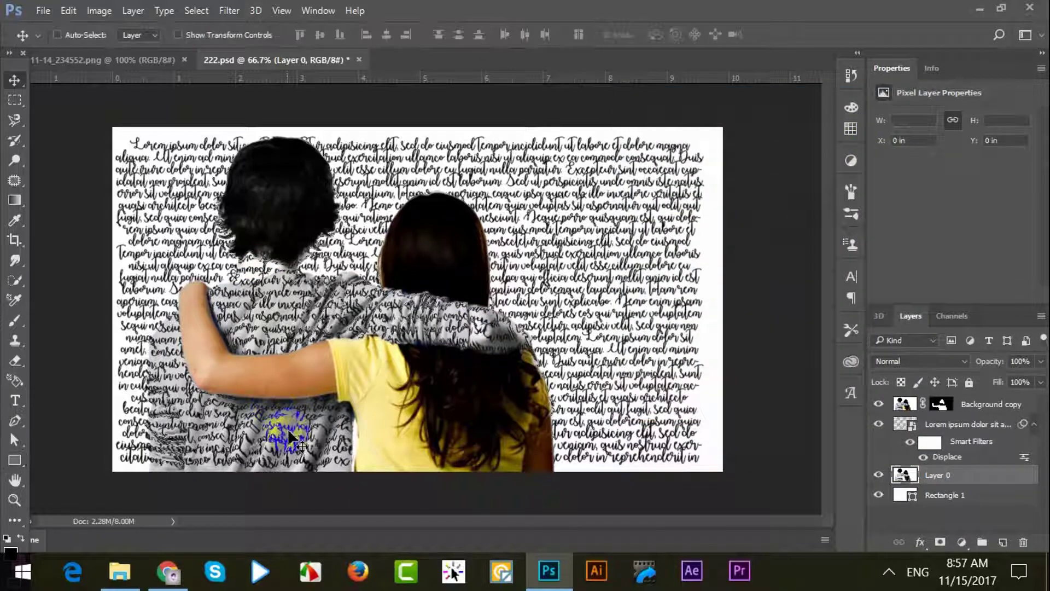
pyautogui.click(1038, 424)
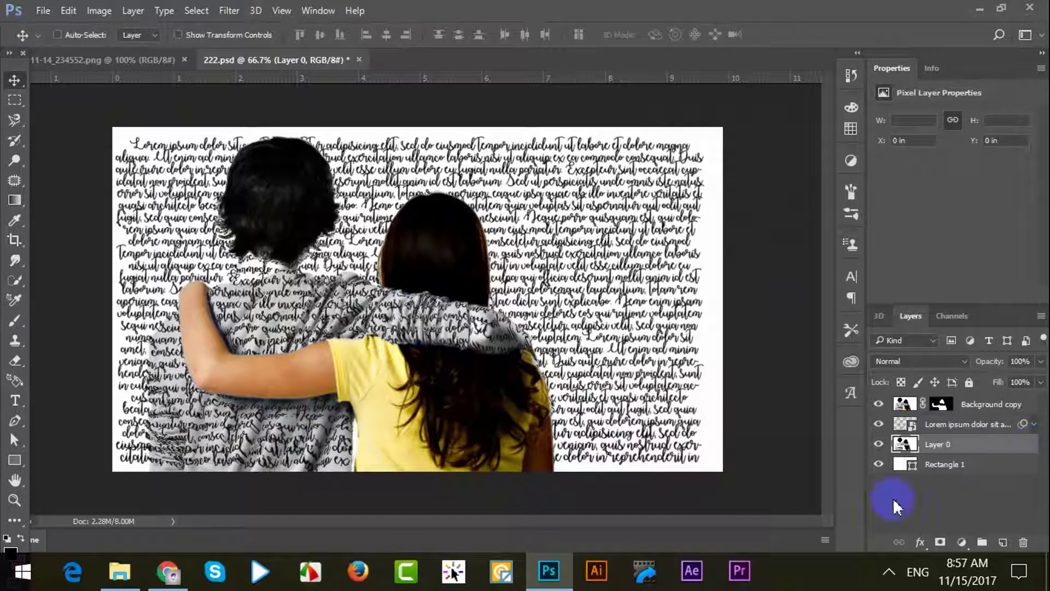
pyautogui.click(641, 300)
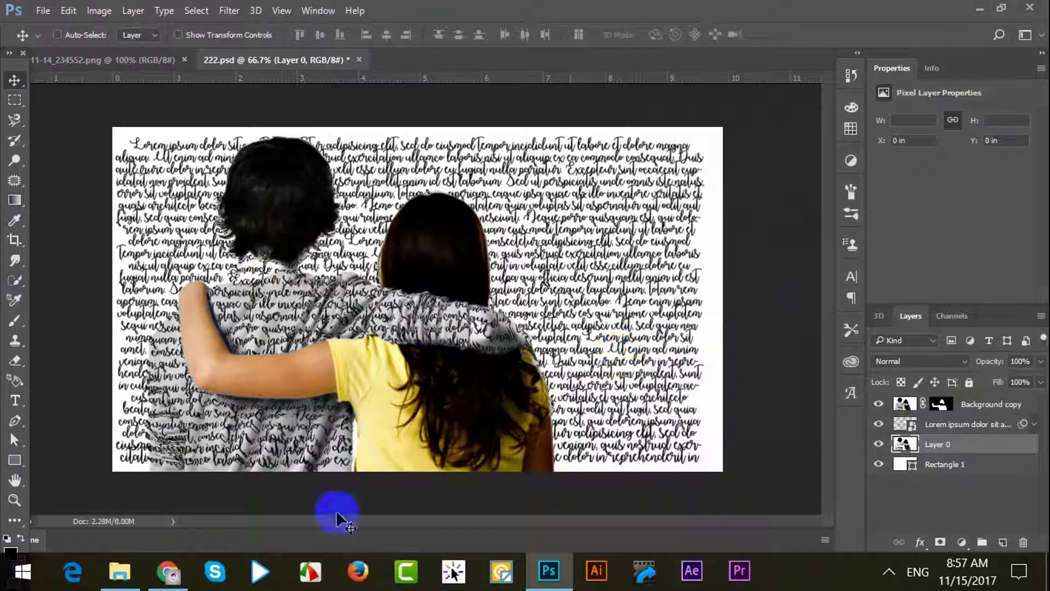
# Step: Search Google for 'dafont.com' and open the dafont.com site in the browser
pyautogui.click(174, 569)
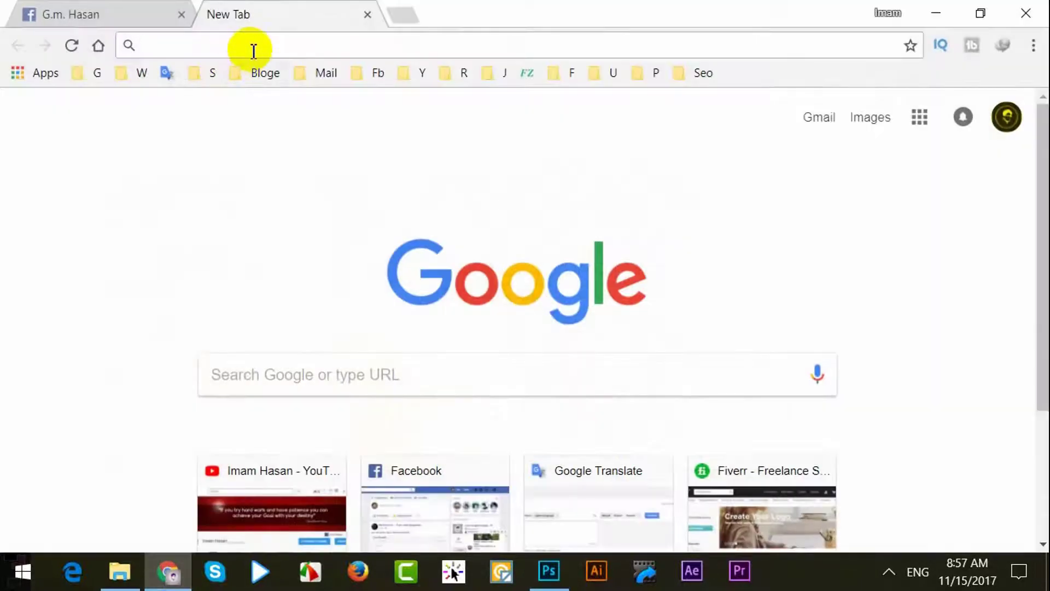
pyautogui.click(333, 380)
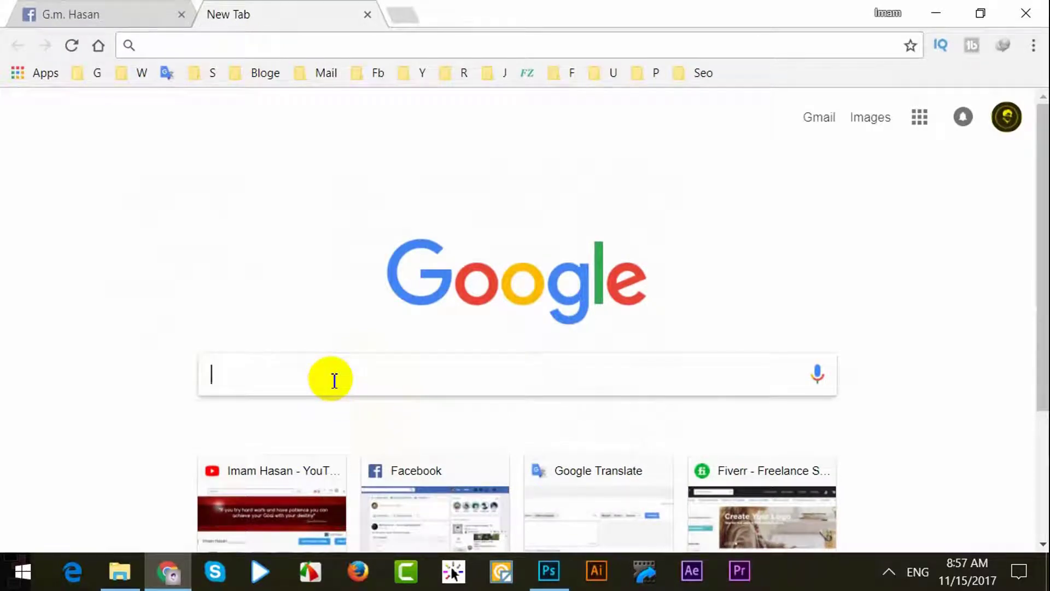
pyautogui.write('dafont.com')
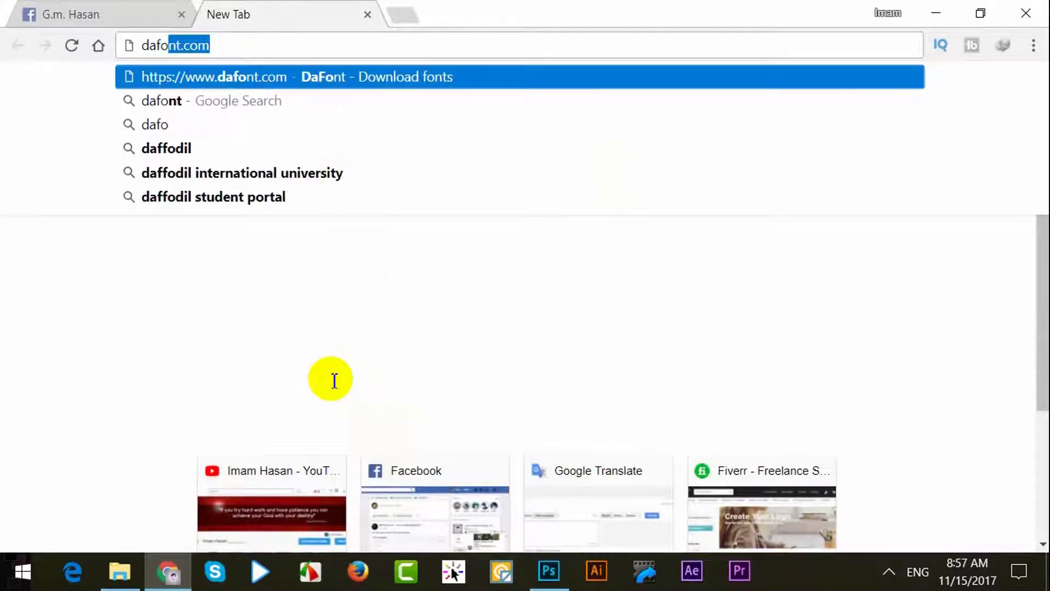
pyautogui.press('Return')
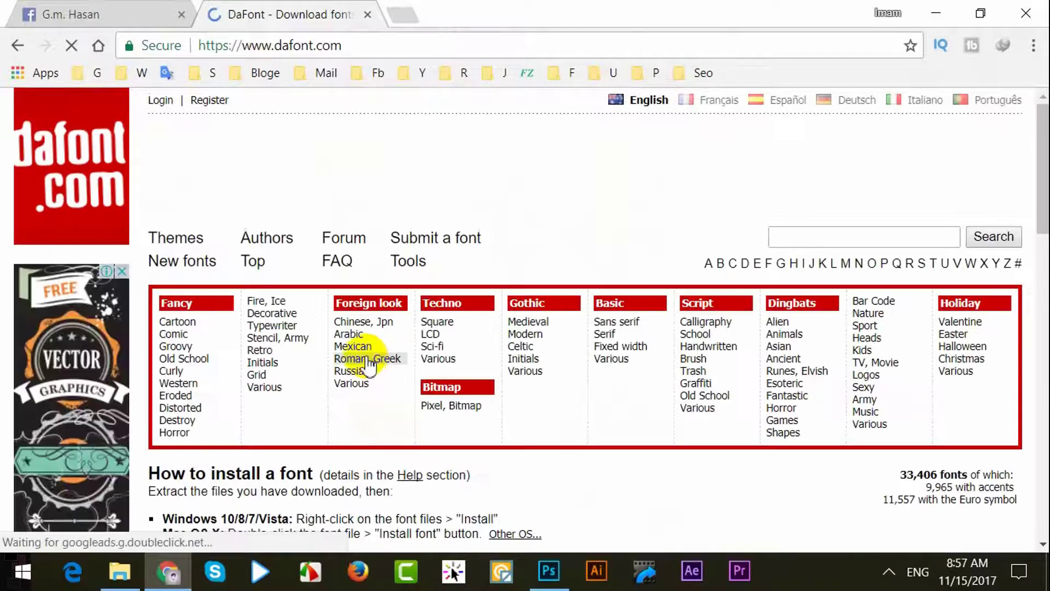
# Step: Browse the Handwritten script fonts category down to Golden Plains
pyautogui.click(709, 347)
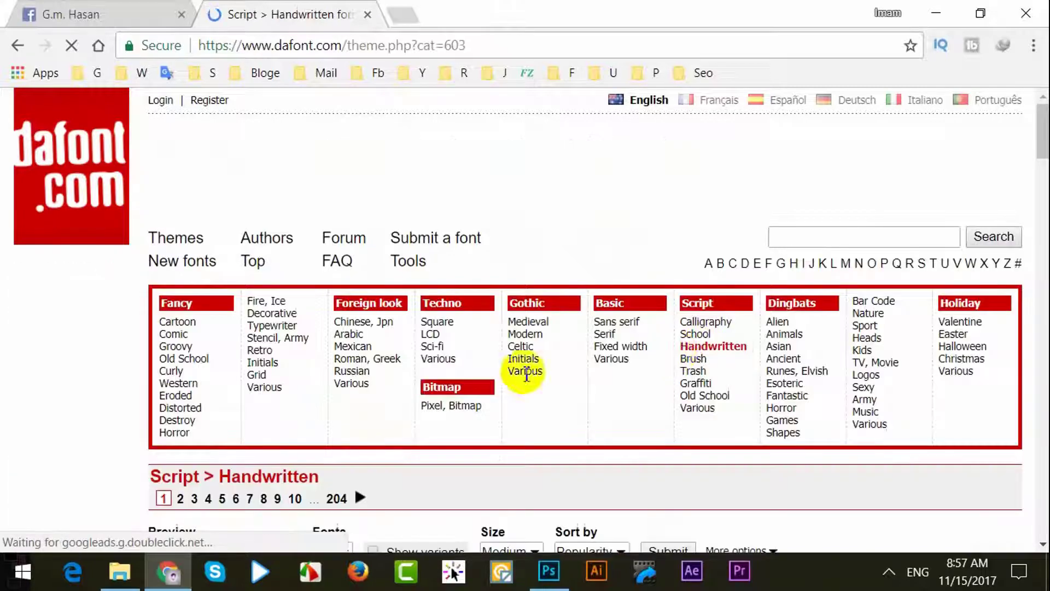
pyautogui.scroll(-5, 387, 393)
pyautogui.scroll(-2, 211, 403)
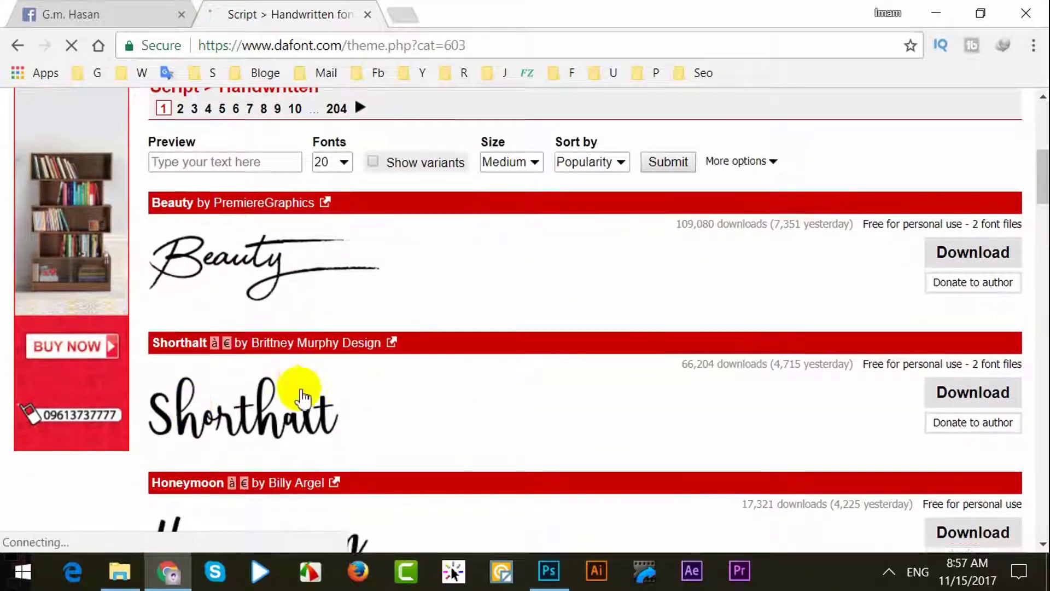
pyautogui.scroll(-2, 302, 397)
pyautogui.scroll(-3, 295, 399)
pyautogui.scroll(-5, 334, 290)
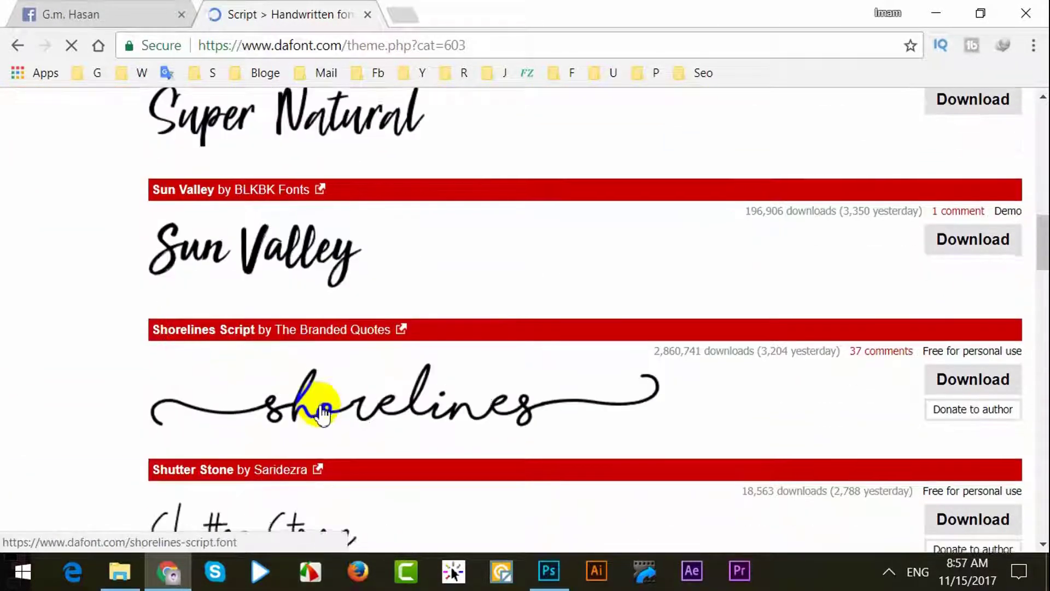
pyautogui.scroll(-3, 325, 416)
pyautogui.scroll(-3, 328, 418)
pyautogui.scroll(-3, 328, 418)
pyautogui.scroll(-3, 331, 421)
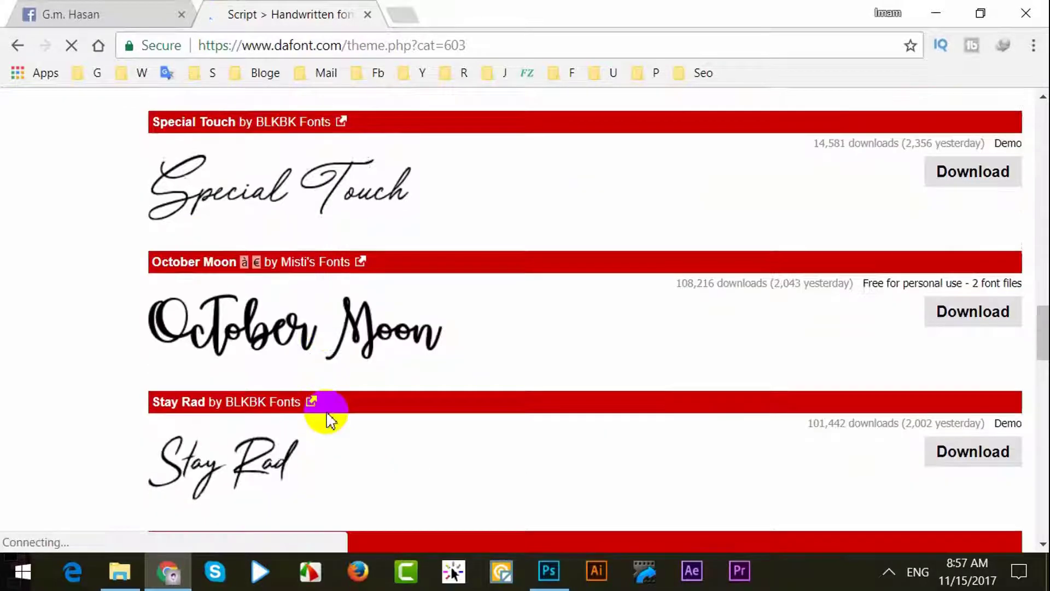
pyautogui.scroll(-3, 328, 419)
pyautogui.scroll(-3, 328, 417)
pyautogui.scroll(-3, 328, 417)
pyautogui.scroll(-3, 328, 419)
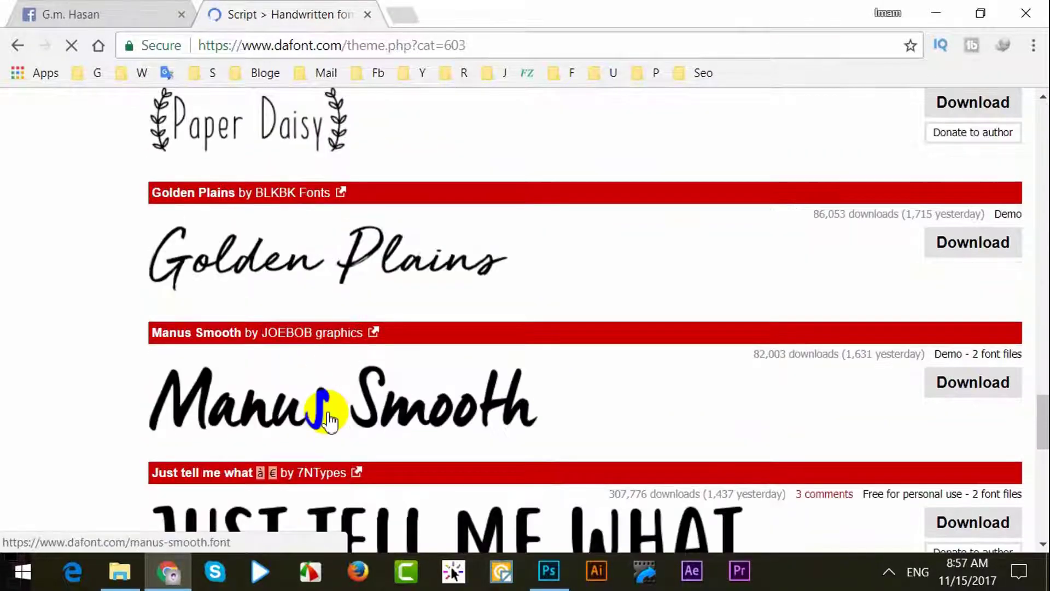
pyautogui.scroll(-2, 329, 422)
pyautogui.scroll(-4, 329, 419)
pyautogui.scroll(-3, 328, 419)
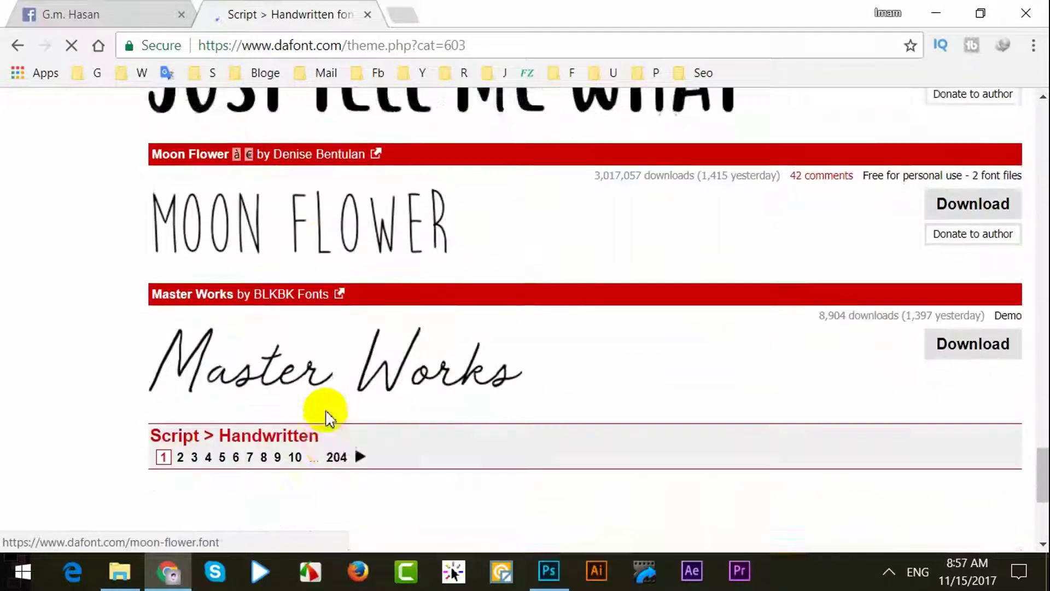
pyautogui.scroll(-5, 328, 418)
pyautogui.scroll(3, 327, 419)
pyautogui.scroll(5, 327, 418)
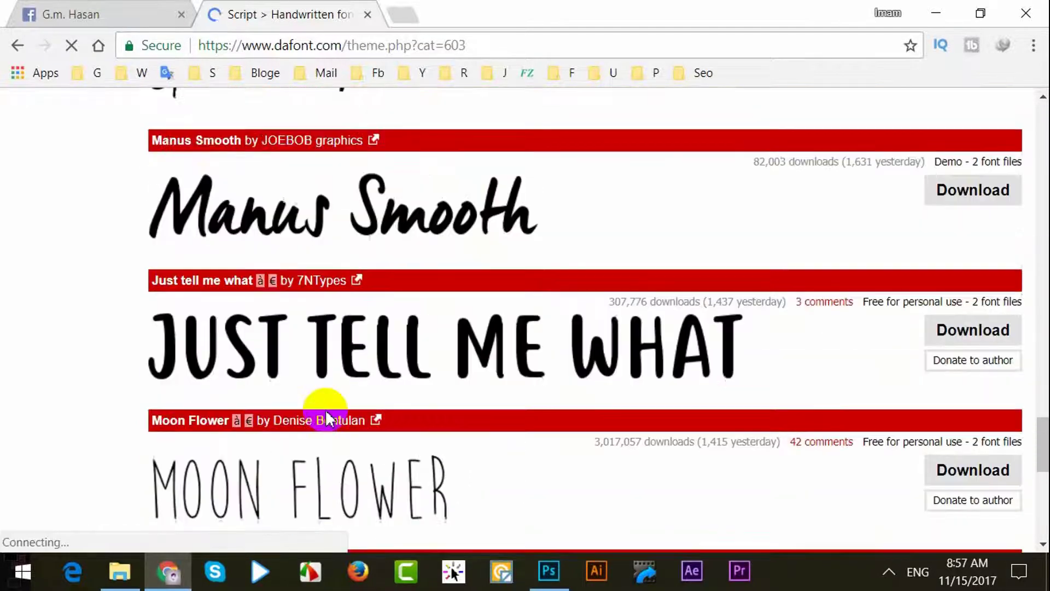
pyautogui.scroll(2, 327, 419)
pyautogui.scroll(1, 329, 418)
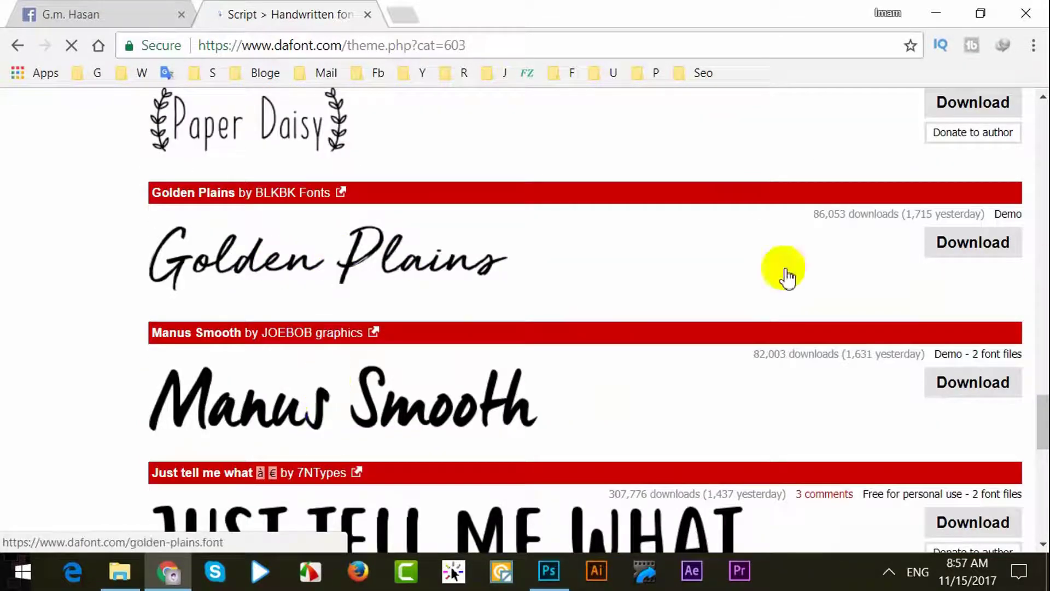
# Step: Download Golden Plains as golden_plains.zip through IDM and open its folder
pyautogui.click(940, 252)
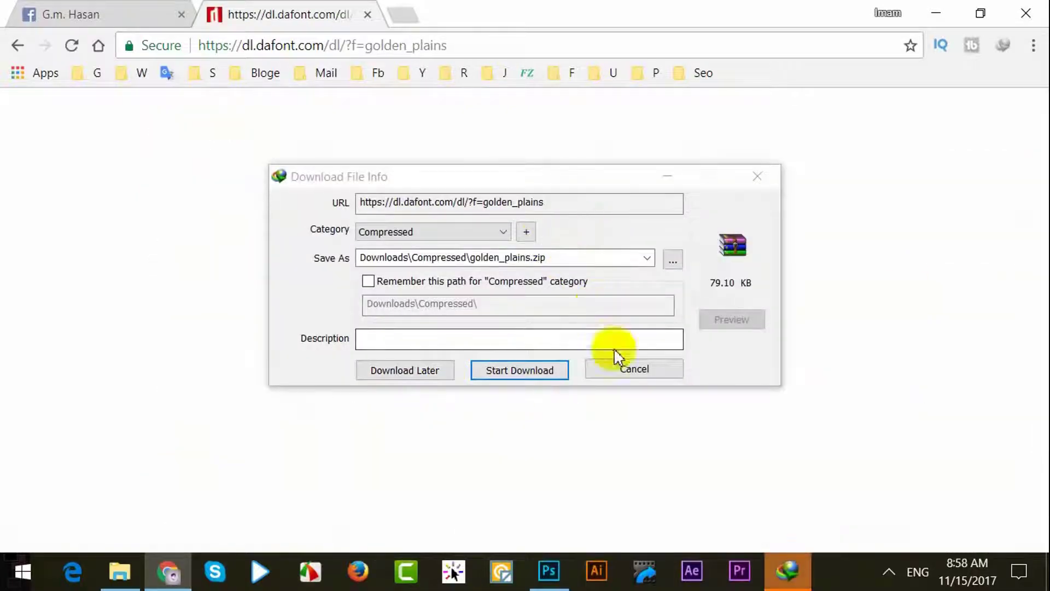
pyautogui.click(564, 370)
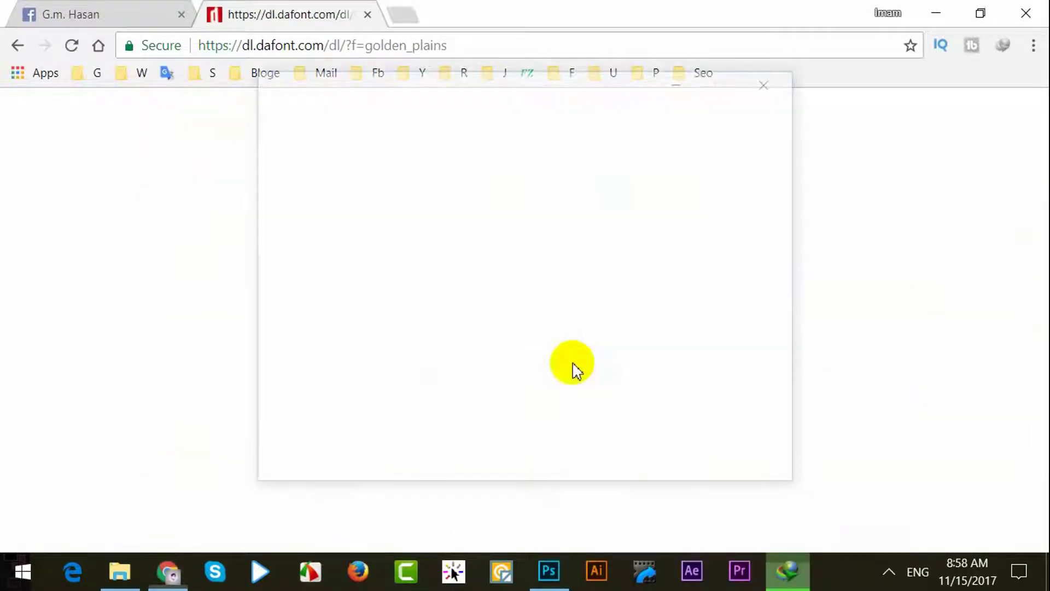
pyautogui.click(563, 346)
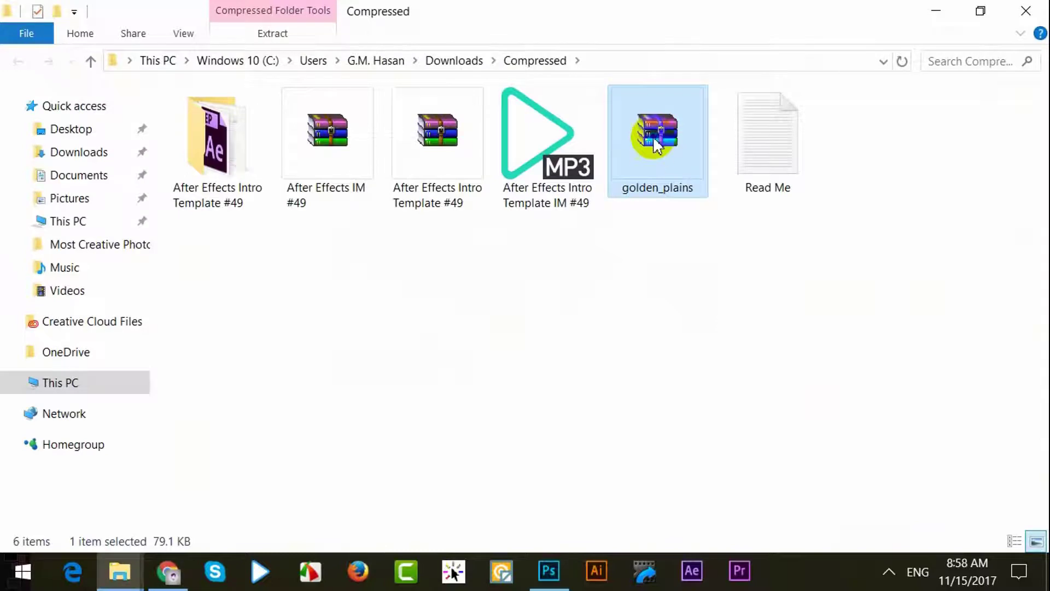
# Step: Extract golden_plains.zip, install the Golden Plains - Demo font, and close the preview and Explorer
pyautogui.rightClick(653, 137)
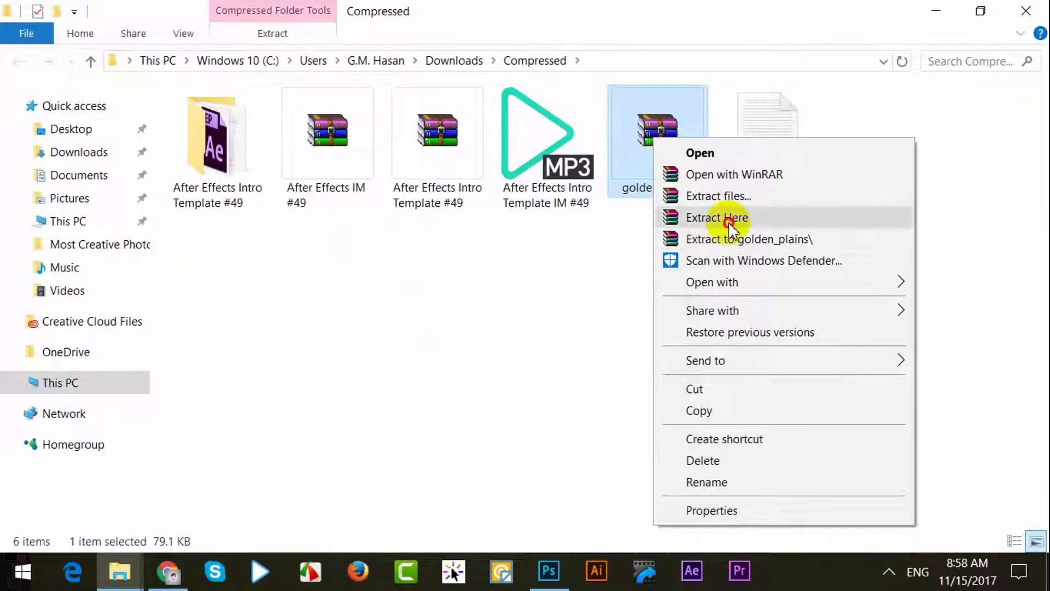
pyautogui.click(727, 218)
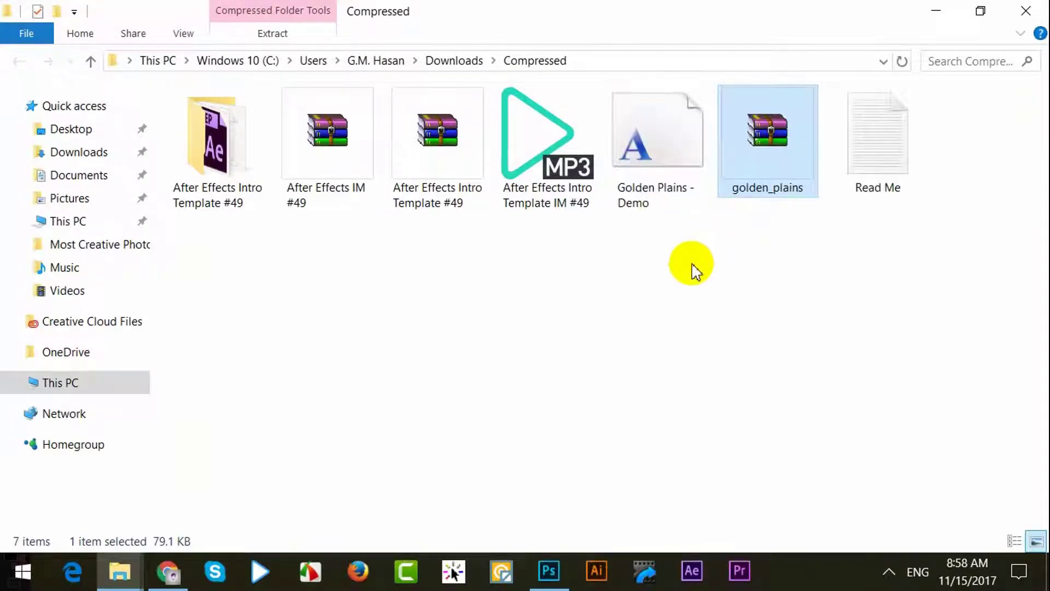
pyautogui.doubleClick(659, 157)
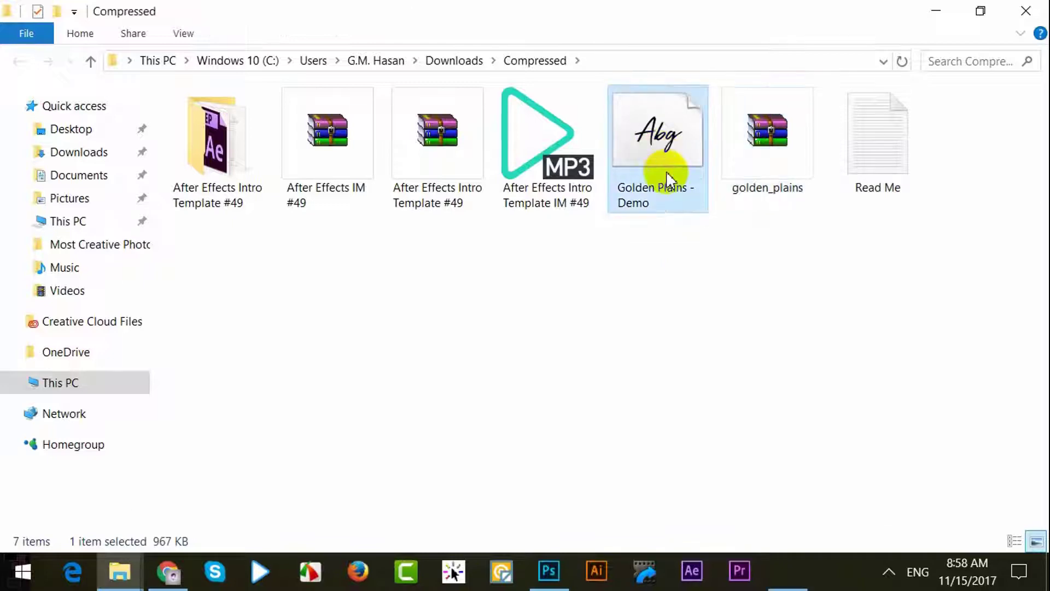
pyautogui.click(255, 174)
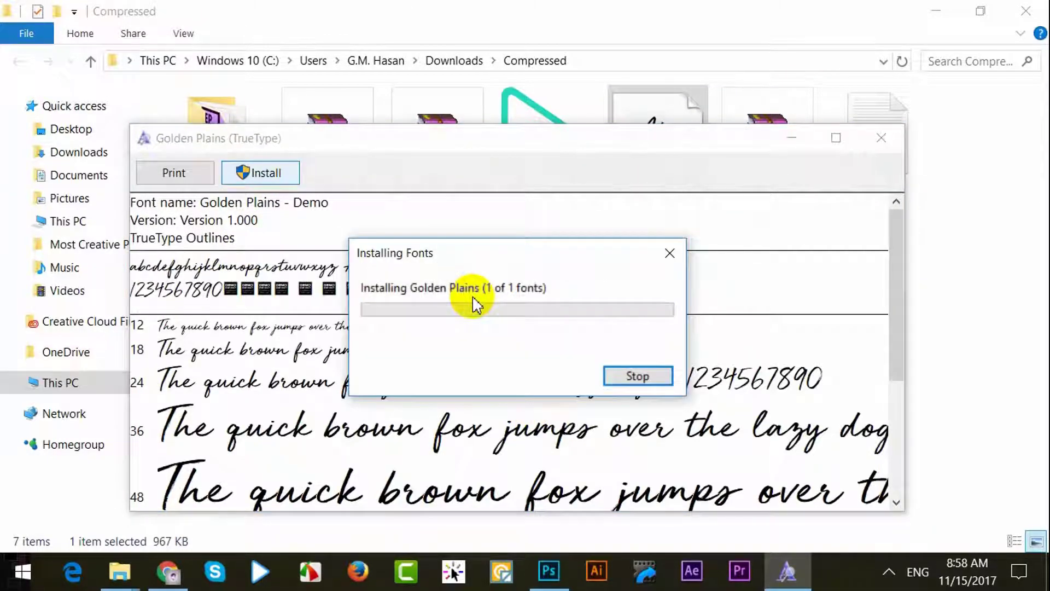
pyautogui.click(898, 141)
pyautogui.click(1027, 11)
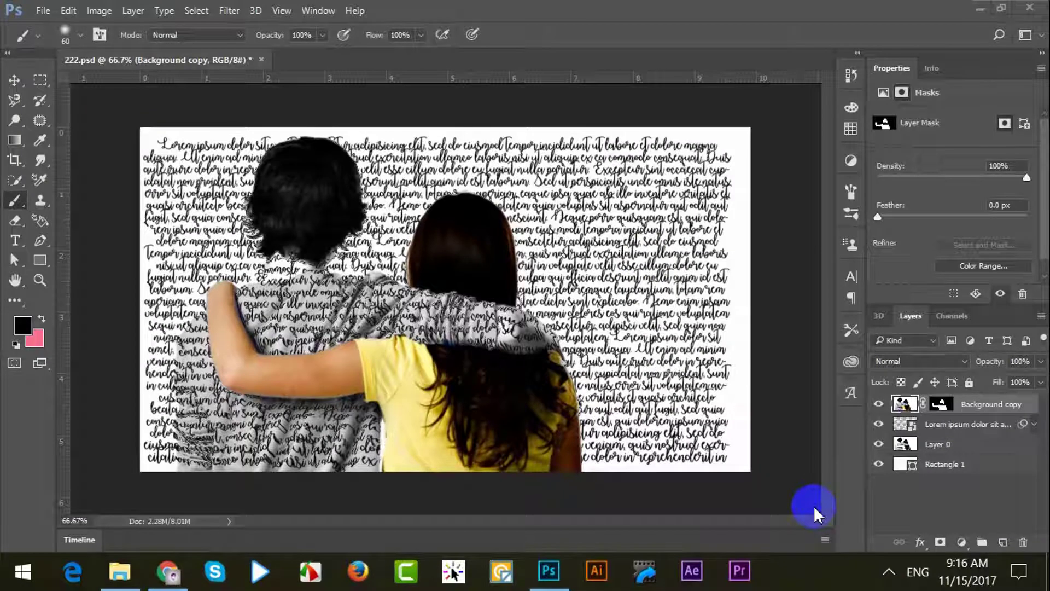
# Step: Paint the mask from shirt to hair, then load the Background copy outline as a selection
pyautogui.moveTo(378, 472)
pyautogui.mouseDown()
pyautogui.moveTo(305, 426)
pyautogui.moveTo(288, 214)
pyautogui.moveTo(295, 236)
pyautogui.moveTo(304, 188)
pyautogui.moveTo(293, 293)
pyautogui.moveTo(305, 234)
pyautogui.moveTo(469, 241)
pyautogui.moveTo(486, 418)
pyautogui.moveTo(481, 282)
pyautogui.moveTo(480, 417)
pyautogui.moveTo(316, 204)
pyautogui.moveTo(303, 356)
pyautogui.mouseUp()
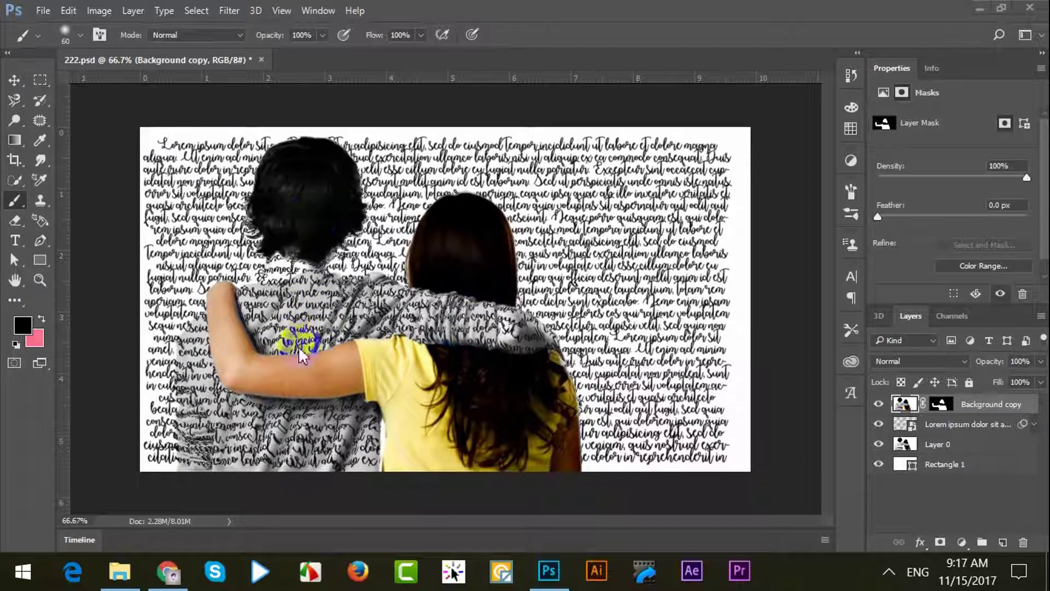
pyautogui.click(900, 406)
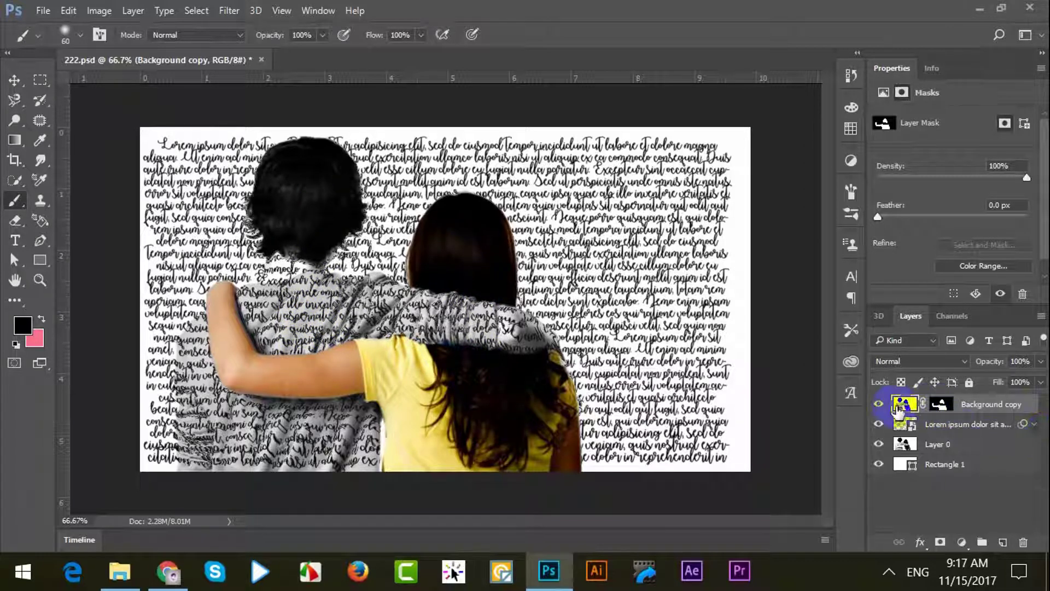
pyautogui.click(879, 405)
pyautogui.click(933, 406)
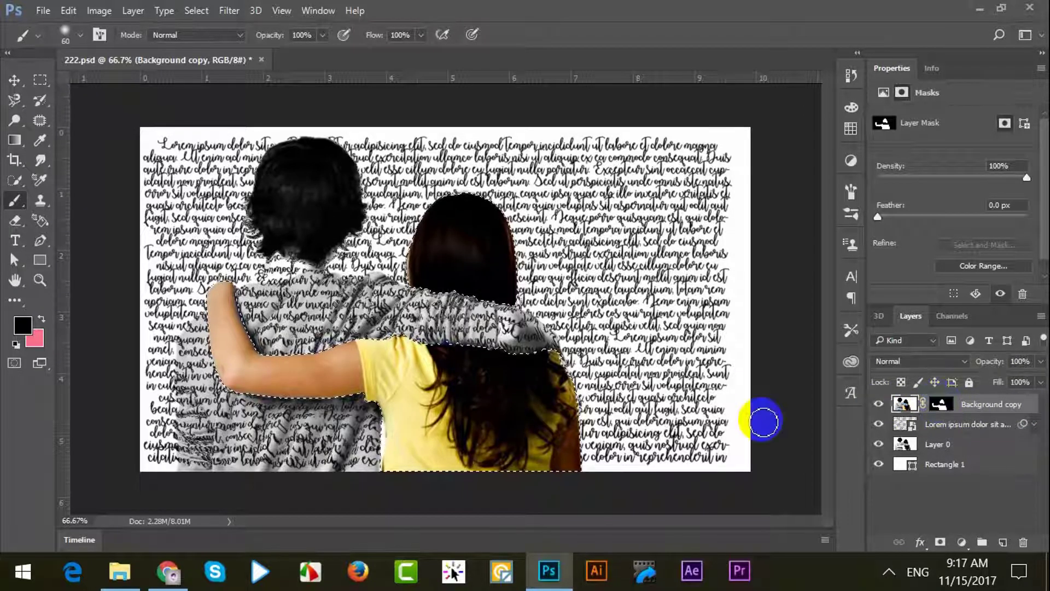
# Step: Undo a stray shirt stroke and target the Background copy layer mask for painting
pyautogui.keyDown('ctrl'); pyautogui.rightClick(423, 428); pyautogui.keyUp('ctrl')
pyautogui.keyDown('shift'); pyautogui.click(423, 428); pyautogui.keyUp('shift')
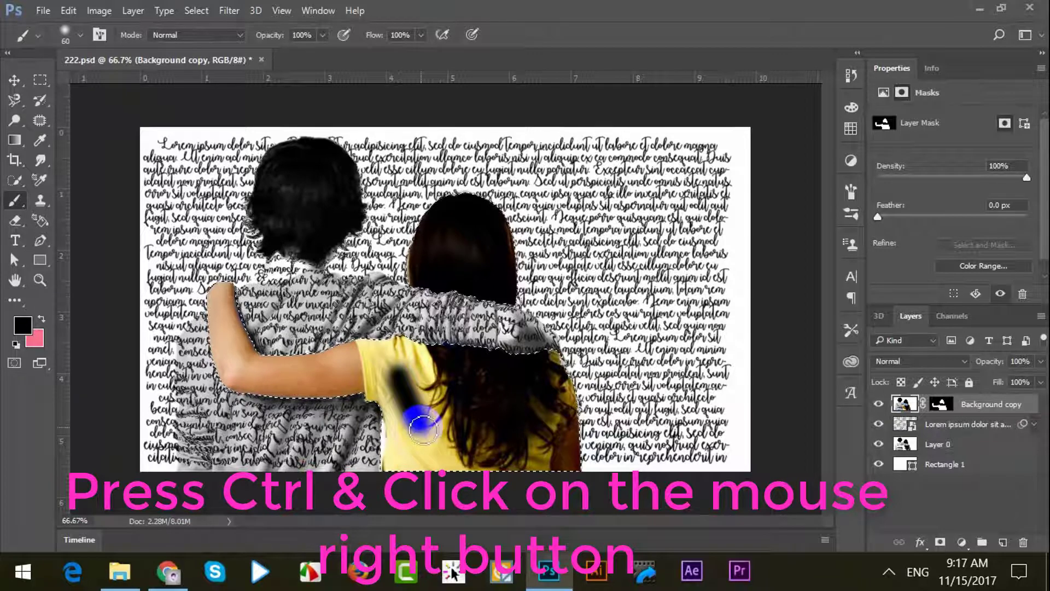
pyautogui.hotkey('ctrl', 'z')
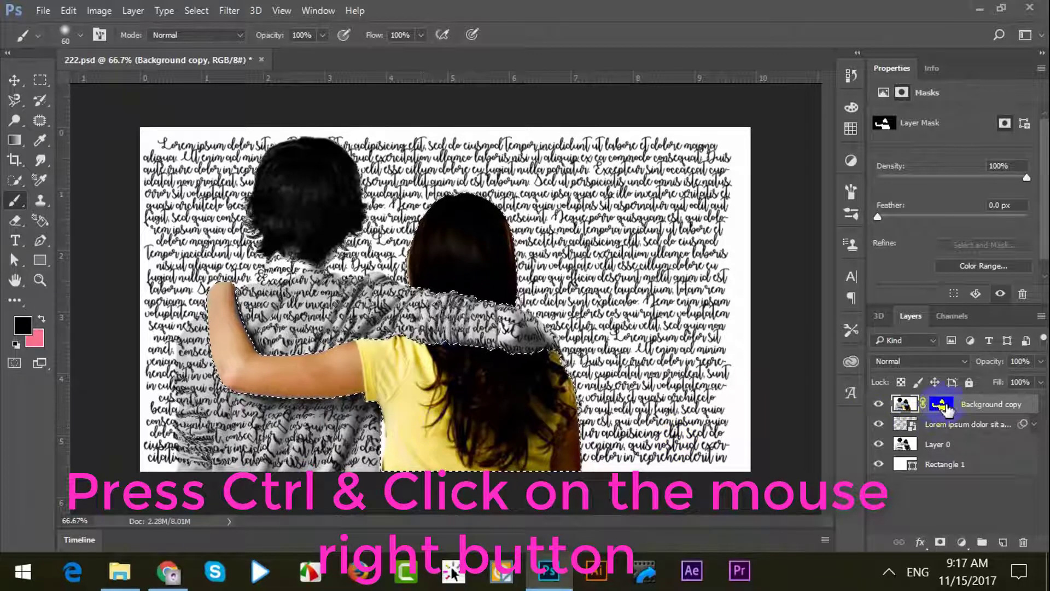
pyautogui.click(942, 406)
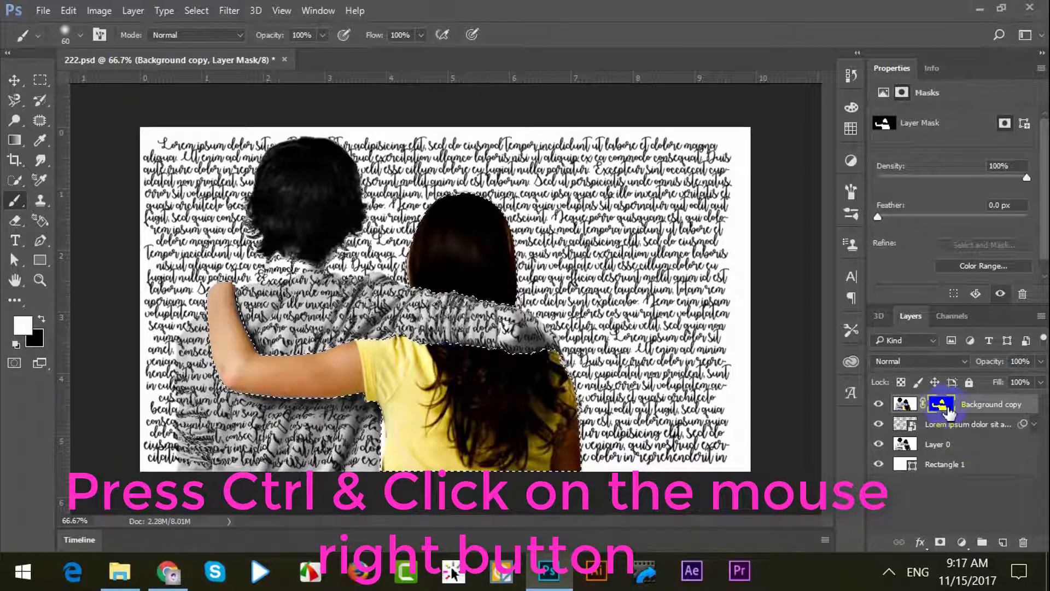
pyautogui.click(117, 369)
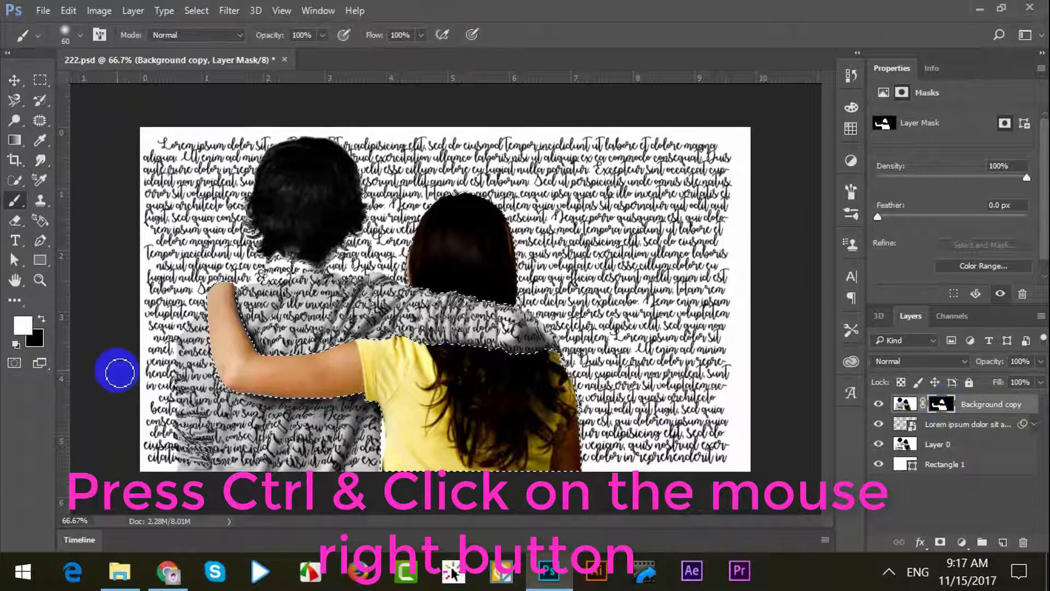
pyautogui.click(41, 319)
pyautogui.click(26, 330)
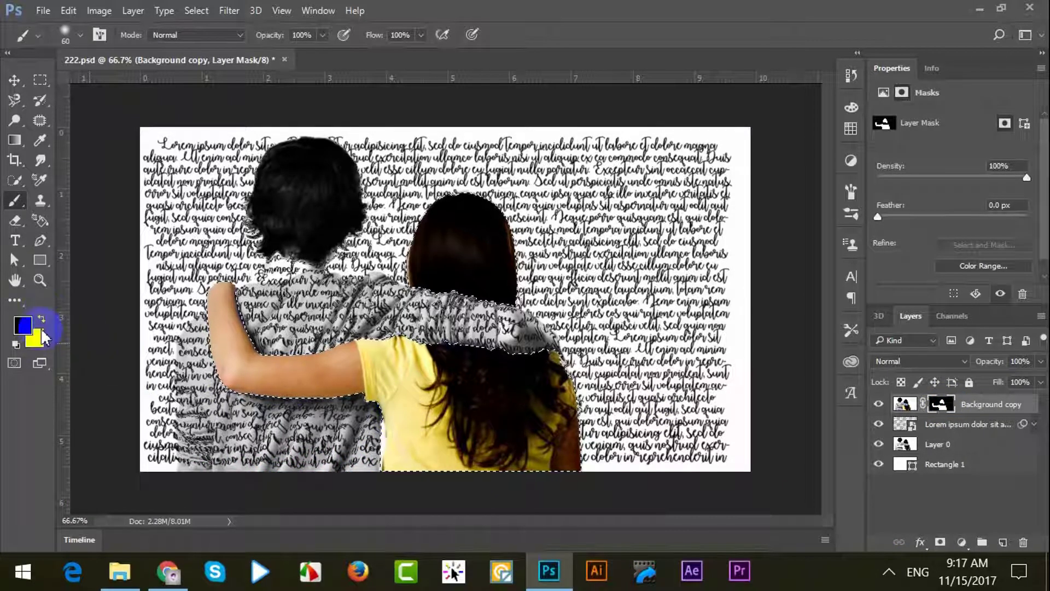
# Step: Paint black script over the girl's shirt, forearm, sweater and hair, then invert the selection
pyautogui.click(417, 407)
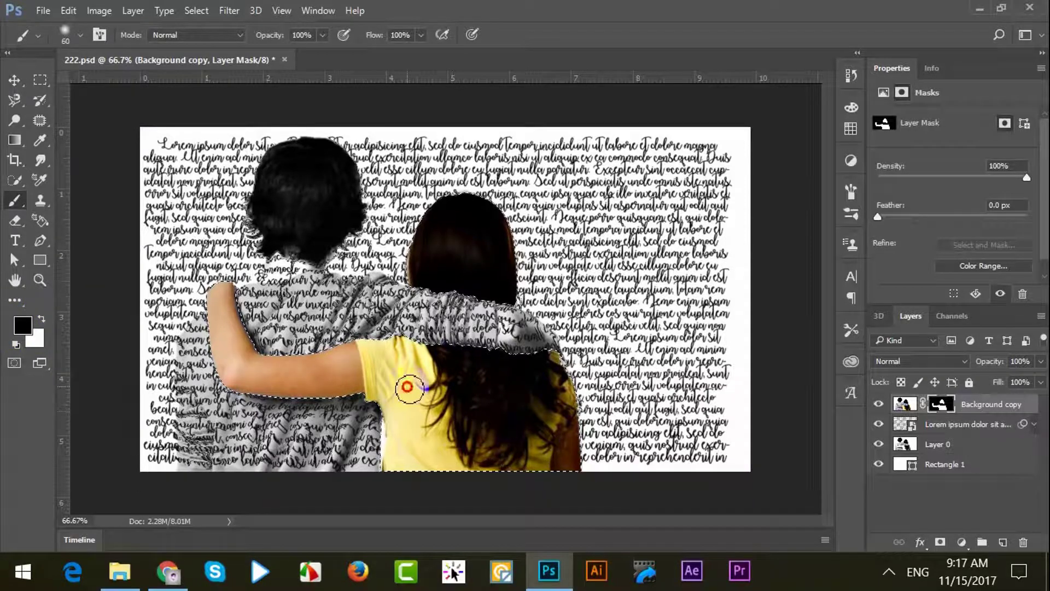
pyautogui.moveTo(407, 387)
pyautogui.mouseDown()
pyautogui.moveTo(442, 467)
pyautogui.moveTo(445, 375)
pyautogui.mouseUp()
pyautogui.moveTo(396, 375); pyautogui.dragTo(257, 378)
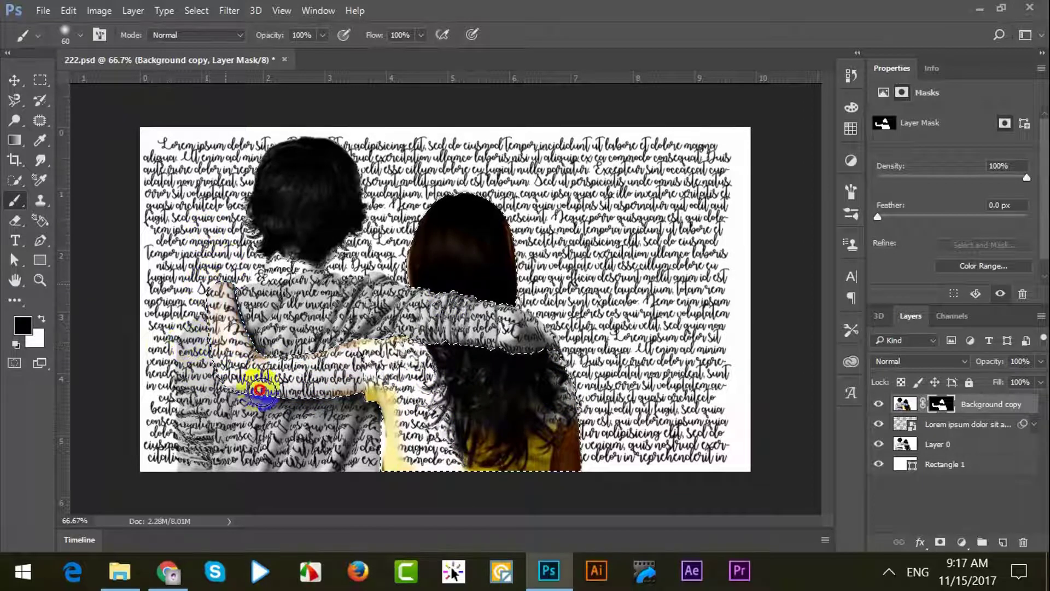
pyautogui.moveTo(493, 362)
pyautogui.mouseDown()
pyautogui.moveTo(387, 375)
pyautogui.moveTo(382, 488)
pyautogui.moveTo(487, 476)
pyautogui.moveTo(517, 389)
pyautogui.moveTo(542, 490)
pyautogui.mouseUp()
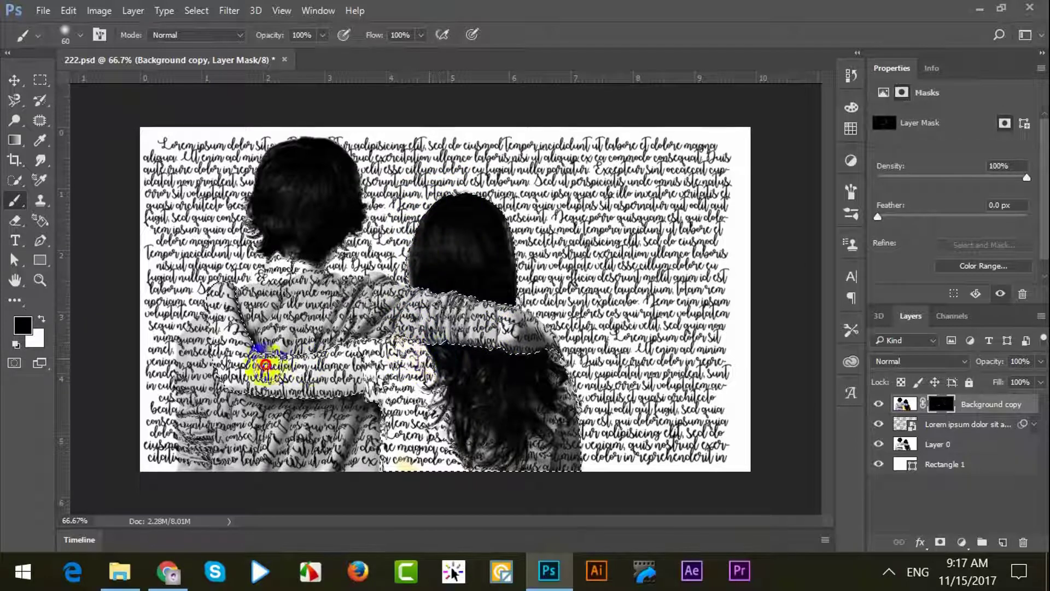
pyautogui.moveTo(300, 176); pyautogui.dragTo(427, 295)
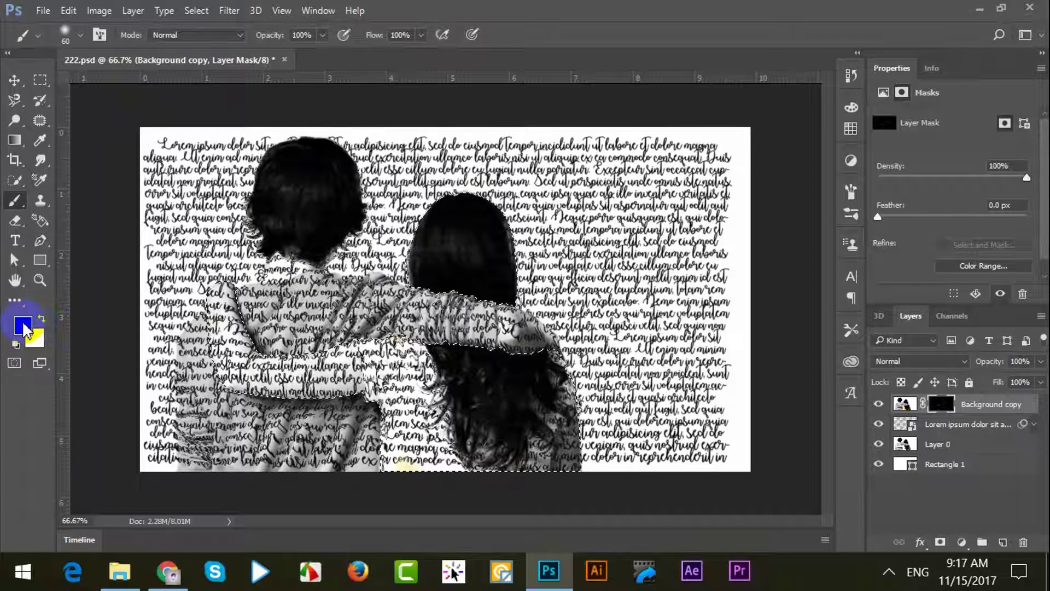
pyautogui.click(41, 320)
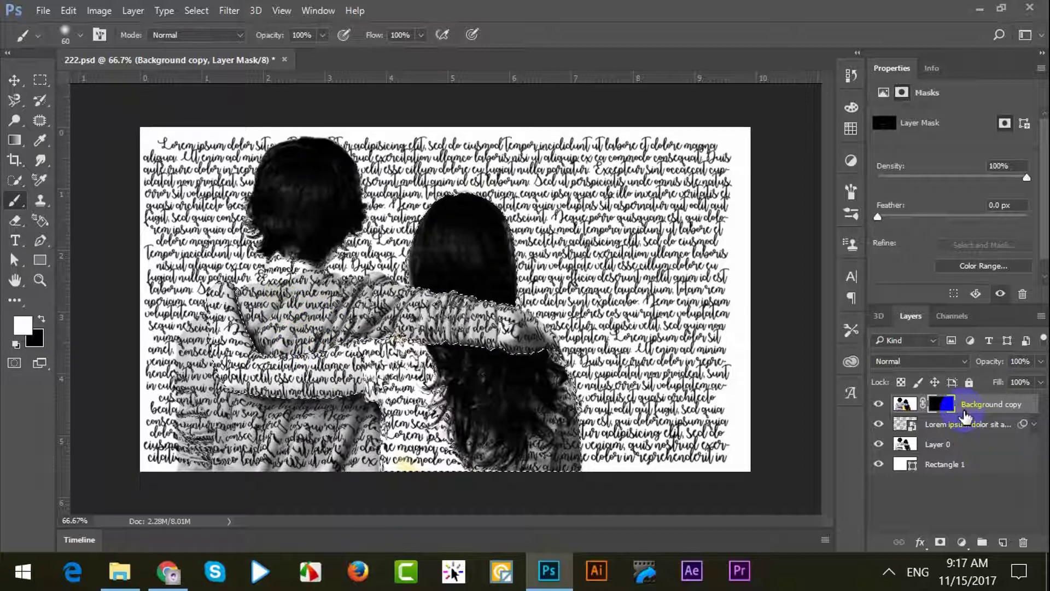
pyautogui.hotkey('ctrl', 'shift', 'i')
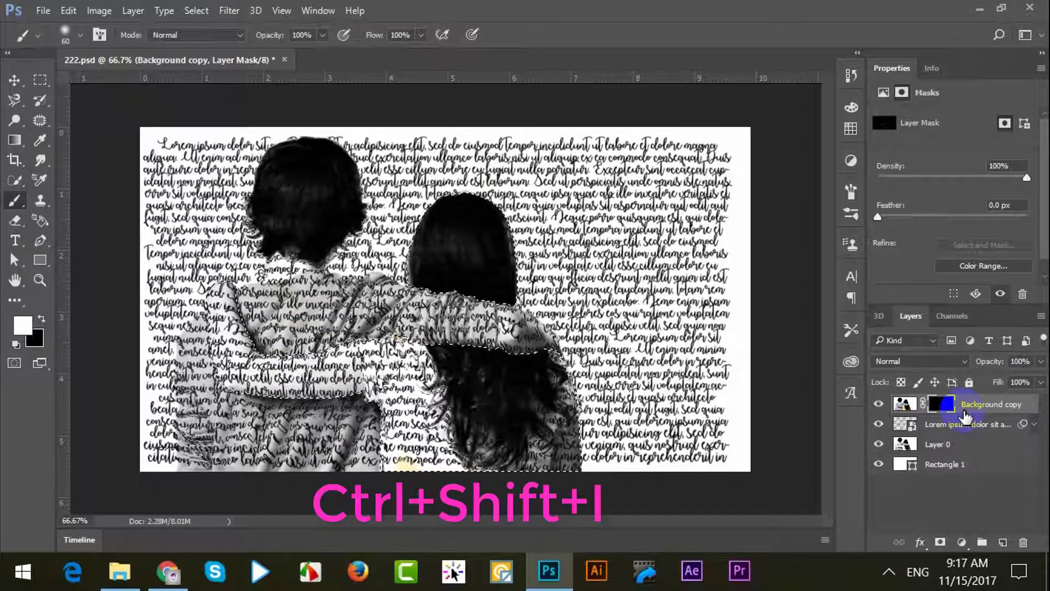
# Step: Try restoring the girl's hair, undo the stray sleeve stroke, and zoom to 100%
pyautogui.click(488, 401)
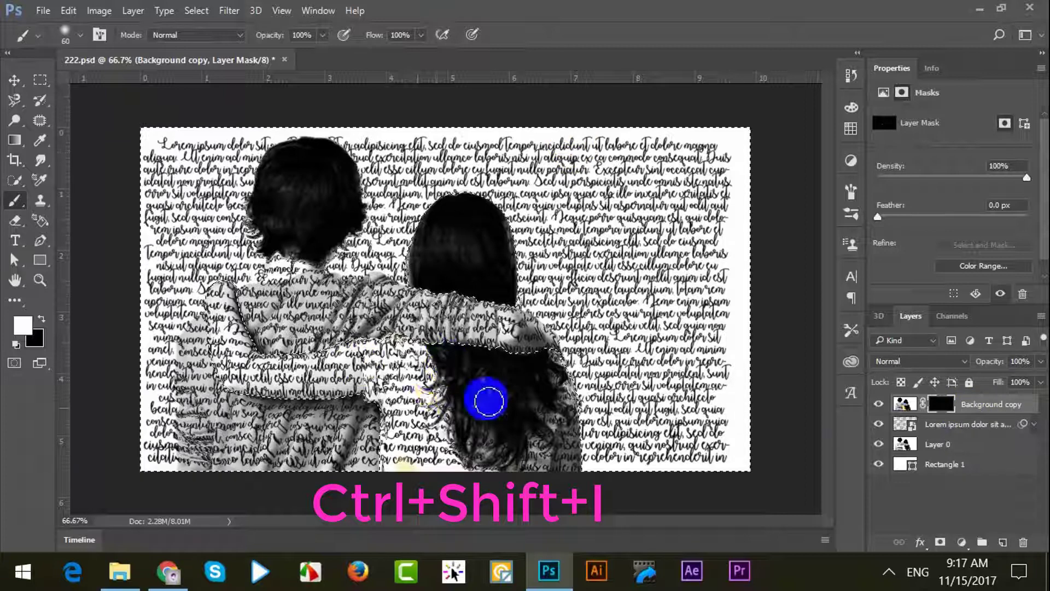
pyautogui.moveTo(489, 401)
pyautogui.mouseDown()
pyautogui.moveTo(410, 403)
pyautogui.moveTo(531, 401)
pyautogui.moveTo(300, 325)
pyautogui.moveTo(403, 310)
pyautogui.moveTo(564, 329)
pyautogui.moveTo(511, 343)
pyautogui.mouseUp()
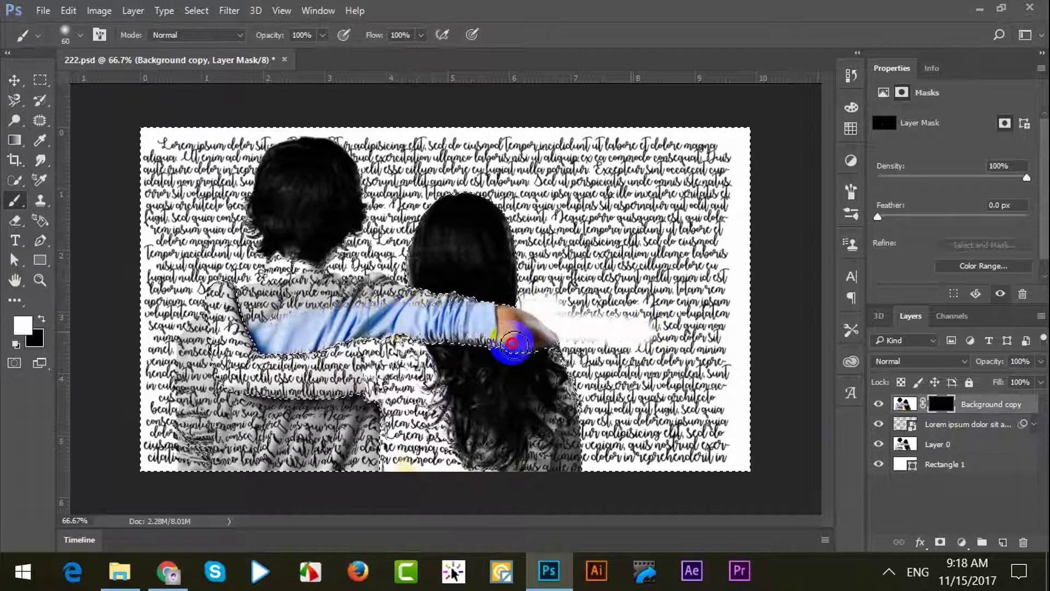
pyautogui.hotkey('ctrl', 'z')
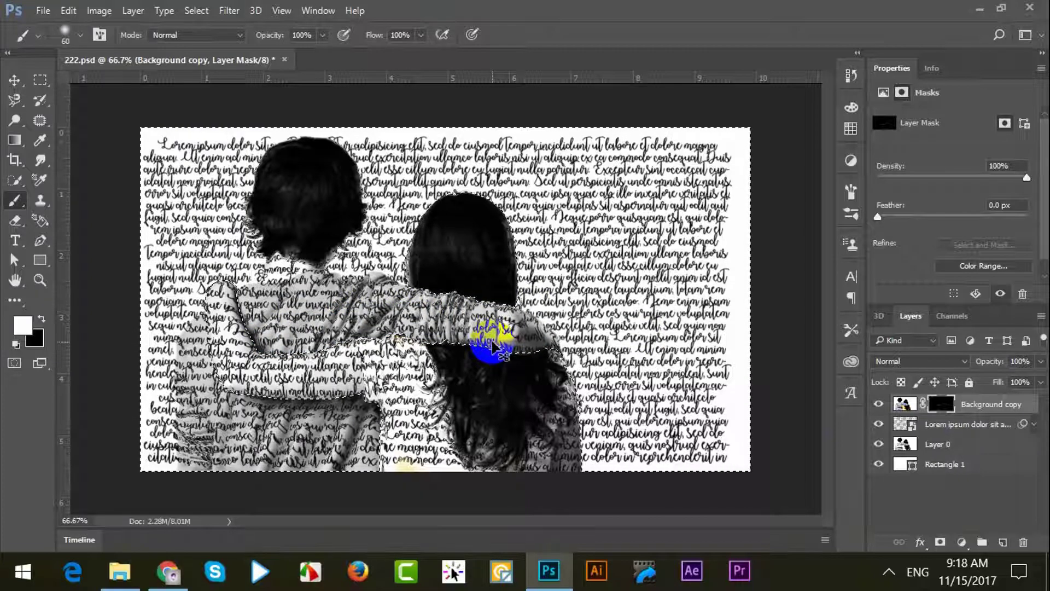
pyautogui.hotkey('ctrl', '+')
# Step: Restore the boy's light-blue shirt on his back and reset default black/white colours
pyautogui.moveTo(511, 200); pyautogui.dragTo(892, 317)
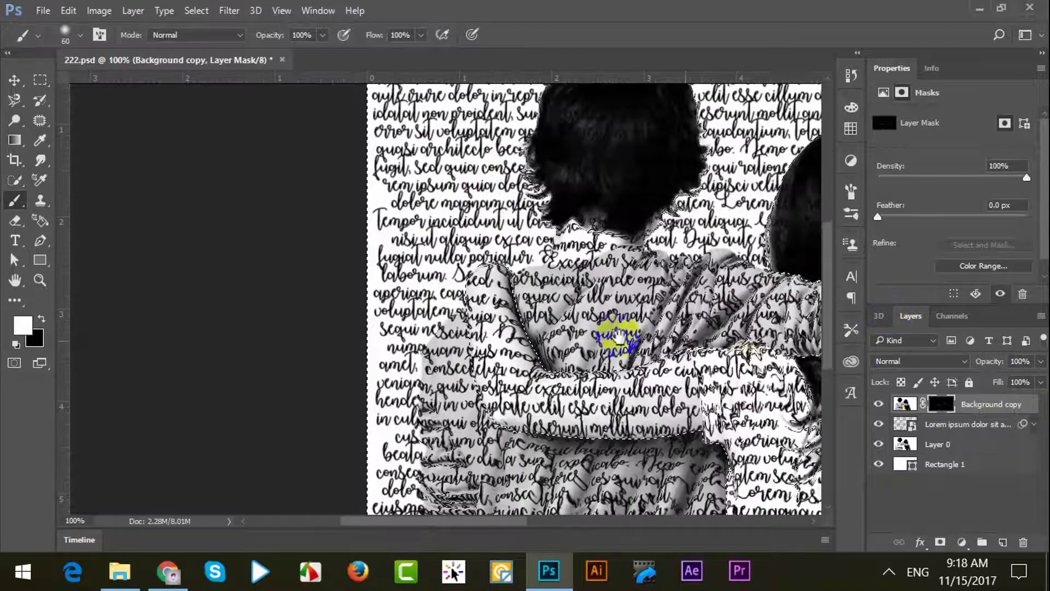
pyautogui.moveTo(618, 335)
pyautogui.mouseDown()
pyautogui.moveTo(540, 399)
pyautogui.moveTo(528, 141)
pyautogui.mouseUp()
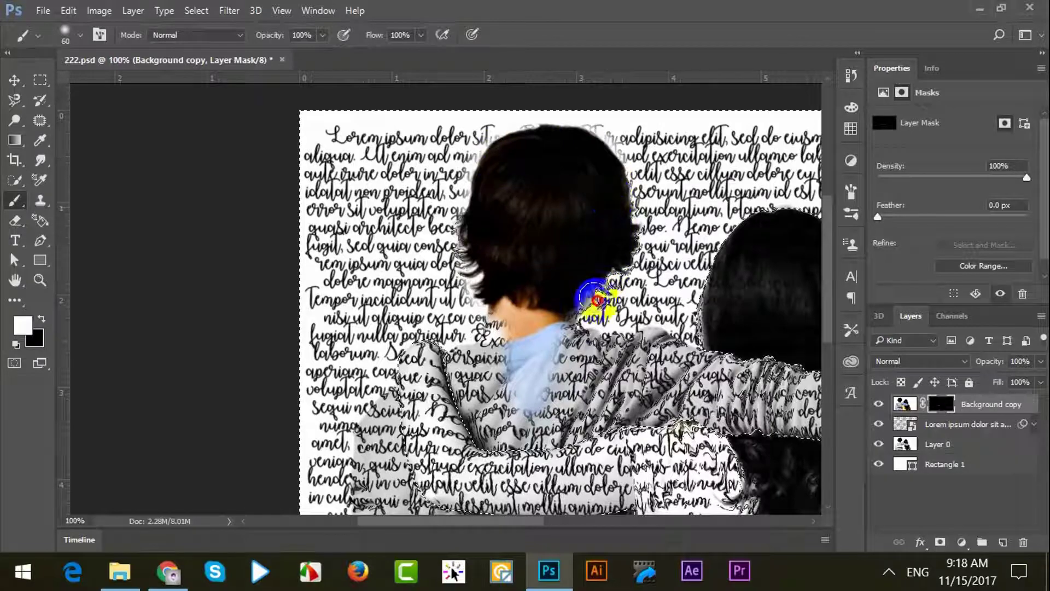
pyautogui.moveTo(528, 141); pyautogui.dragTo(588, 329)
pyautogui.moveTo(586, 184); pyautogui.dragTo(563, 340)
pyautogui.moveTo(500, 417)
pyautogui.mouseDown()
pyautogui.moveTo(543, 265)
pyautogui.moveTo(469, 247)
pyautogui.moveTo(534, 211)
pyautogui.moveTo(499, 325)
pyautogui.moveTo(520, 356)
pyautogui.moveTo(614, 235)
pyautogui.moveTo(499, 288)
pyautogui.moveTo(541, 239)
pyautogui.moveTo(476, 297)
pyautogui.moveTo(465, 228)
pyautogui.moveTo(436, 298)
pyautogui.moveTo(418, 448)
pyautogui.moveTo(446, 288)
pyautogui.moveTo(468, 347)
pyautogui.moveTo(511, 265)
pyautogui.moveTo(548, 272)
pyautogui.moveTo(548, 471)
pyautogui.moveTo(563, 415)
pyautogui.moveTo(691, 157)
pyautogui.moveTo(680, 215)
pyautogui.moveTo(605, 300)
pyautogui.moveTo(553, 483)
pyautogui.moveTo(664, 440)
pyautogui.moveTo(726, 329)
pyautogui.moveTo(700, 340)
pyautogui.moveTo(663, 422)
pyautogui.moveTo(668, 334)
pyautogui.moveTo(750, 352)
pyautogui.moveTo(564, 321)
pyautogui.moveTo(598, 352)
pyautogui.moveTo(459, 348)
pyautogui.moveTo(645, 351)
pyautogui.moveTo(637, 305)
pyautogui.moveTo(699, 351)
pyautogui.moveTo(530, 299)
pyautogui.moveTo(563, 293)
pyautogui.moveTo(586, 305)
pyautogui.moveTo(590, 405)
pyautogui.moveTo(703, 399)
pyautogui.moveTo(528, 321)
pyautogui.moveTo(591, 162)
pyautogui.moveTo(579, 211)
pyautogui.moveTo(586, 368)
pyautogui.mouseUp()
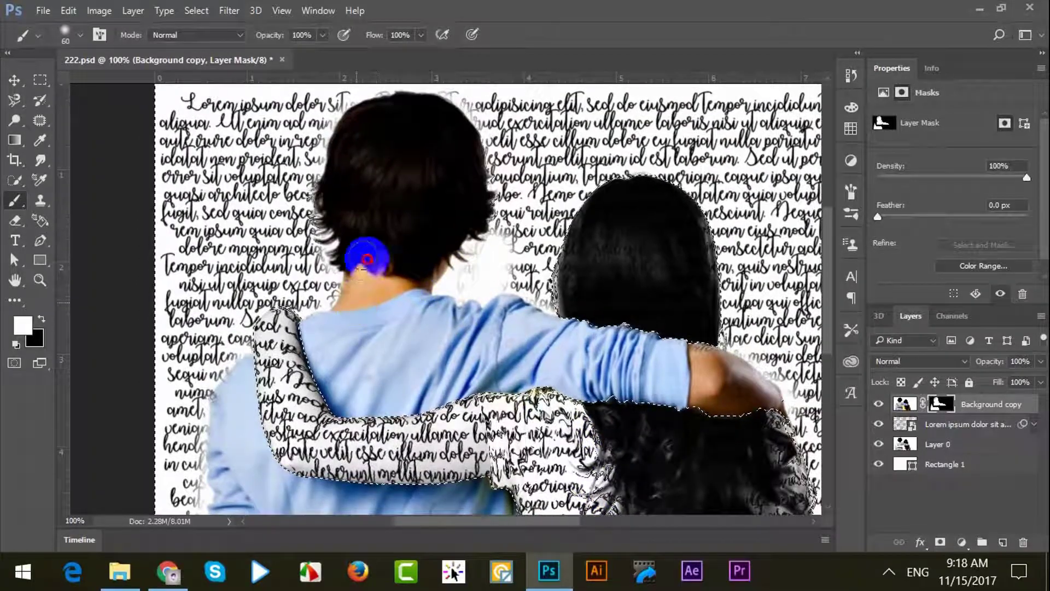
pyautogui.moveTo(375, 316); pyautogui.dragTo(446, 375)
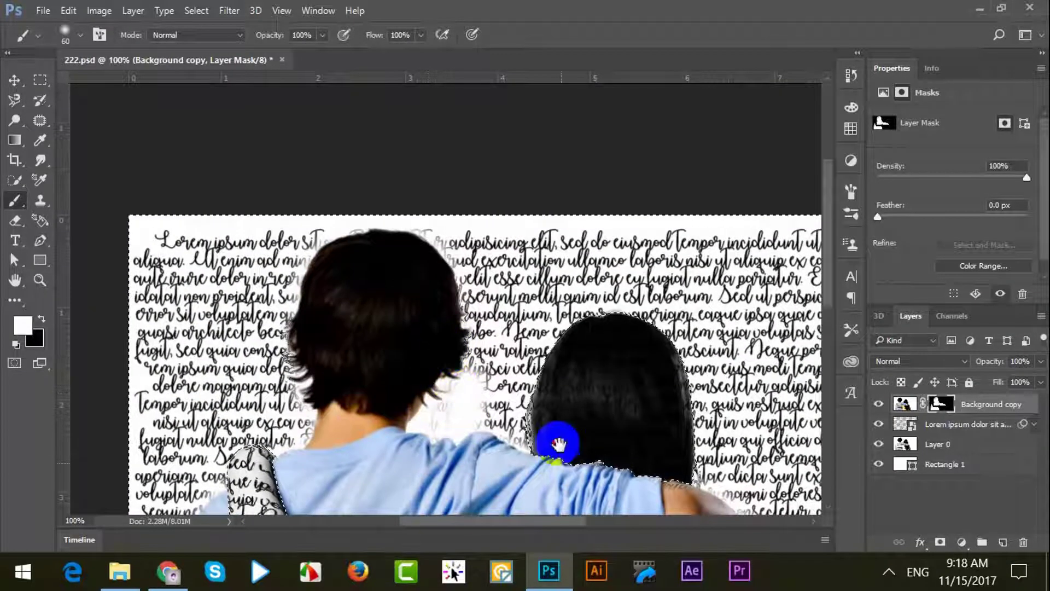
pyautogui.moveTo(556, 439)
pyautogui.mouseDown()
pyautogui.moveTo(525, 265)
pyautogui.moveTo(574, 227)
pyautogui.moveTo(639, 268)
pyautogui.mouseUp()
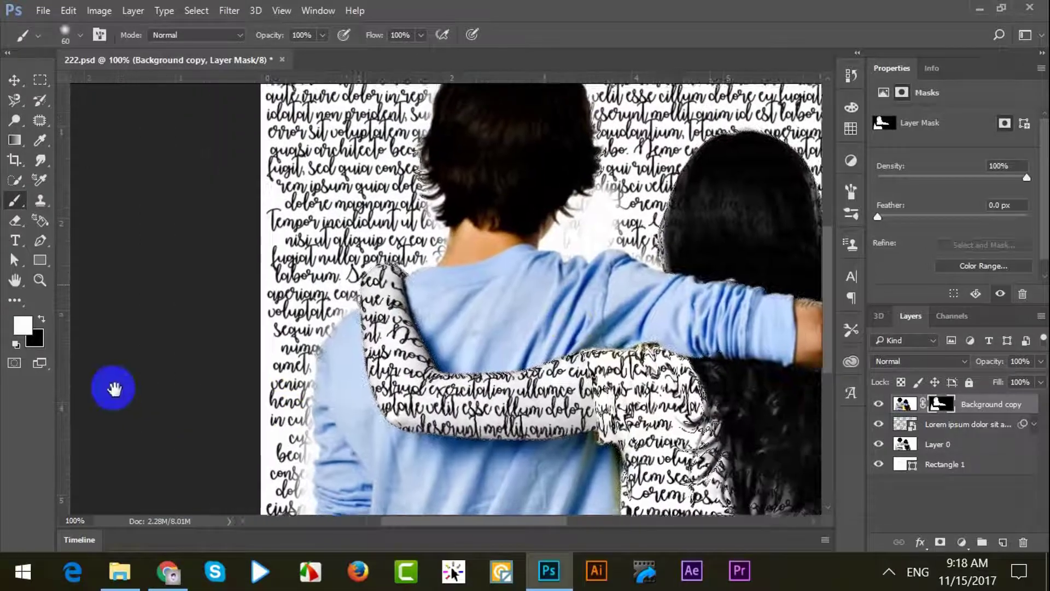
pyautogui.click(17, 342)
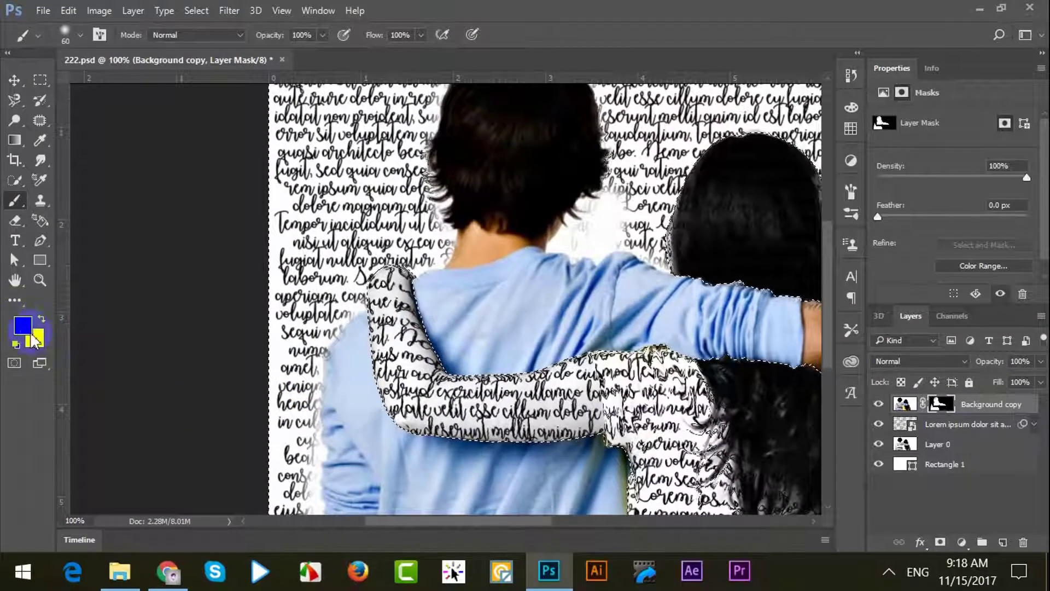
# Step: Zoom in and restore the faded script text beside the boy's head
pyautogui.click(511, 252)
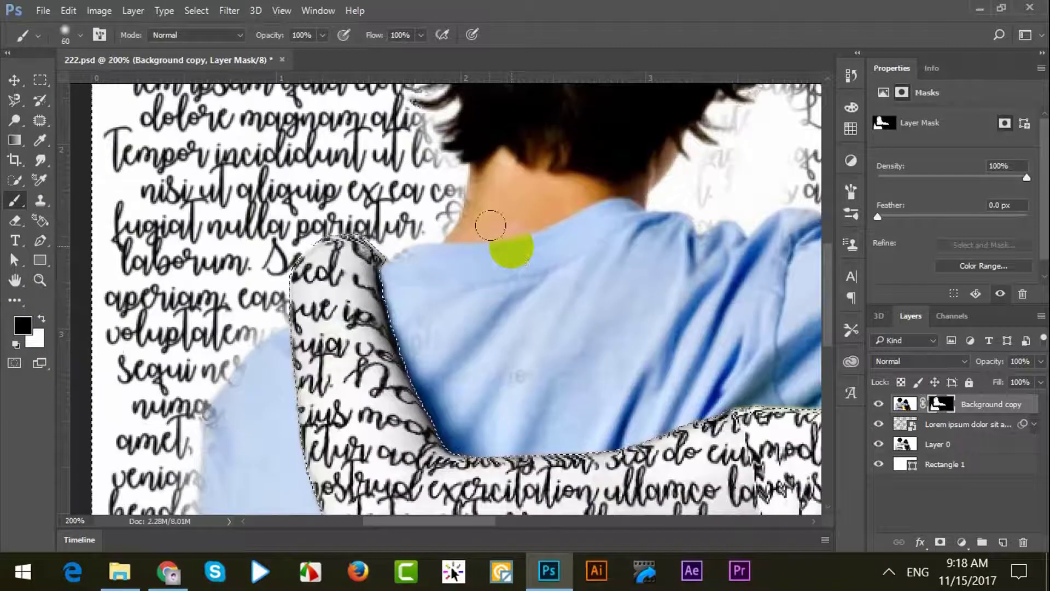
pyautogui.moveTo(678, 230); pyautogui.dragTo(505, 294)
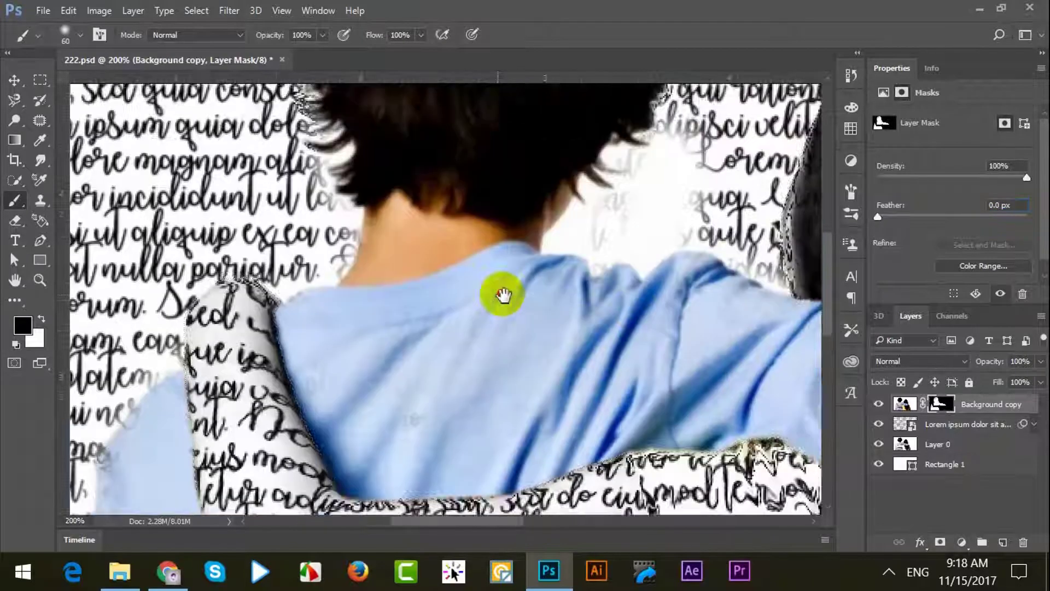
pyautogui.moveTo(587, 159); pyautogui.dragTo(510, 231)
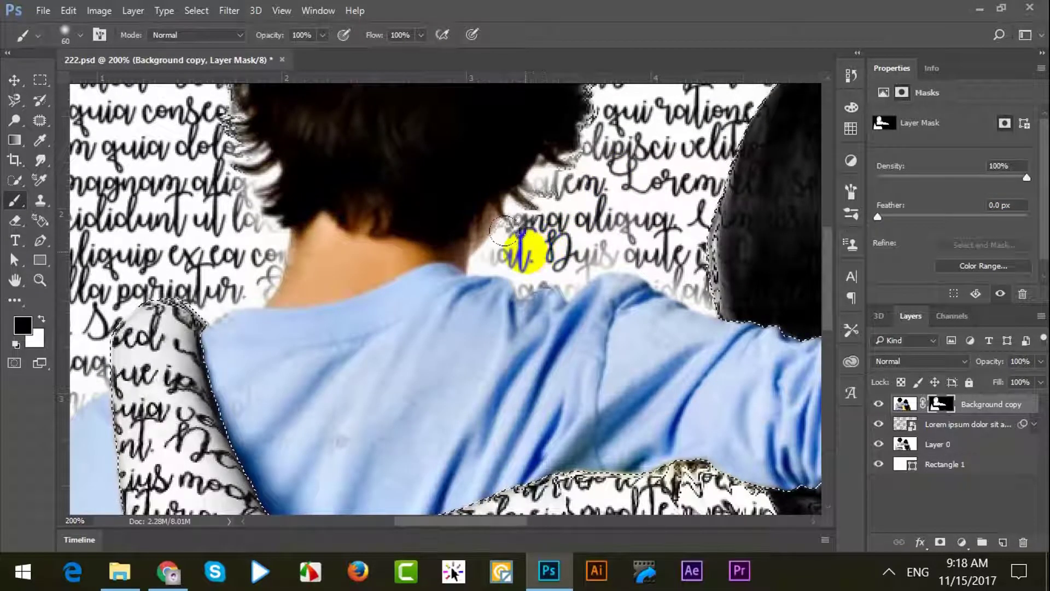
# Step: Switch to the standard Brush Tool at 81 px with 0% hardness
pyautogui.click(17, 202)
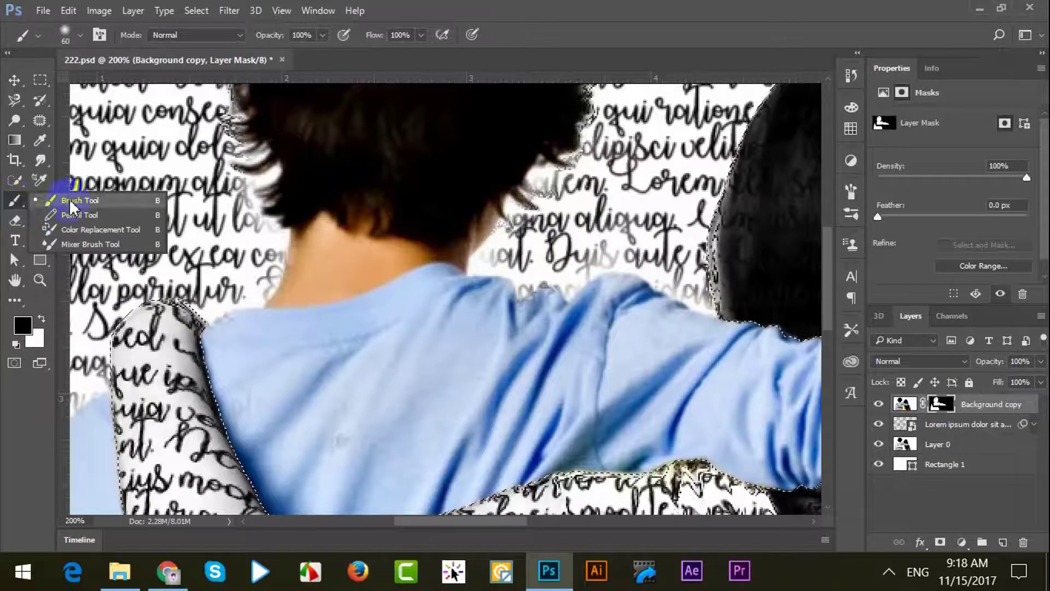
pyautogui.click(72, 202)
pyautogui.moveTo(546, 246); pyautogui.dragTo(458, 270)
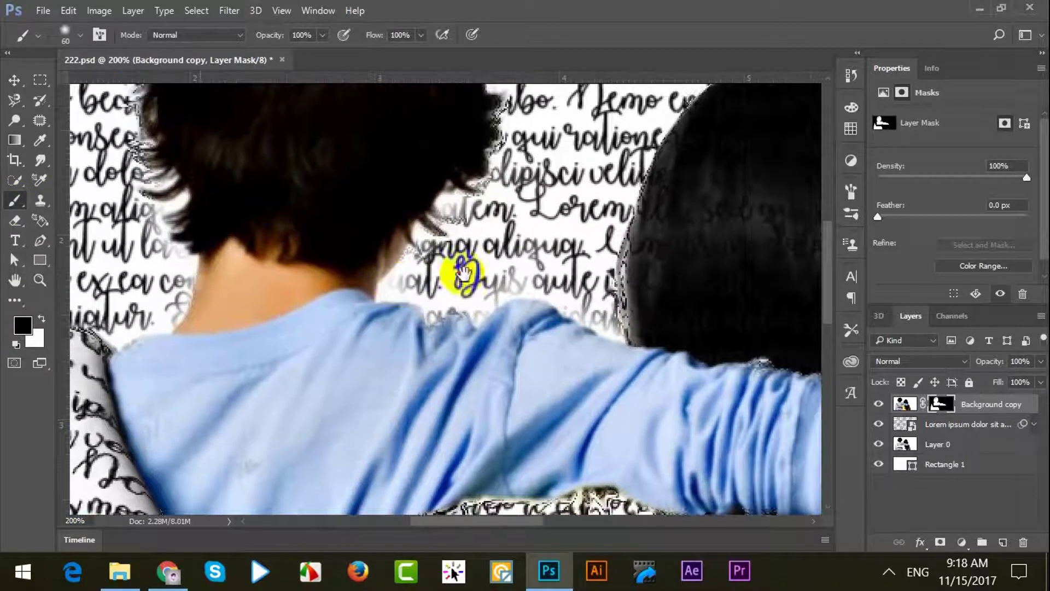
pyautogui.click(81, 38)
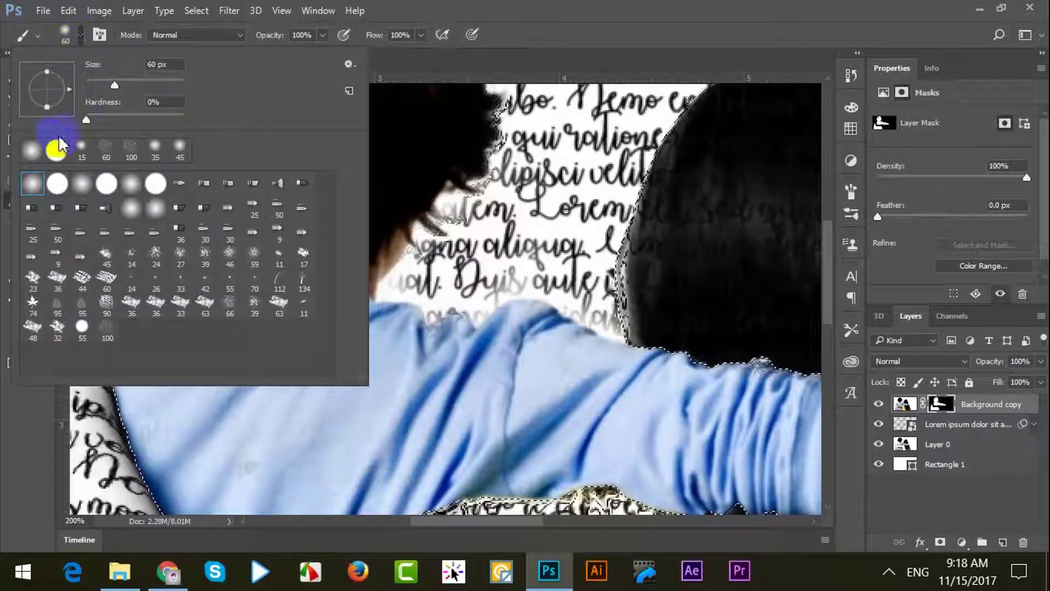
pyautogui.click(87, 121)
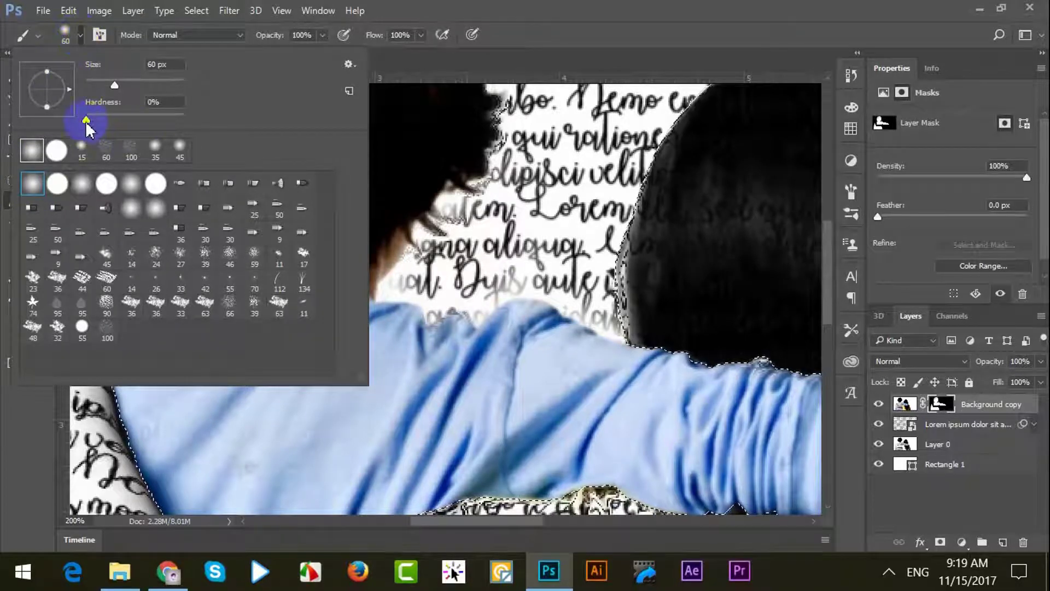
pyautogui.click(152, 64)
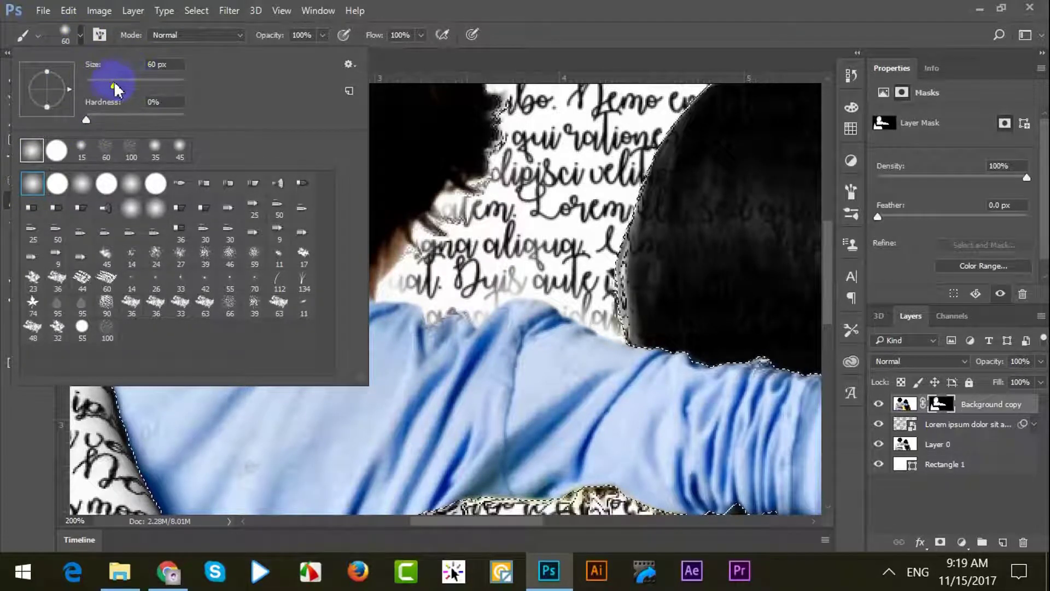
pyautogui.moveTo(114, 83); pyautogui.dragTo(127, 86)
# Step: Shrink the brush to 50 px and restore text along the top edge and boy's hair
pyautogui.click(82, 35)
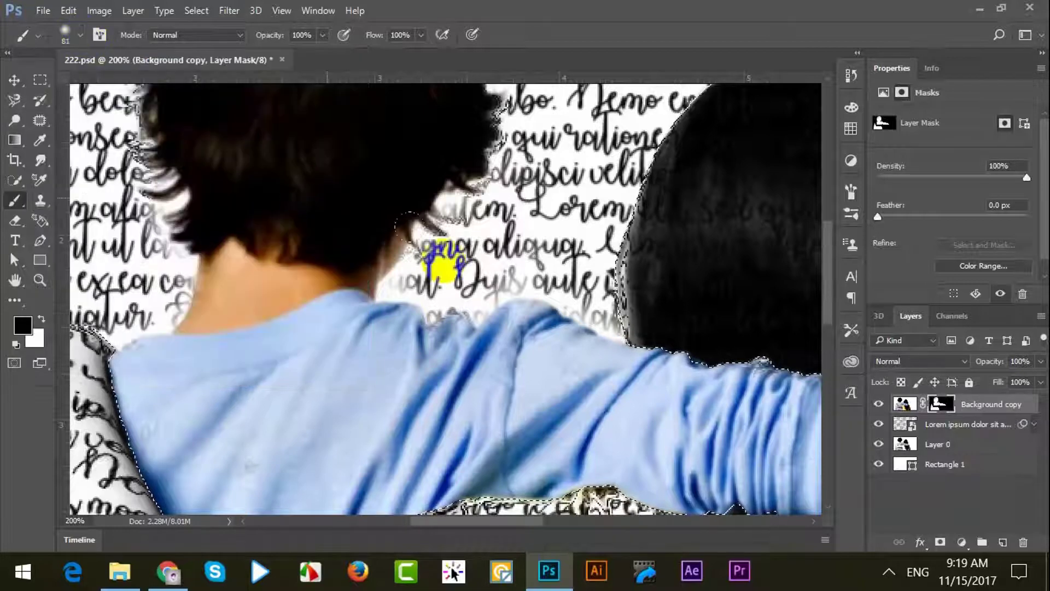
pyautogui.press('[')
pyautogui.press('[')
pyautogui.press('[')
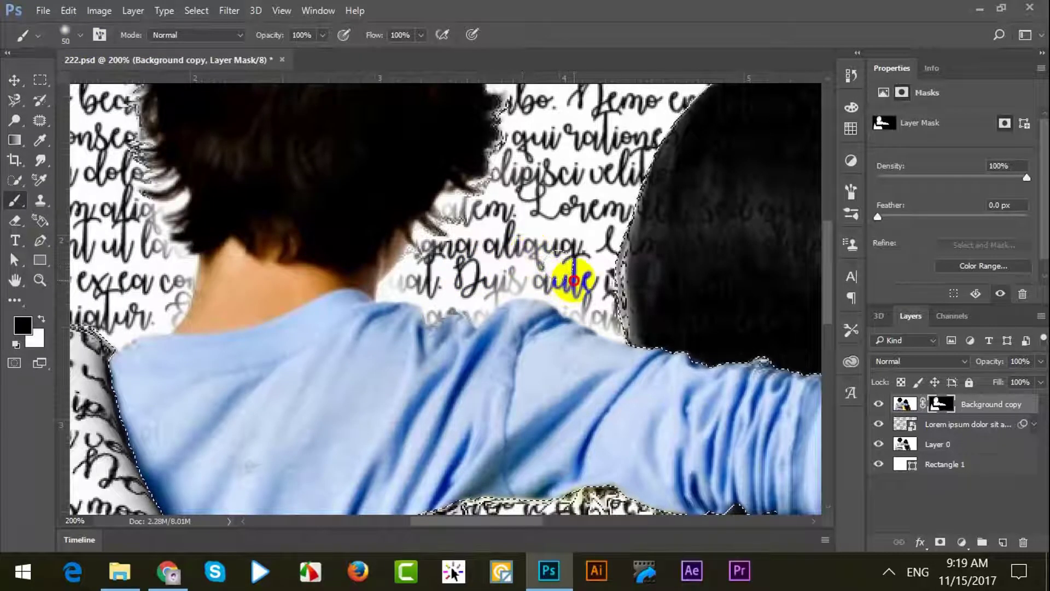
pyautogui.scroll(5, 572, 296)
pyautogui.scroll(3, 555, 293)
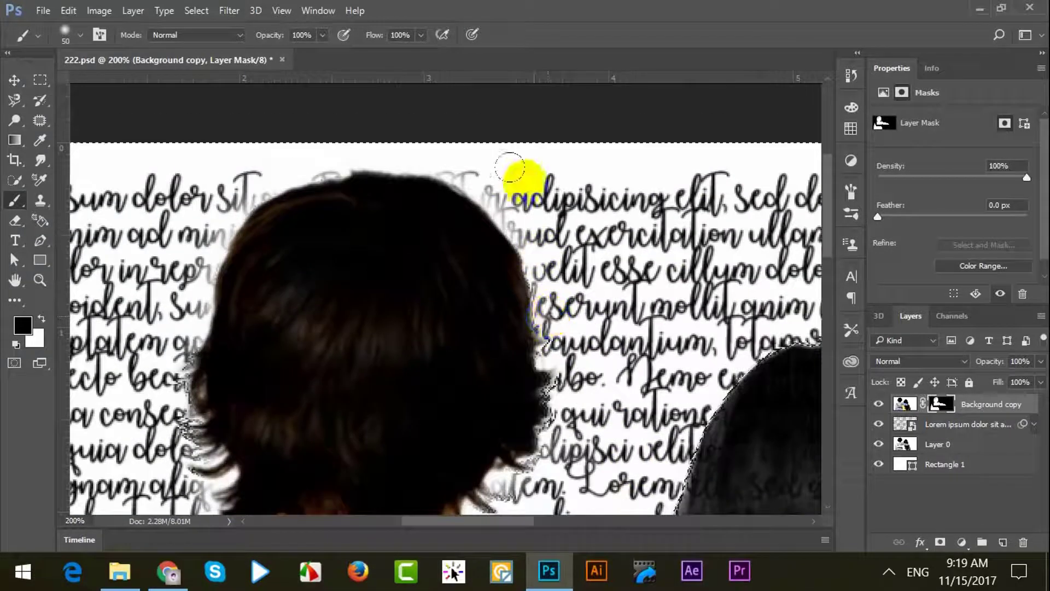
pyautogui.click(311, 148)
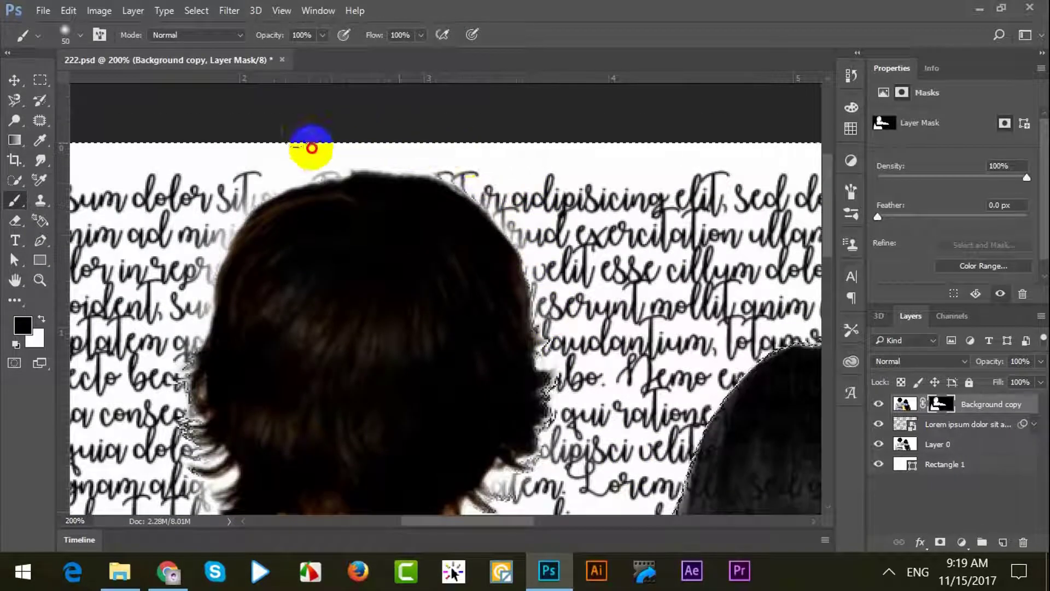
pyautogui.moveTo(180, 280); pyautogui.dragTo(274, 268)
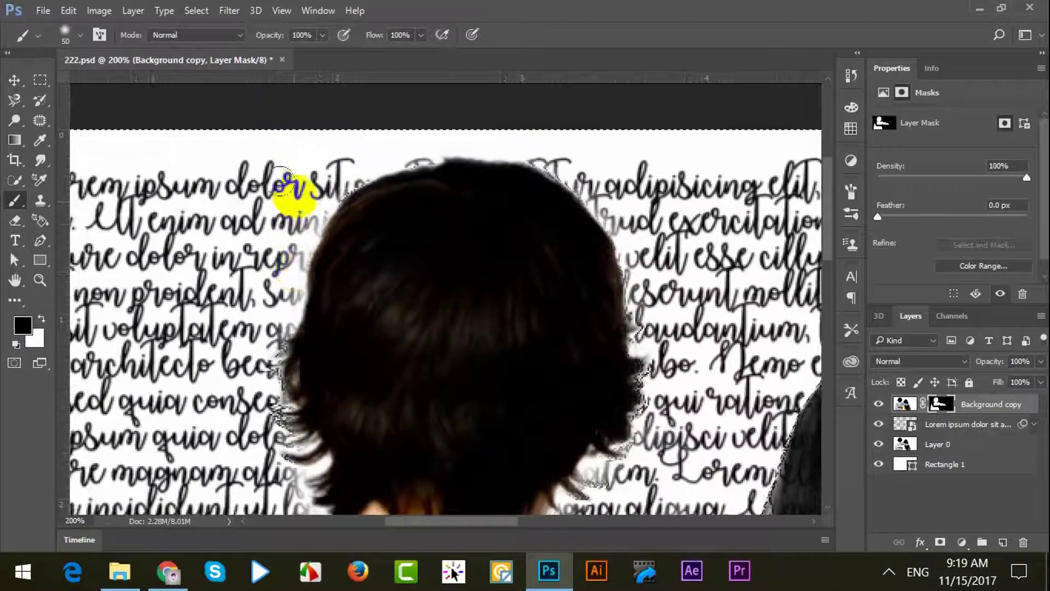
pyautogui.moveTo(241, 351); pyautogui.dragTo(323, 197)
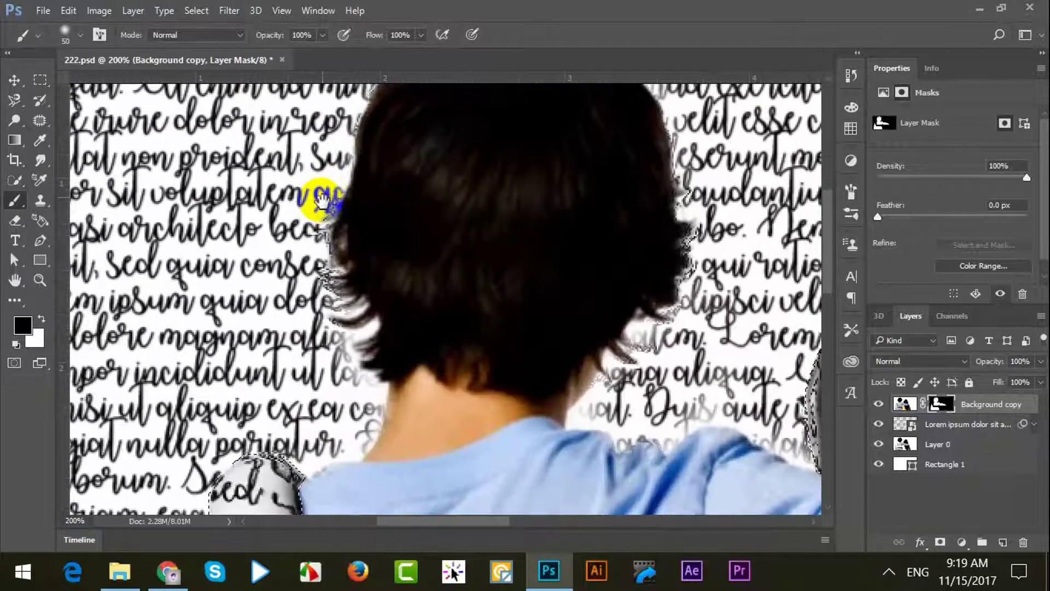
pyautogui.moveTo(305, 264); pyautogui.dragTo(312, 304)
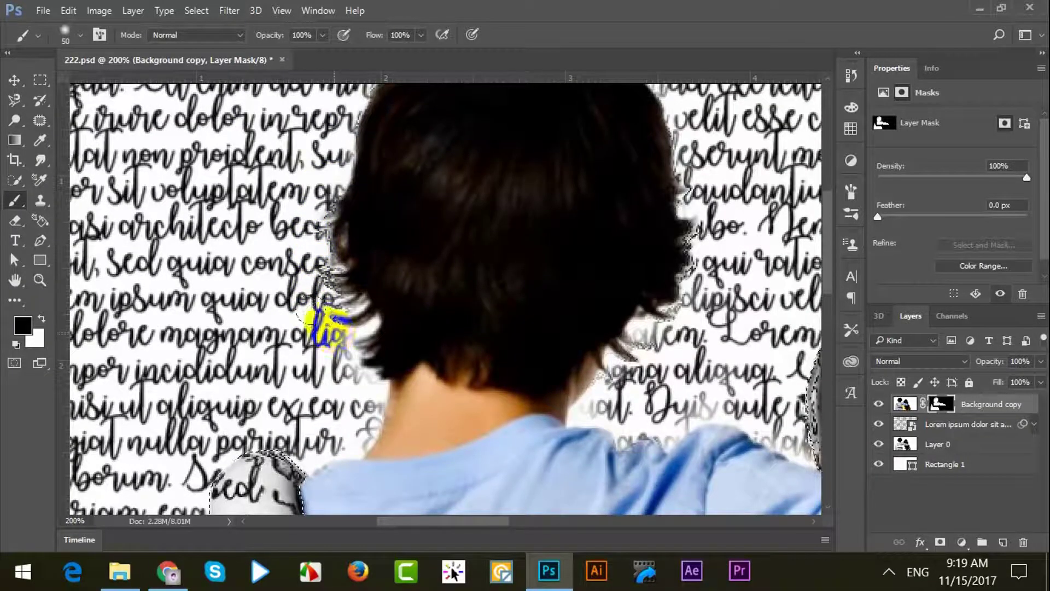
# Step: Paint script text down the boy's left side to the bottom edge, then zoom out
pyautogui.moveTo(340, 387); pyautogui.dragTo(434, 300)
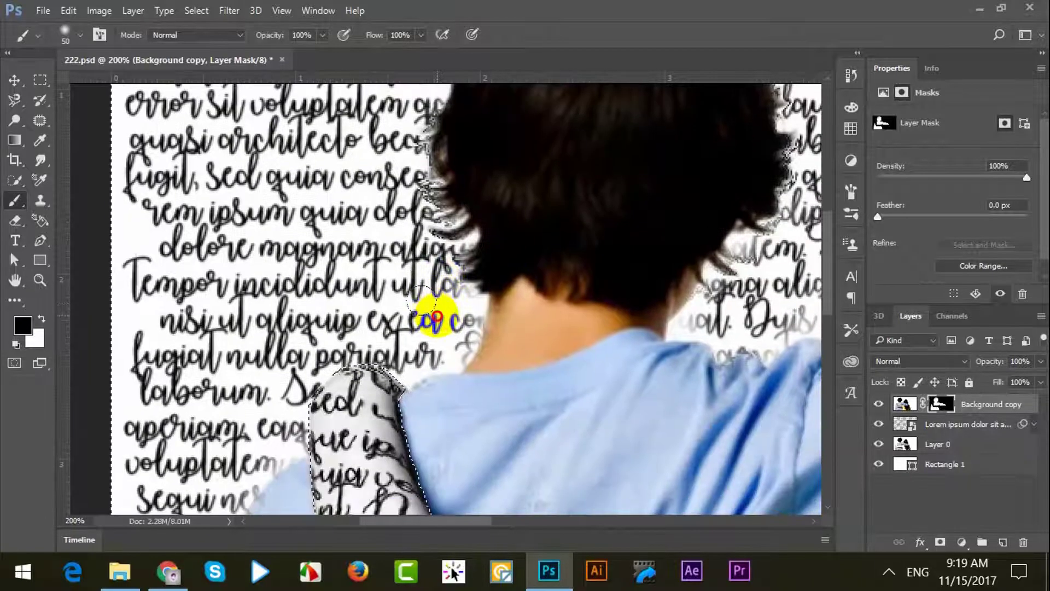
pyautogui.moveTo(429, 394); pyautogui.dragTo(534, 234)
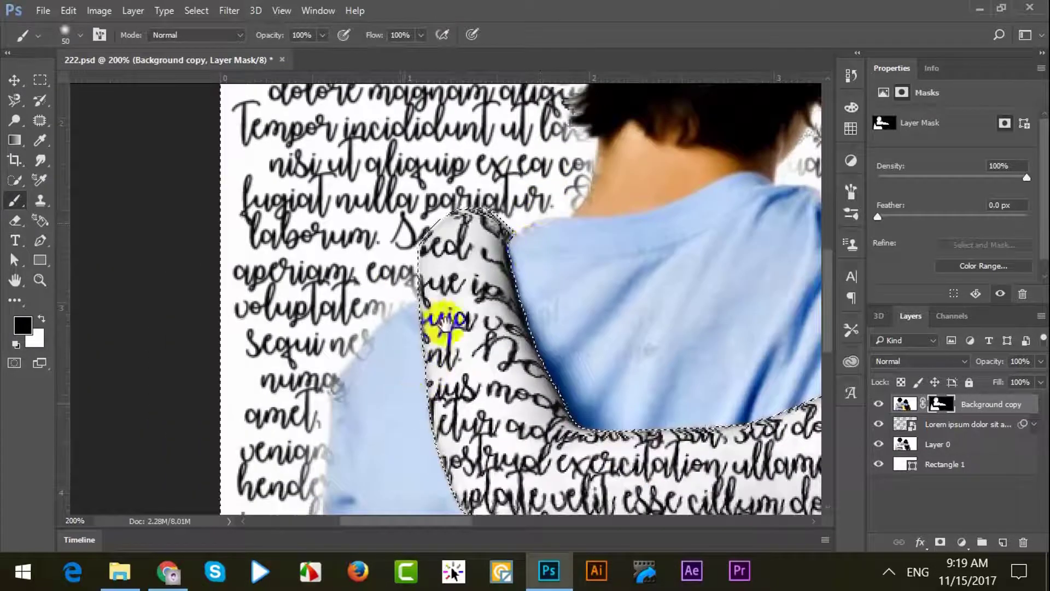
pyautogui.moveTo(339, 394)
pyautogui.mouseDown()
pyautogui.moveTo(382, 302)
pyautogui.moveTo(376, 250)
pyautogui.mouseUp()
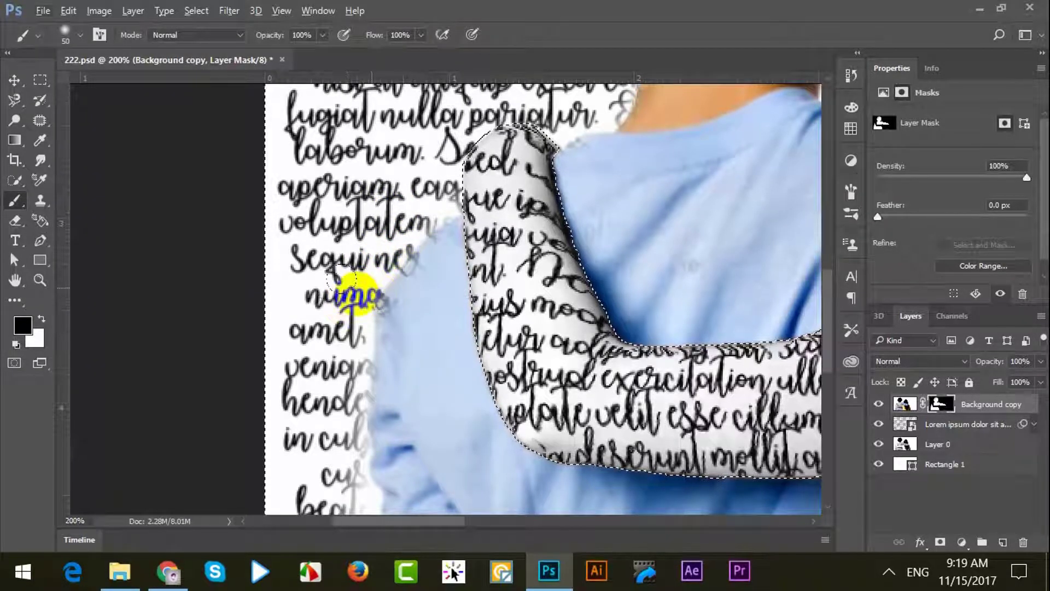
pyautogui.hotkey('ctrl', 'd')
pyautogui.moveTo(410, 271); pyautogui.dragTo(422, 246)
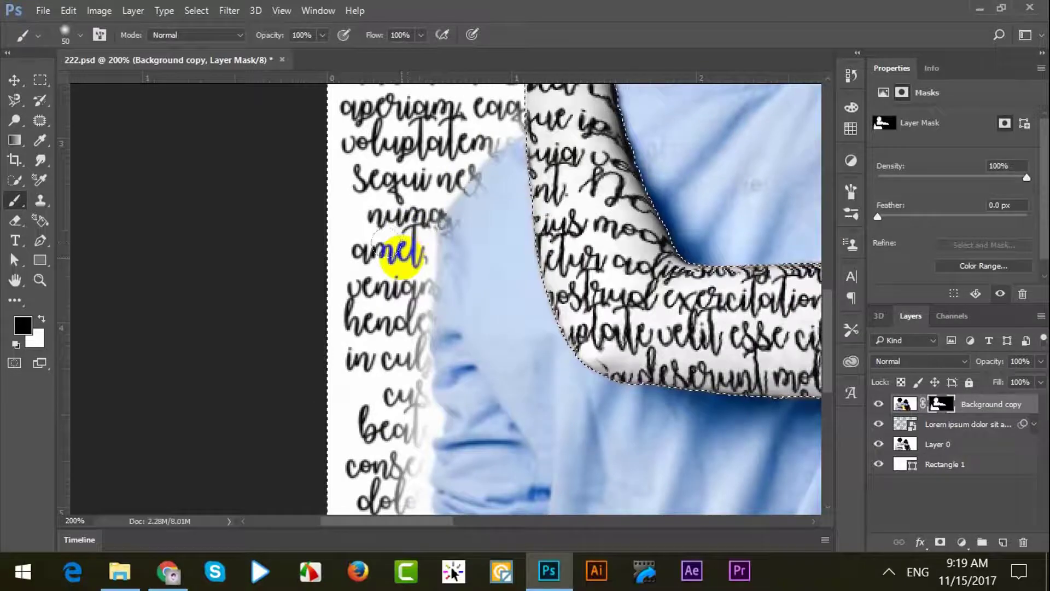
pyautogui.moveTo(402, 337); pyautogui.dragTo(394, 305)
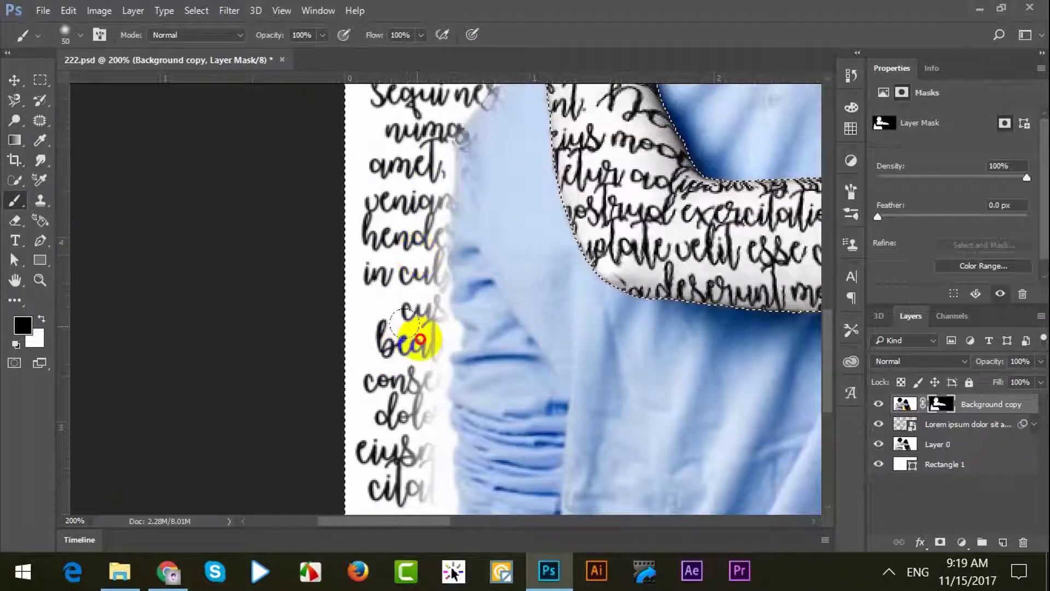
pyautogui.moveTo(412, 469); pyautogui.dragTo(387, 306)
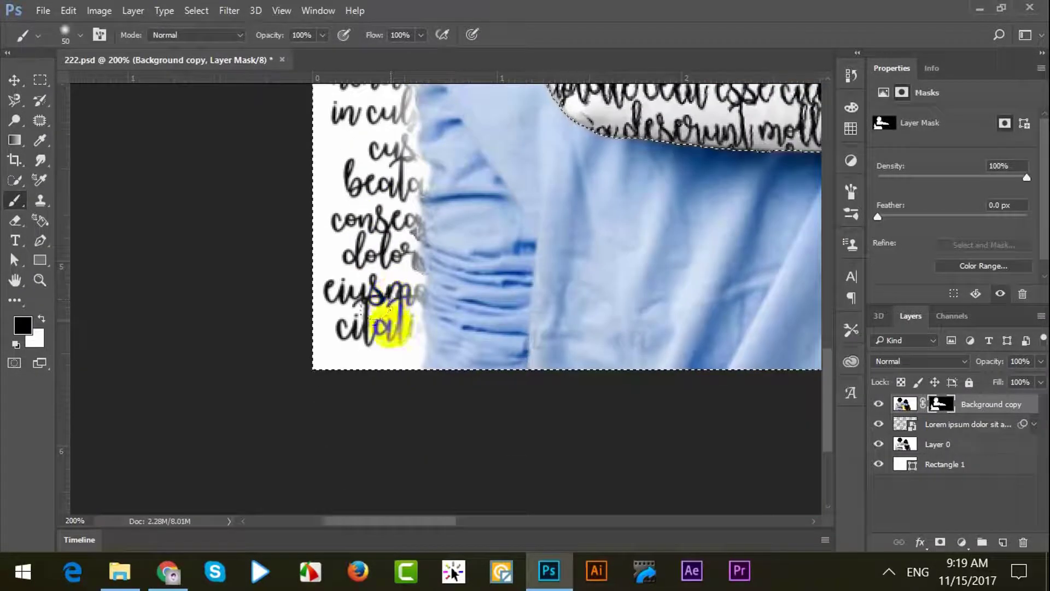
pyautogui.moveTo(499, 396); pyautogui.dragTo(368, 375)
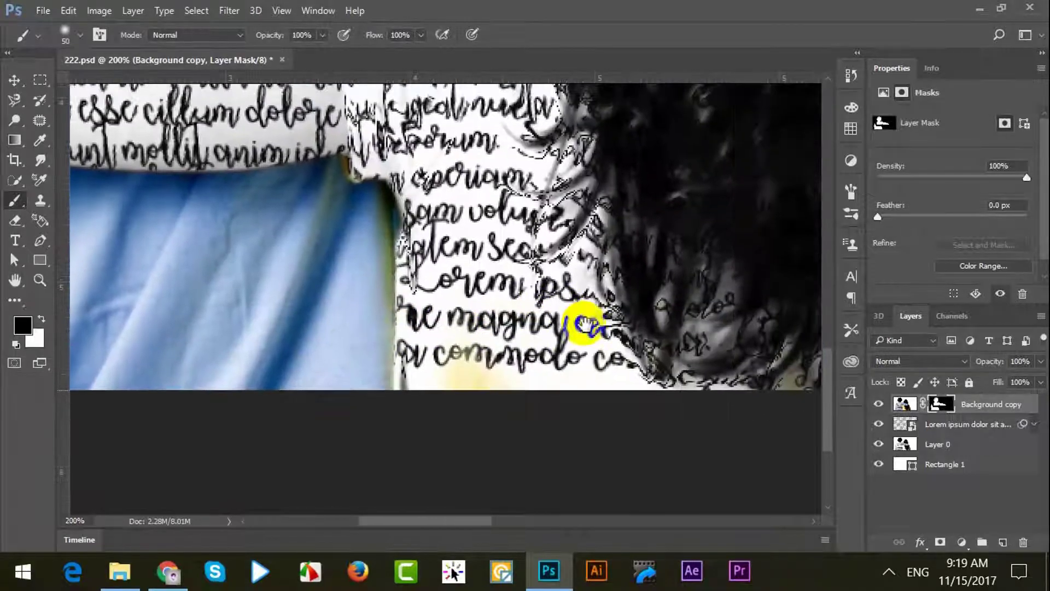
pyautogui.moveTo(659, 260); pyautogui.dragTo(583, 267)
pyautogui.hotkey('ctrl', '-')
pyautogui.hotkey('ctrl', '-')
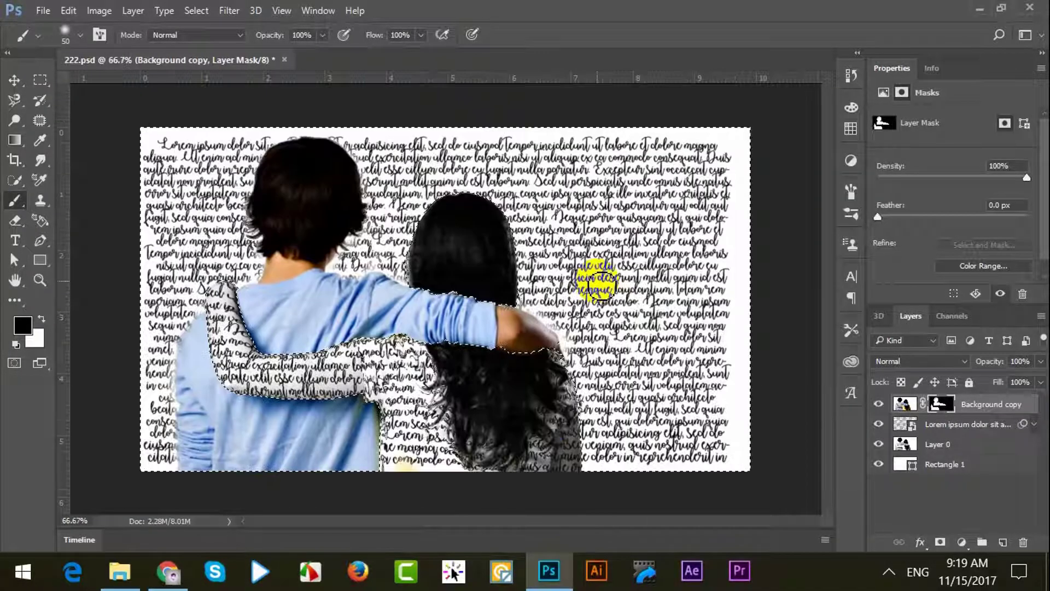
# Step: Zoom in and paint white on the mask to reveal the boy's hand on the shoulder
pyautogui.hotkey('ctrl', '+')
pyautogui.hotkey('ctrl', '+')
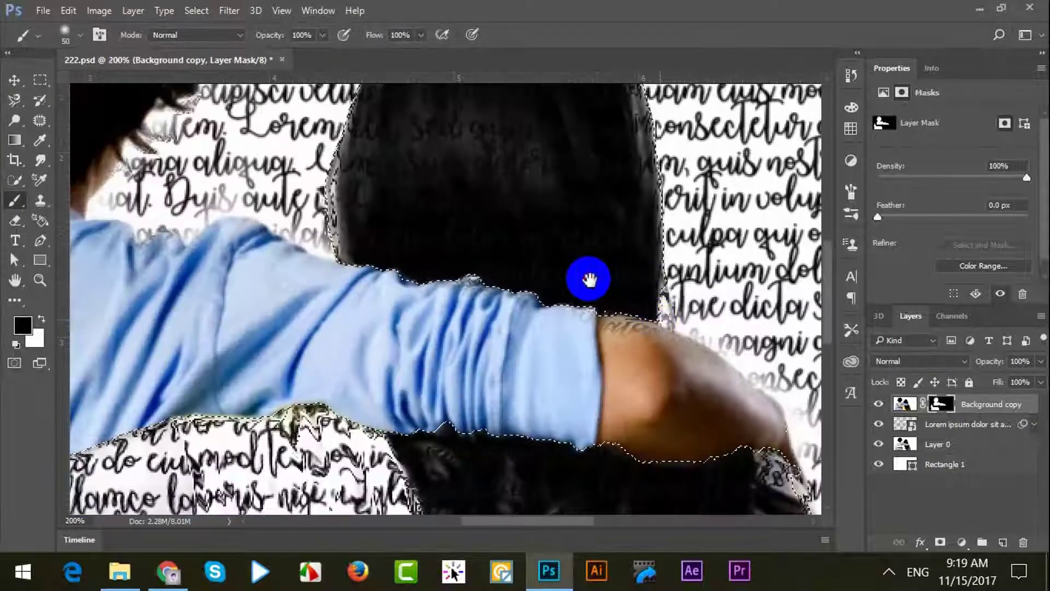
pyautogui.hotkey('ctrl', '+')
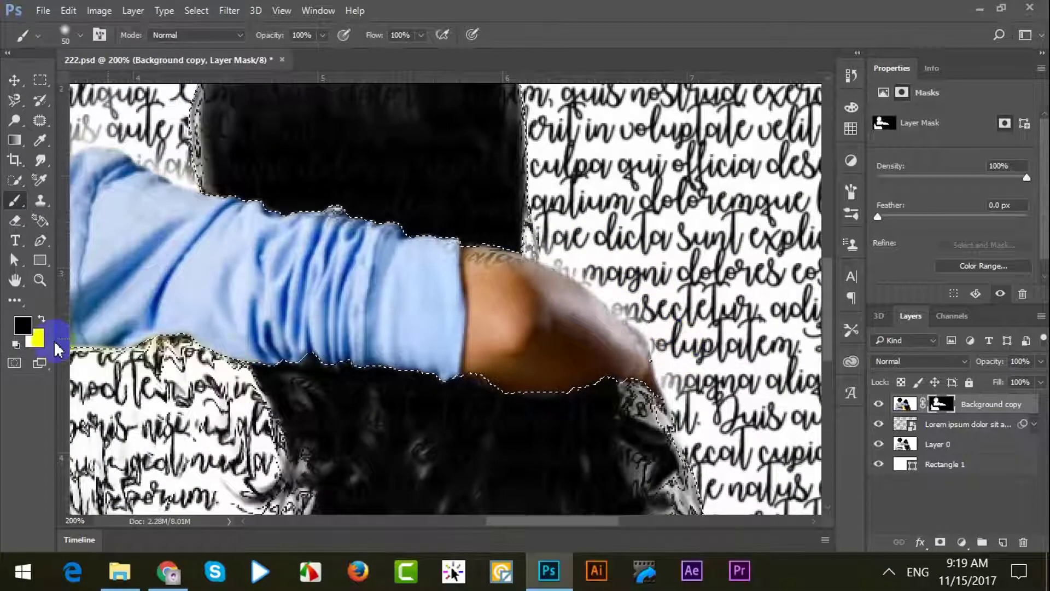
pyautogui.click(45, 321)
pyautogui.click(482, 258)
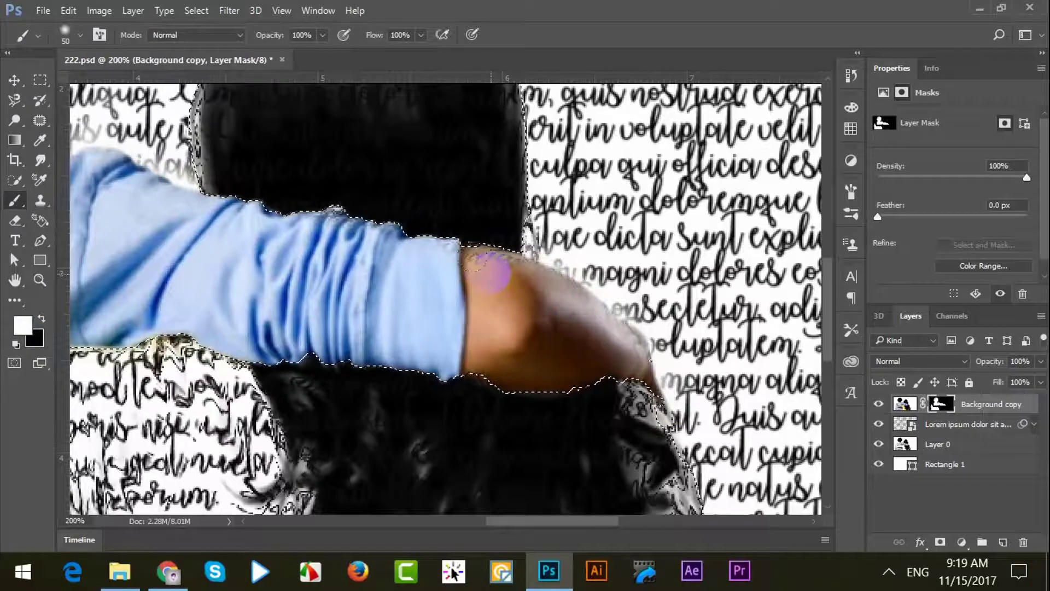
pyautogui.click(500, 279)
pyautogui.moveTo(520, 285); pyautogui.dragTo(610, 337)
pyautogui.scroll(-3, 610, 342)
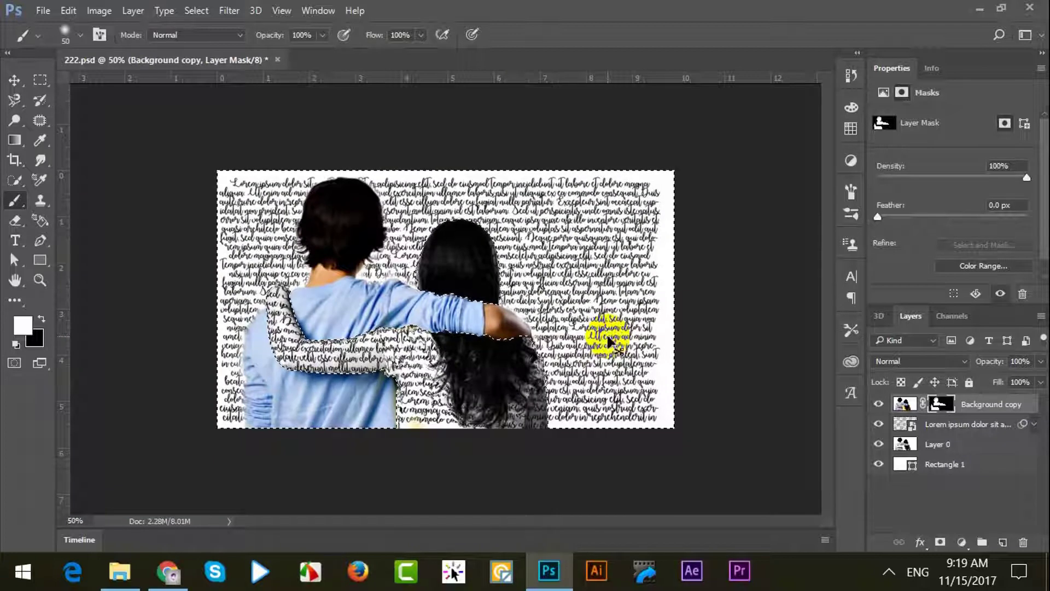
# Step: Deselect and review the finished hug composite in 222.psd
pyautogui.hotkey('ctrl', 'd')
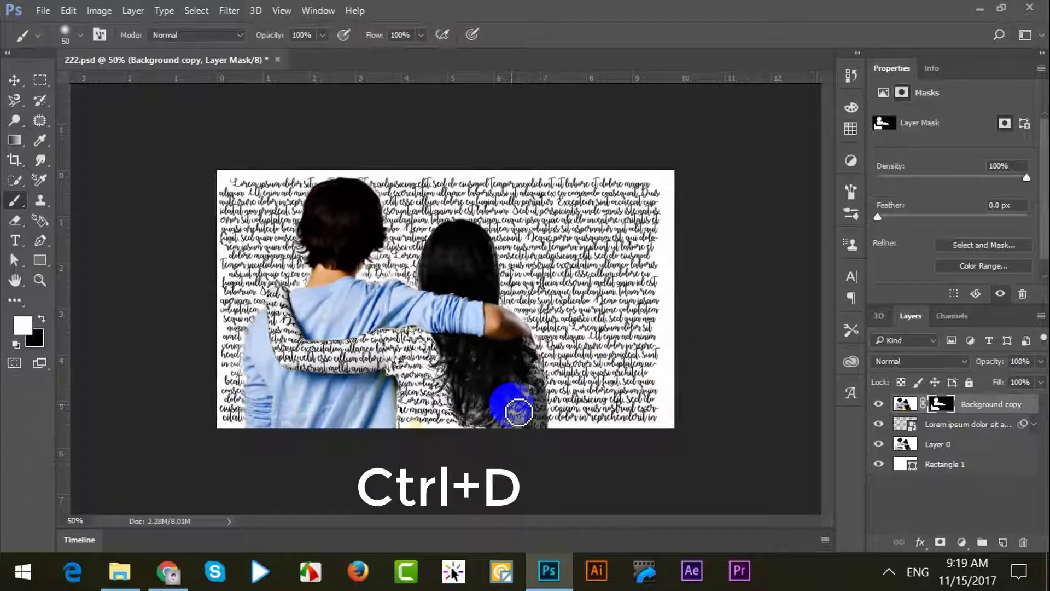
pyautogui.moveTo(518, 412)
pyautogui.mouseDown()
pyautogui.moveTo(312, 262)
pyautogui.moveTo(421, 348)
pyautogui.mouseUp()
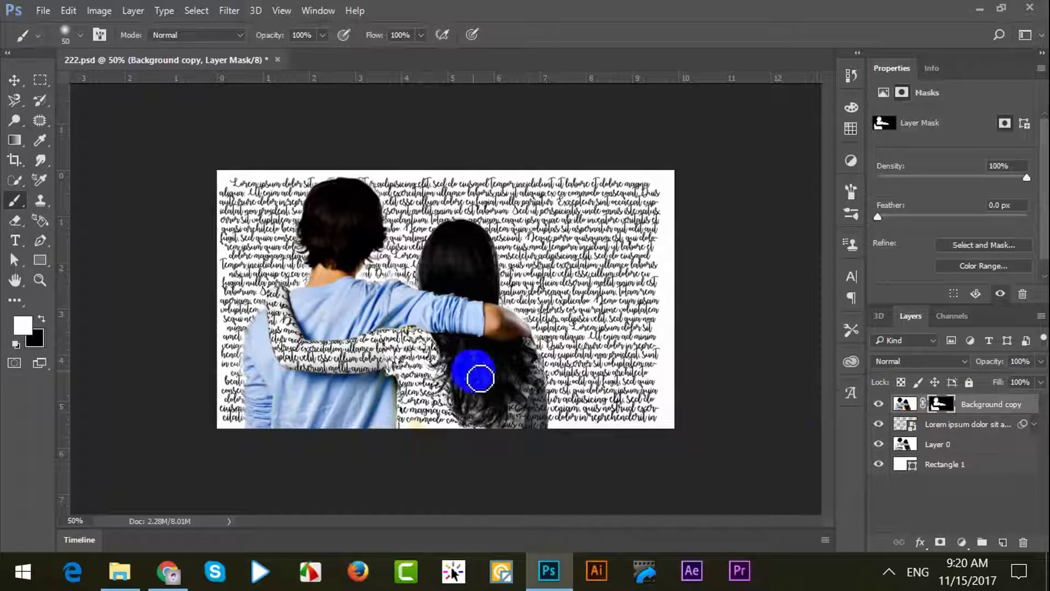